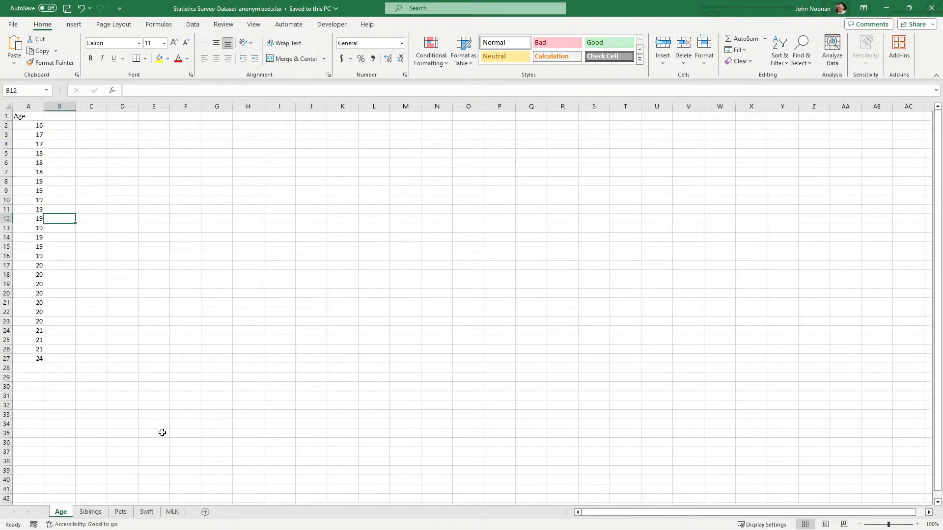
Zoom in on the Age sheet to 400% and select cell C1 next to the age data
{"action": "scroll", "coordinate": [162, 430], "scroll_direction": "up", "scroll_amount": 15}
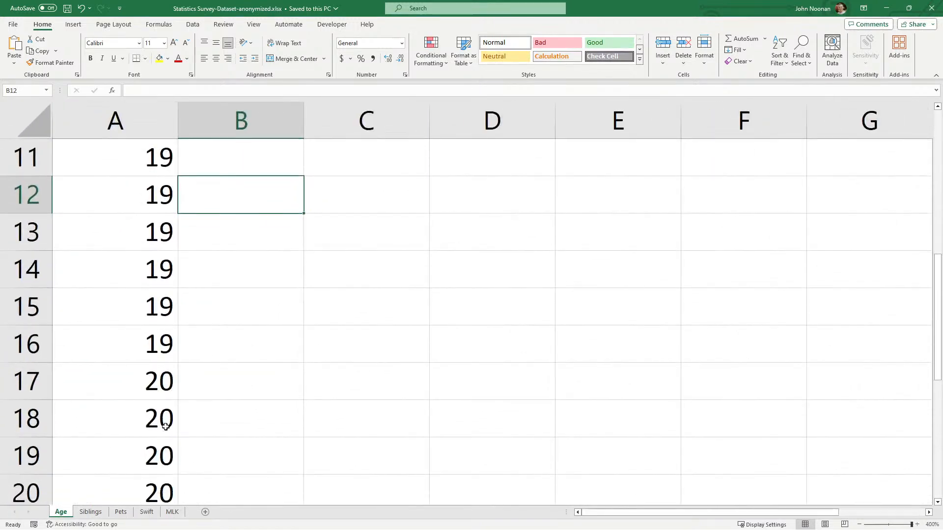
{"action": "scroll", "coordinate": [221, 254], "scroll_direction": "up", "scroll_amount": 4}
{"action": "left_click", "coordinate": [349, 197]}
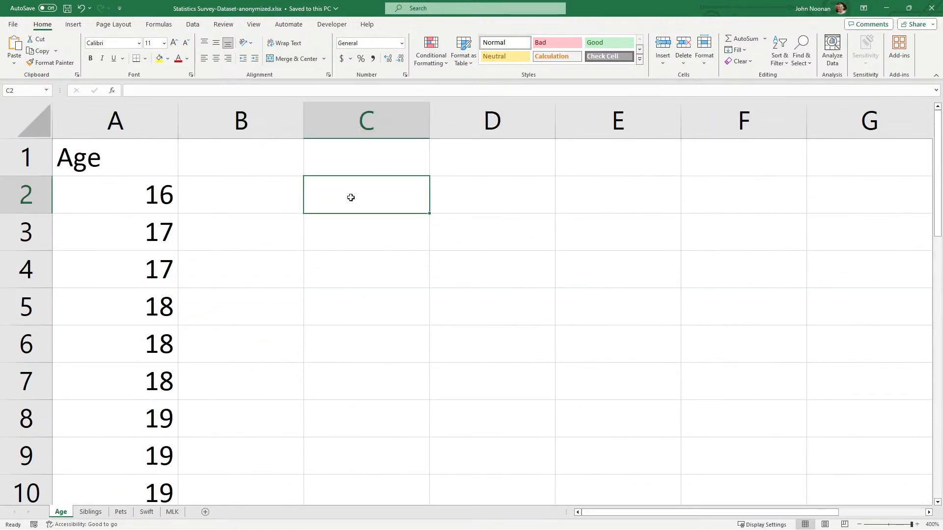
{"action": "left_click", "coordinate": [350, 162]}
Switch to the confidence interval slide and highlight the symbols for sample mean, sample standard deviation and sample size
{"action": "key", "text": "alt+Tab"}
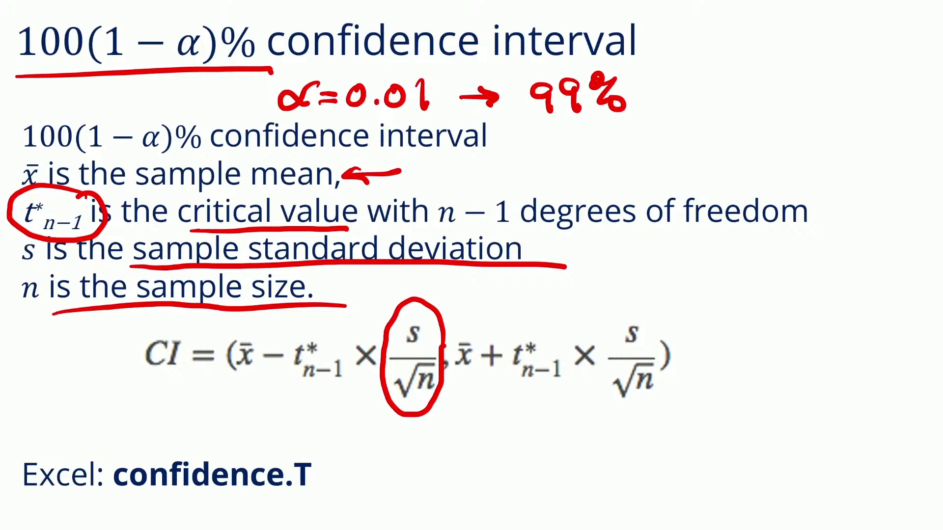
{"action": "left_click_drag", "start_coordinate": [30, 156], "coordinate": [27, 191]}
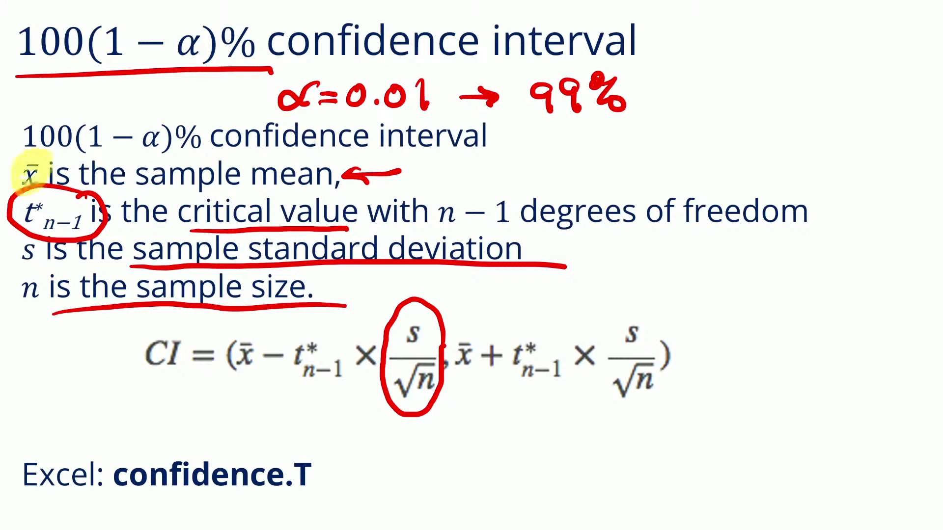
{"action": "mouse_move", "coordinate": [30, 236]}
{"action": "left_mouse_down"}
{"action": "mouse_move", "coordinate": [17, 263]}
{"action": "mouse_move", "coordinate": [30, 267]}
{"action": "mouse_move", "coordinate": [25, 304]}
{"action": "mouse_move", "coordinate": [44, 290]}
{"action": "left_mouse_up"}
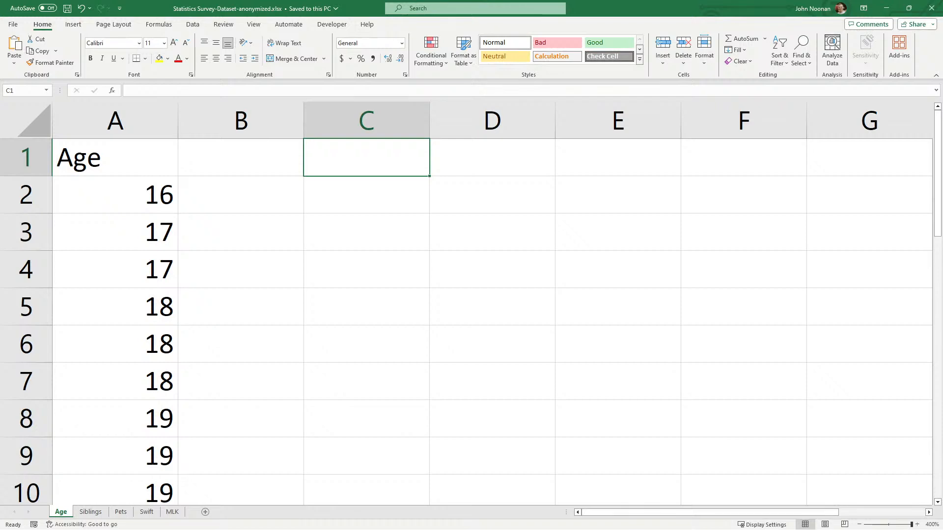
In the Excel Age sheet, label C1 "mean" and calculate the average age in D1 with =average(A:A)
{"action": "type", "text": "mean"}
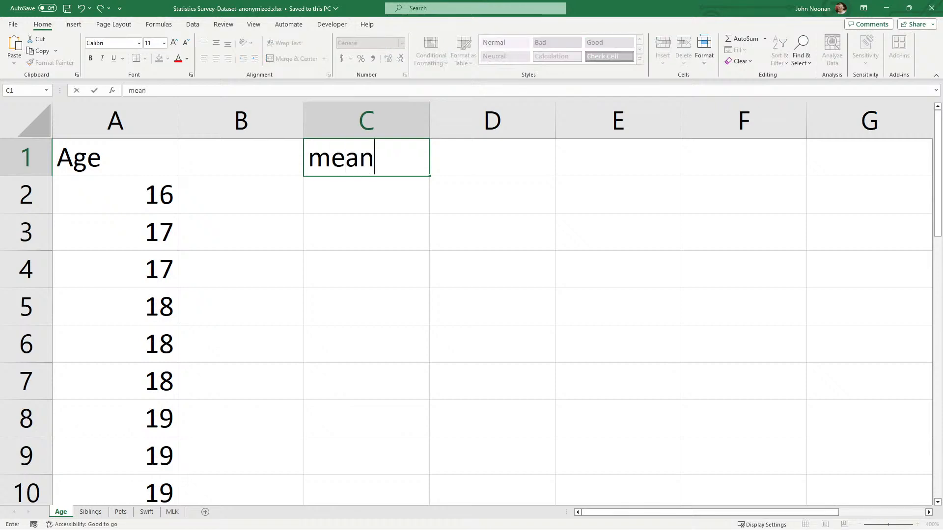
{"action": "key", "text": "Tab"}
{"action": "type", "text": "="}
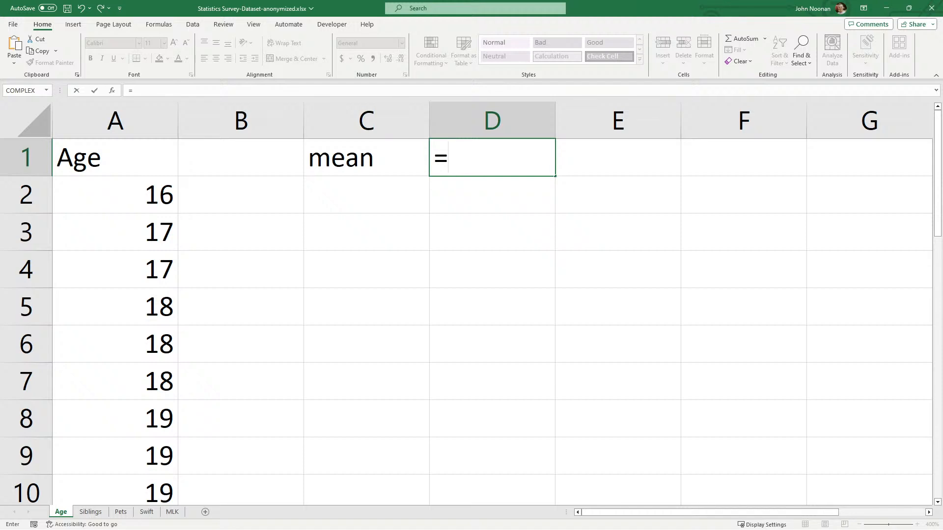
{"action": "type", "text": "average(A:A)"}
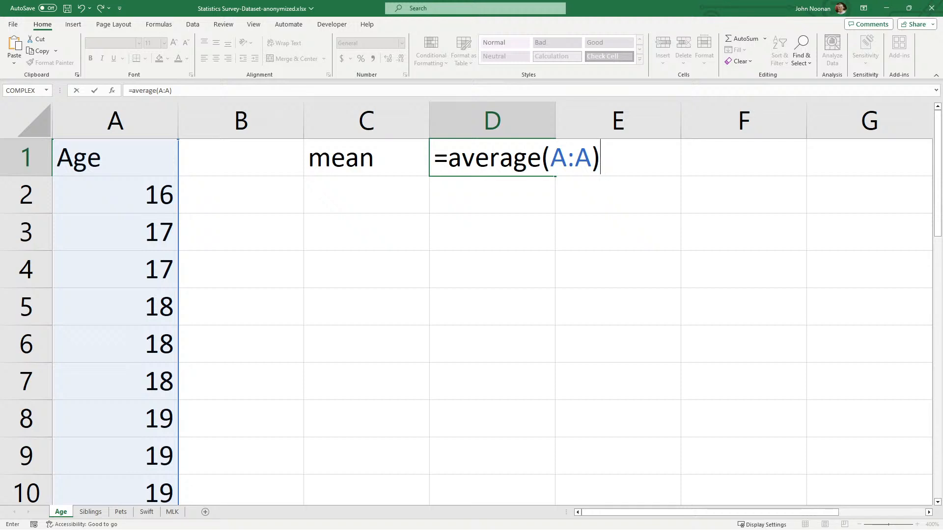
{"action": "type", "text": ")"}
{"action": "key", "text": "BackSpace"}
{"action": "key", "text": "Return"}
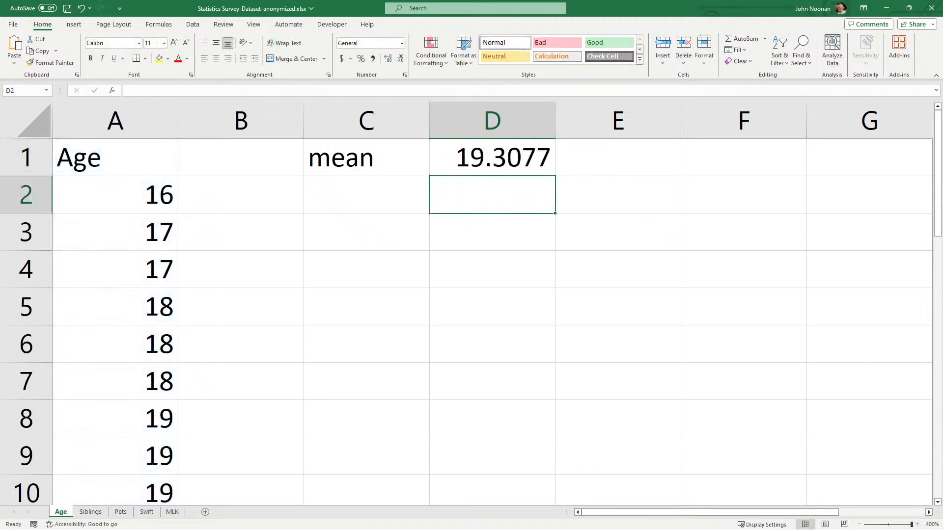
Check the rows of column A below the age data for other entries and return to cell A1
{"action": "scroll", "coordinate": [362, 343], "scroll_direction": "down", "scroll_amount": 16}
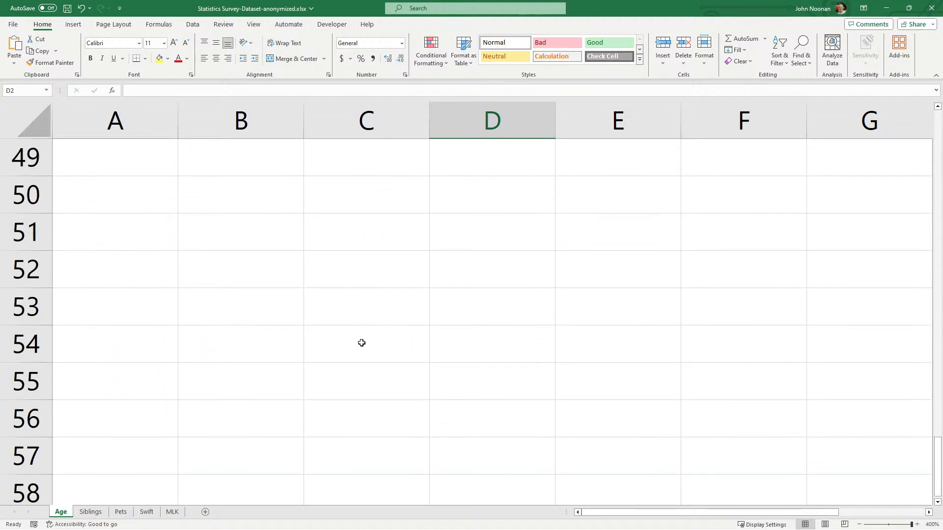
{"action": "scroll", "coordinate": [116, 307], "scroll_direction": "down", "scroll_amount": 5}
{"action": "left_click", "coordinate": [87, 308]}
{"action": "scroll", "coordinate": [144, 360], "scroll_direction": "down", "scroll_amount": 7}
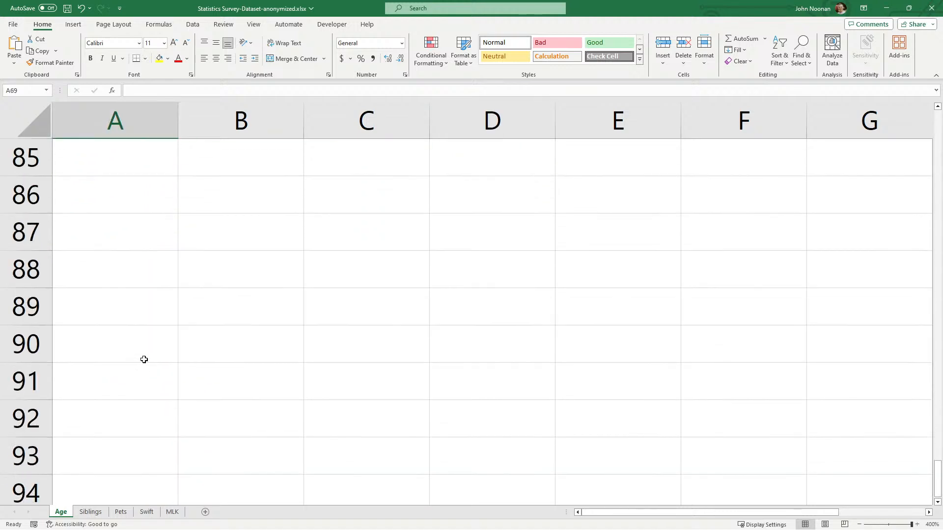
{"action": "scroll", "coordinate": [144, 360], "scroll_direction": "down", "scroll_amount": 7}
{"action": "left_click", "coordinate": [143, 360]}
{"action": "scroll", "coordinate": [143, 360], "scroll_direction": "down", "scroll_amount": 13}
{"action": "left_click", "coordinate": [143, 360]}
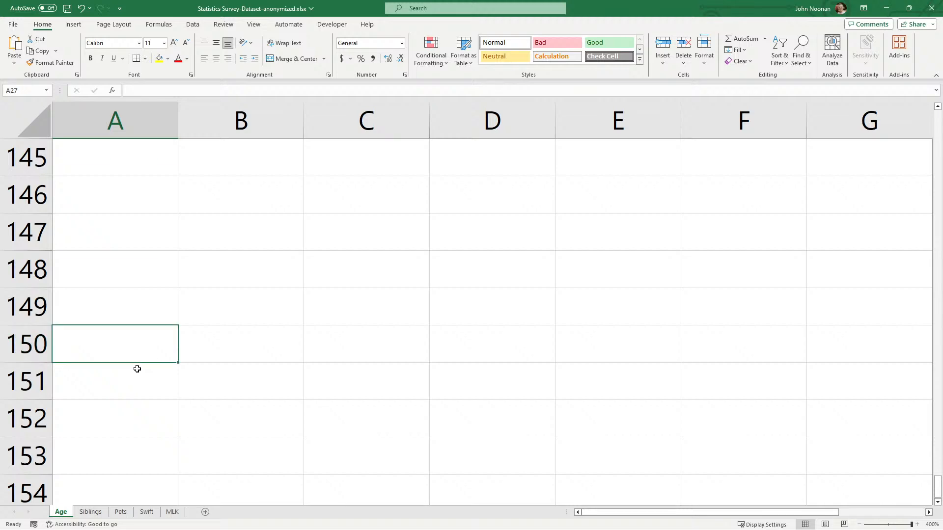
{"action": "key", "text": "ctrl+Up"}
{"action": "key", "text": "ctrl+Up"}
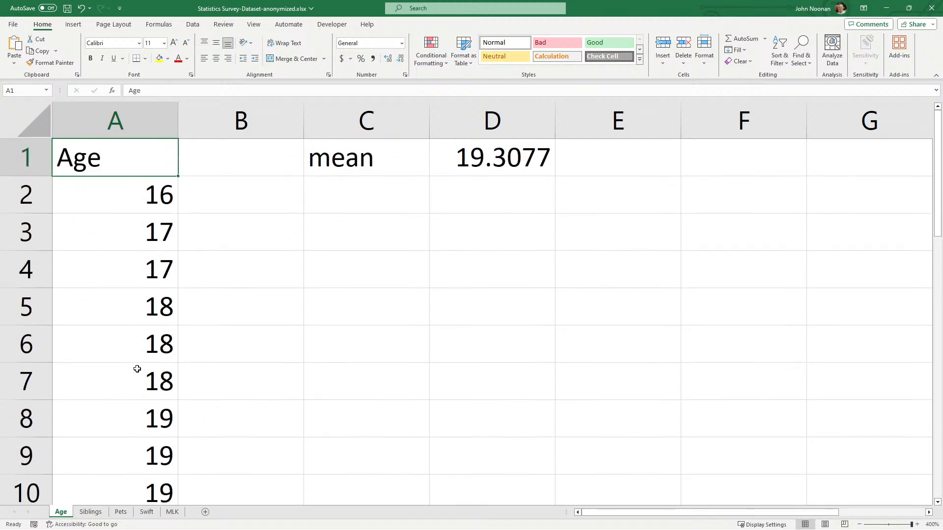
Replace the mean formula in D1 with an AVERAGE of only the filled range A1:A27
{"action": "key", "text": "Right"}
{"action": "key", "text": "Right"}
{"action": "key", "text": "Right"}
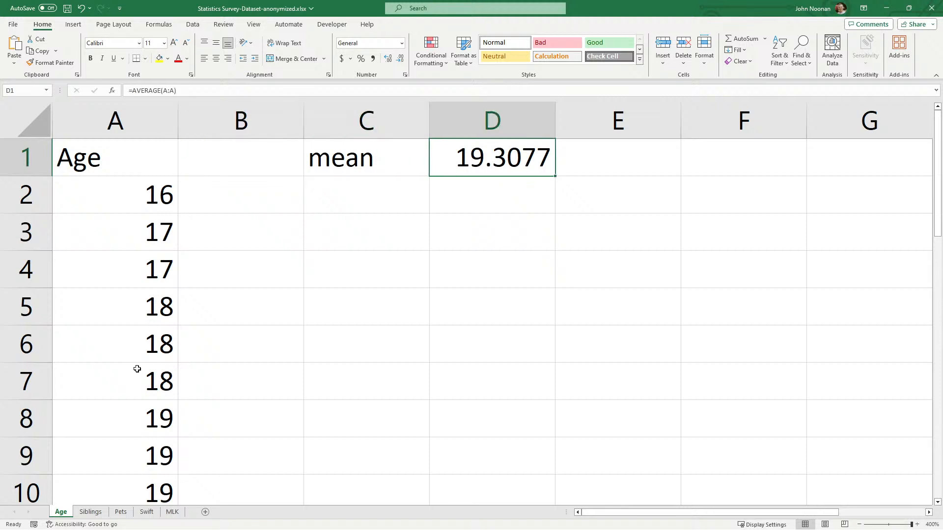
{"action": "type", "text": "=average"}
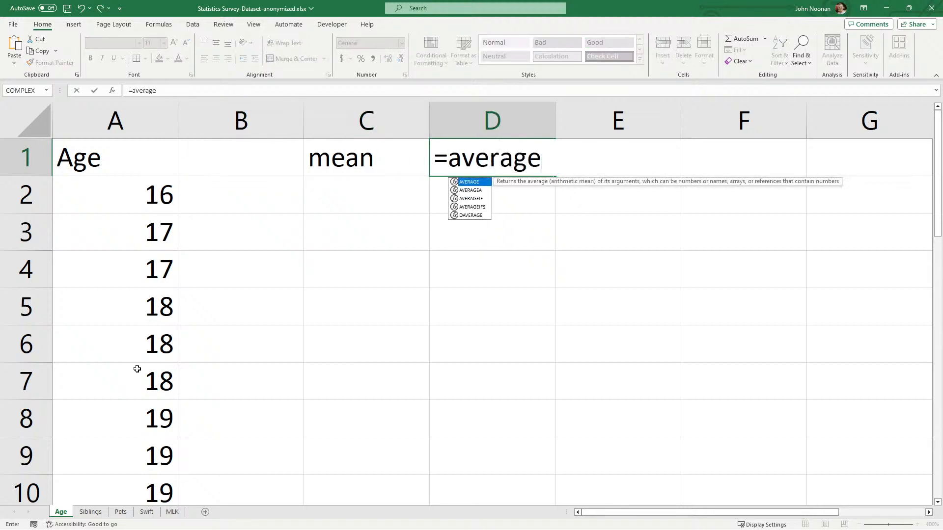
{"action": "type", "text": "("}
{"action": "key", "text": "Left"}
{"action": "key", "text": "Left"}
{"action": "key", "text": "Left"}
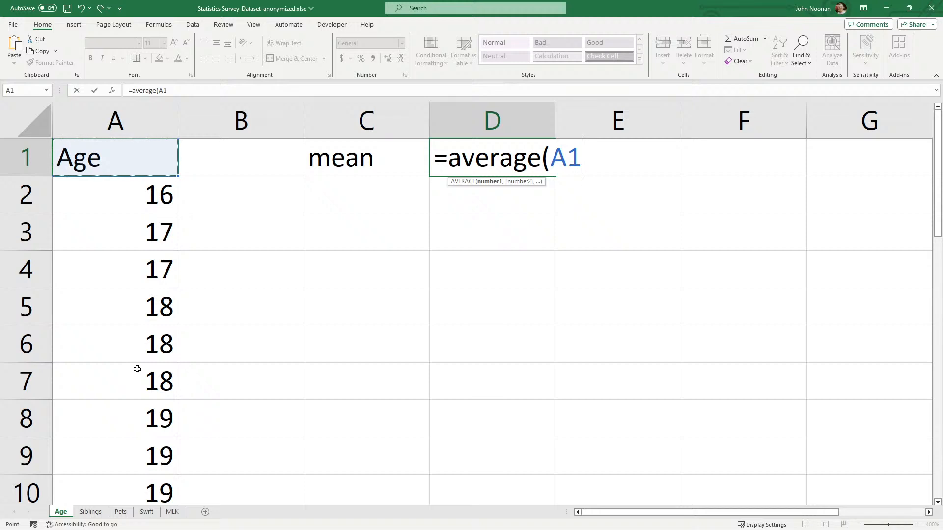
{"action": "key", "text": "ctrl+shift+Down"}
{"action": "key", "text": "ctrl+shift+Up"}
{"action": "key", "text": "ctrl+shift+Down"}
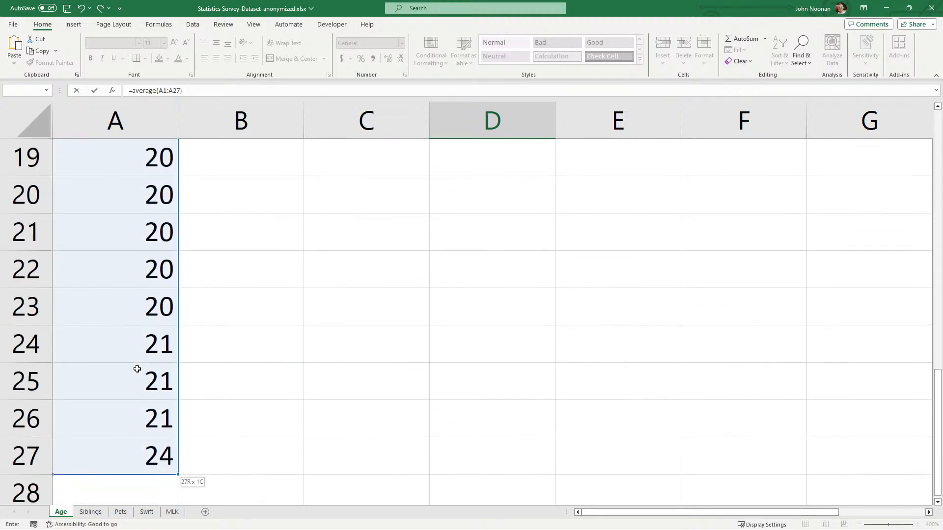
{"action": "key", "text": "Return"}
{"action": "key", "text": "Up"}
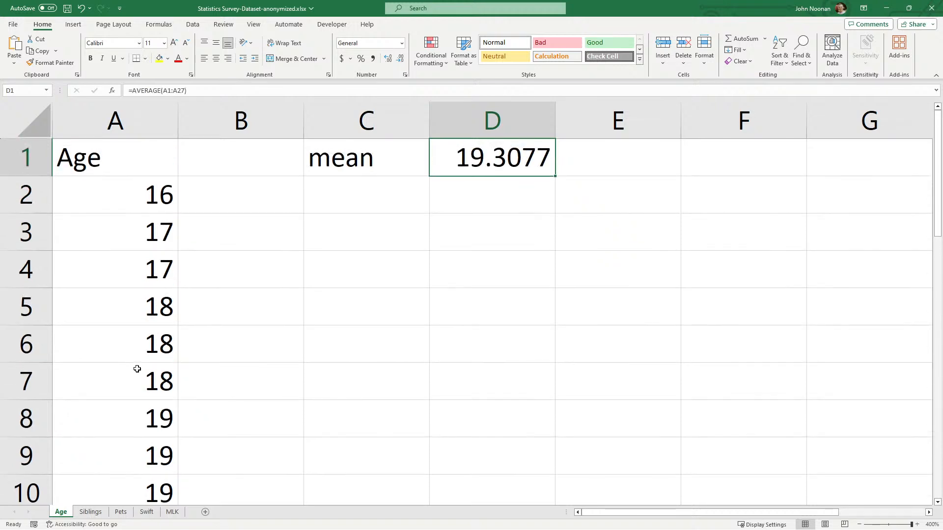
Edit the mean formula in D1 so that it averages the whole column, A:A
{"action": "key", "text": "F2"}
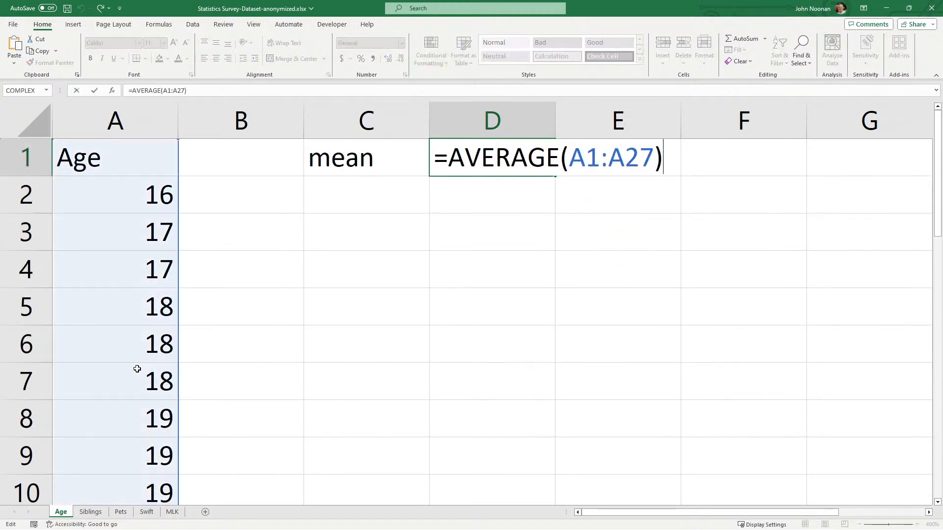
{"action": "key", "text": "Left"}
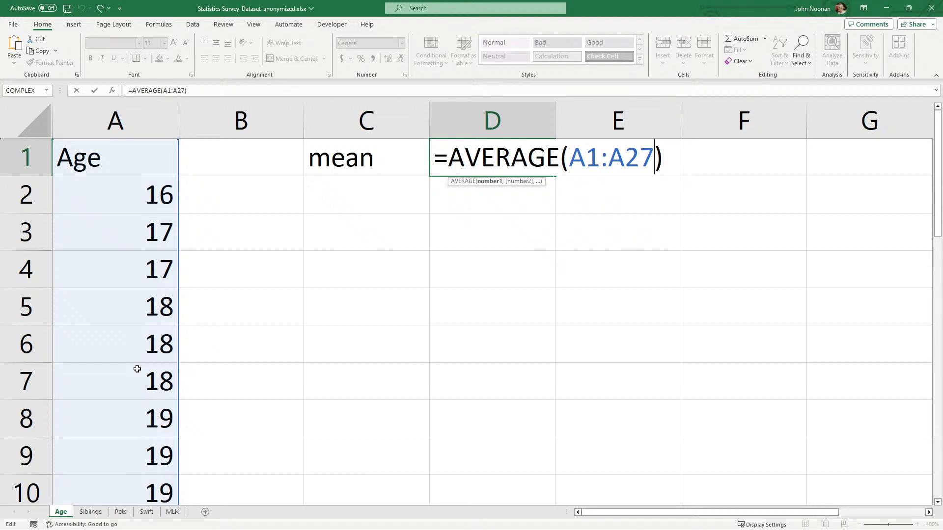
{"action": "key", "text": "BackSpace"}
{"action": "key", "text": "BackSpace"}
{"action": "key", "text": "BackSpace"}
{"action": "key", "text": "BackSpace"}
{"action": "key", "text": "BackSpace"}
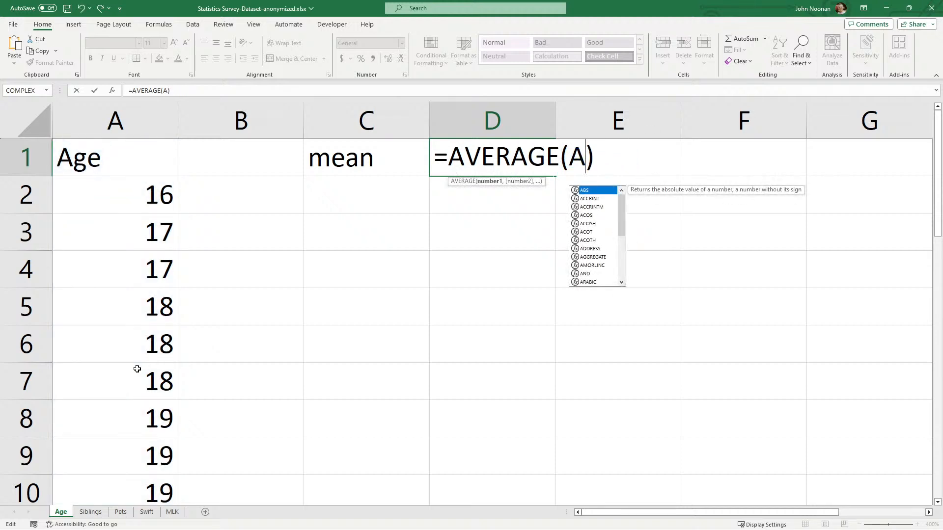
{"action": "type", "text": ":A"}
{"action": "key", "text": "Return"}
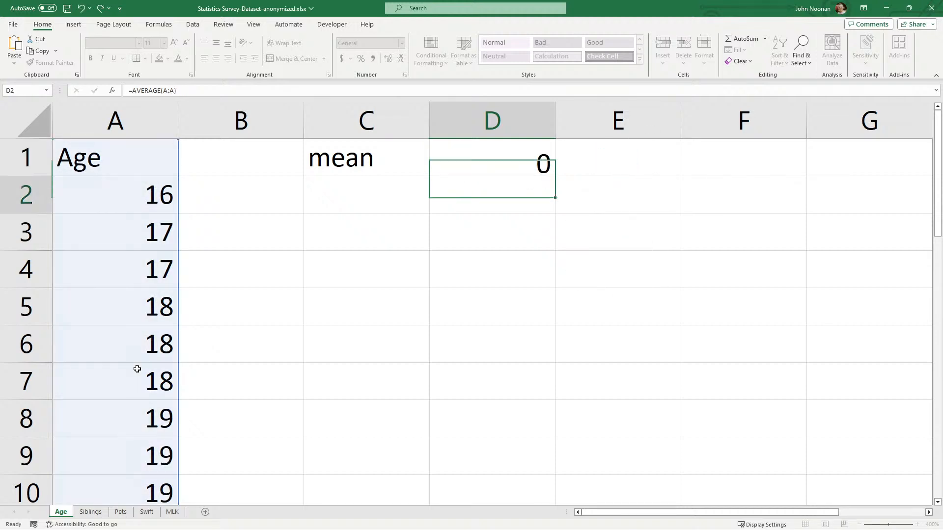
Label C2 "st dev" and calculate the sample standard deviation of the ages in D2 with =stdev.s(A:A)
{"action": "key", "text": "Left"}
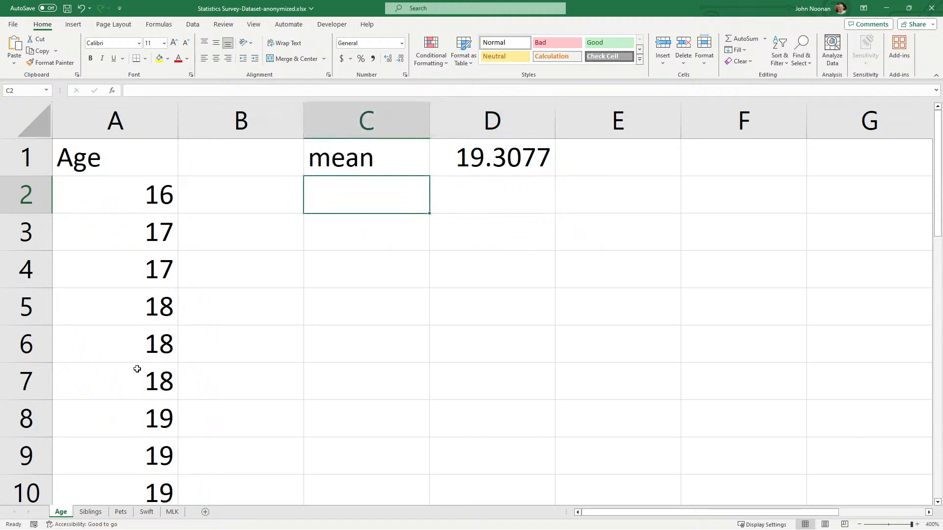
{"action": "type", "text": "st deb"}
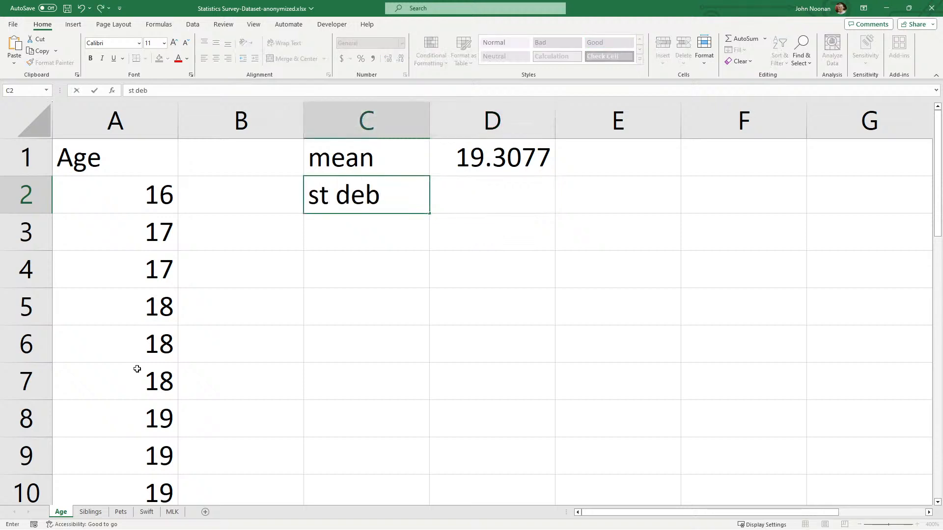
{"action": "key", "text": "BackSpace"}
{"action": "type", "text": "v"}
{"action": "key", "text": "Return"}
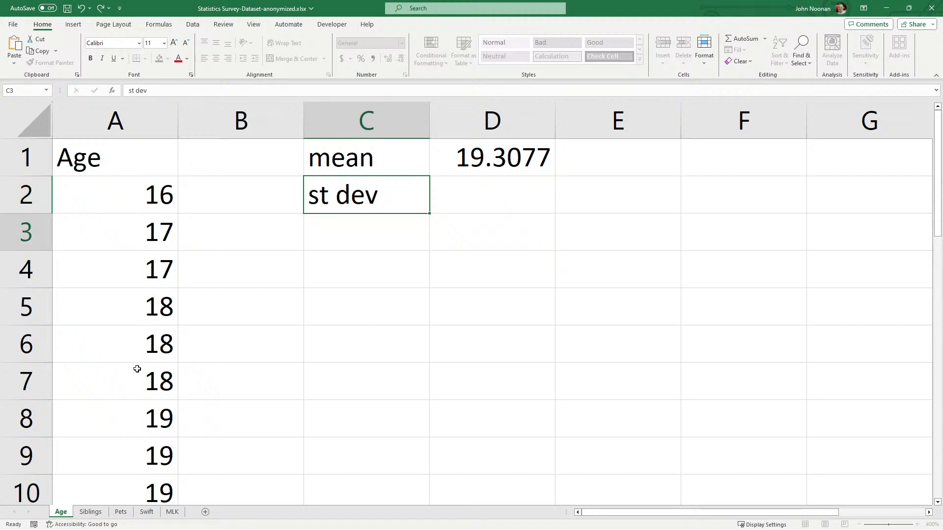
{"action": "key", "text": "Right"}
{"action": "key", "text": "Up"}
{"action": "type", "text": "="}
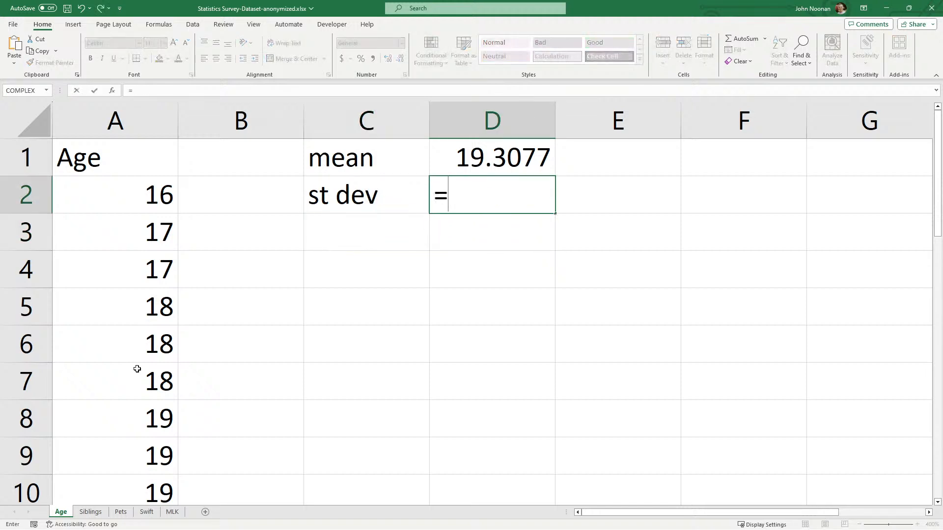
{"action": "type", "text": "stdev.s"}
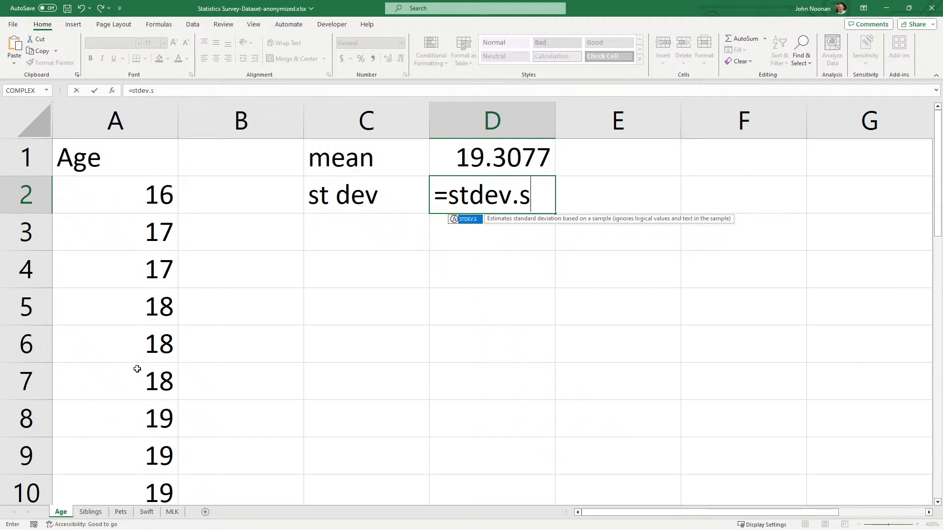
{"action": "type", "text": "(A:A)"}
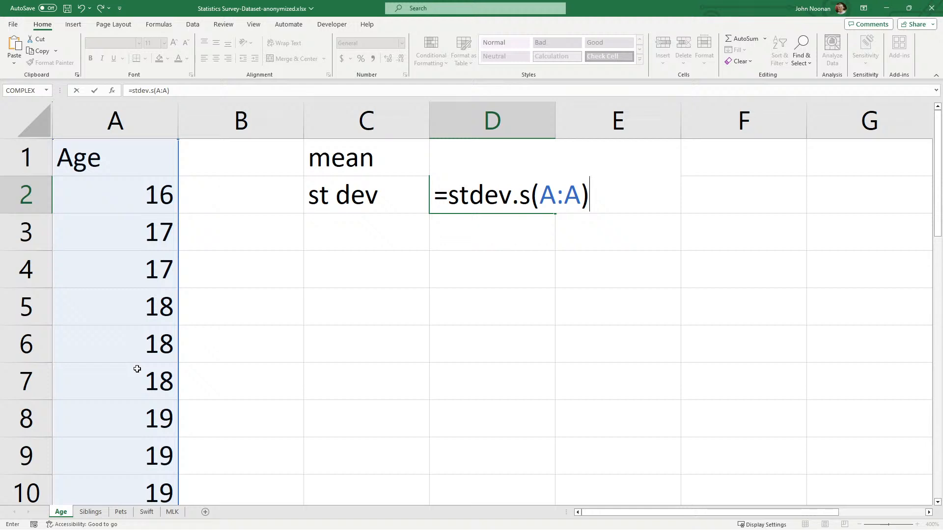
{"action": "key", "text": "Return"}
Label C3 "sample size", count the ages in D3 with =count(A:A), and check the count against the data
{"action": "key", "text": "Left"}
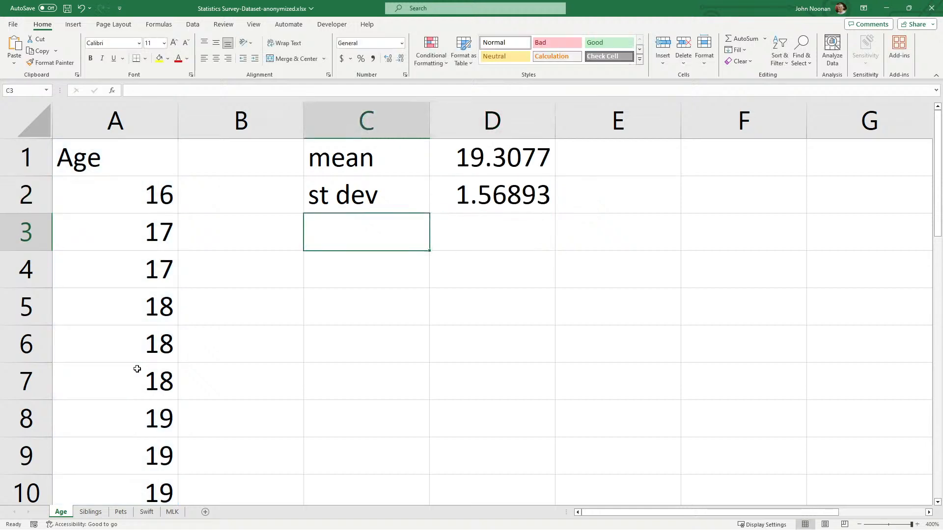
{"action": "type", "text": "sample"}
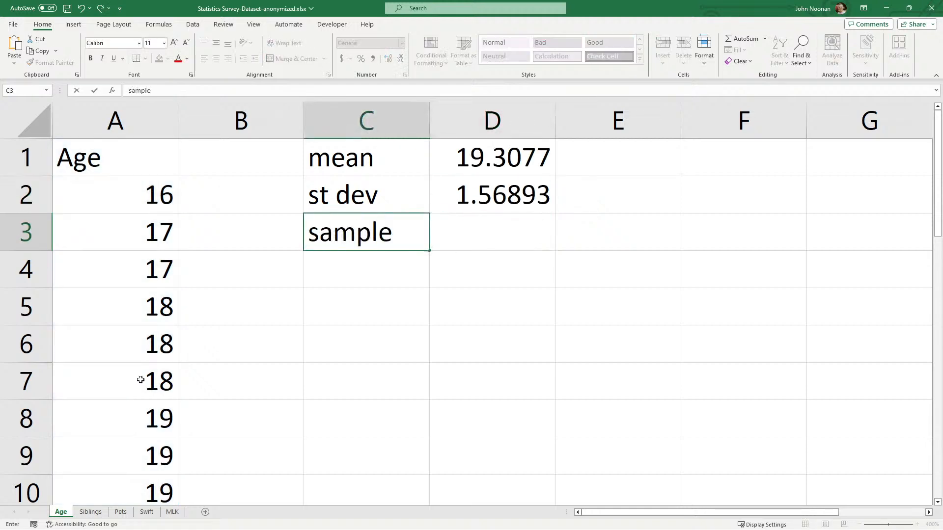
{"action": "type", "text": " size"}
{"action": "key", "text": "Tab"}
{"action": "type", "text": "=coun"}
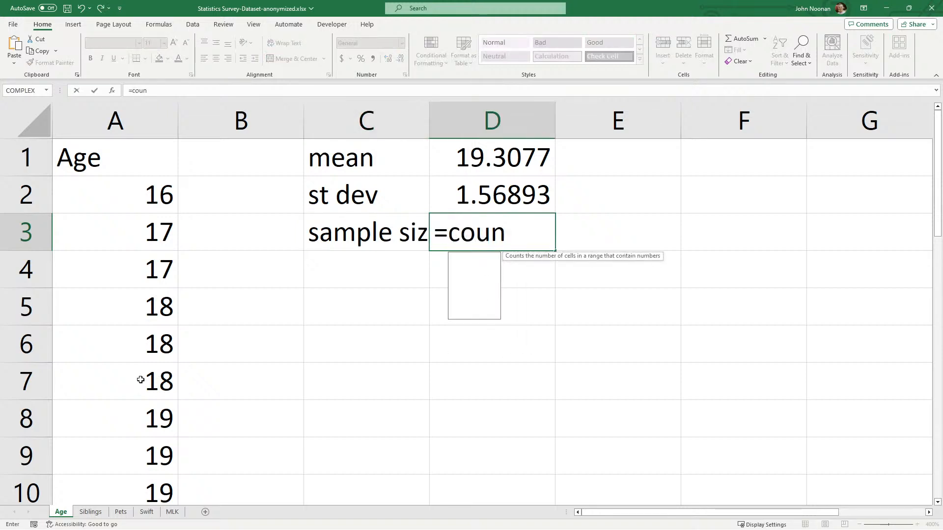
{"action": "type", "text": "t(A:A"}
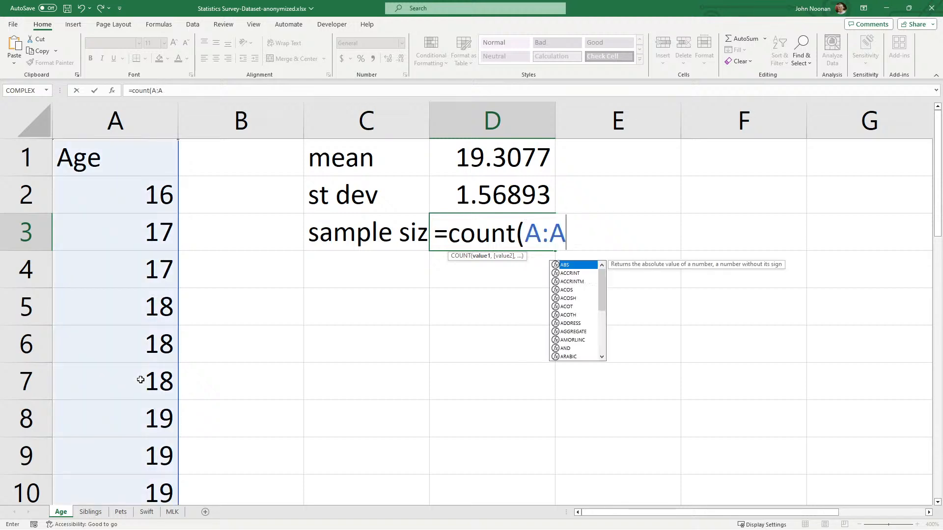
{"action": "type", "text": ")"}
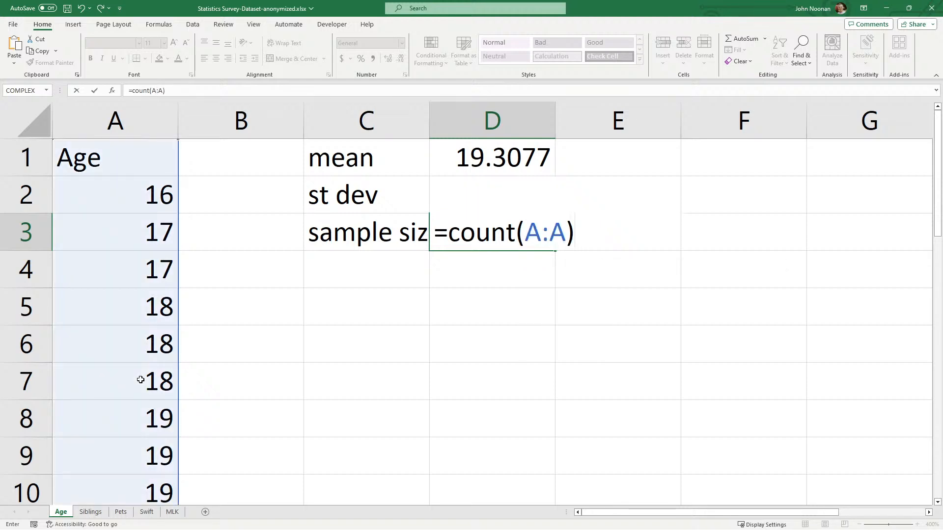
{"action": "key", "text": "Return"}
{"action": "key", "text": "Up"}
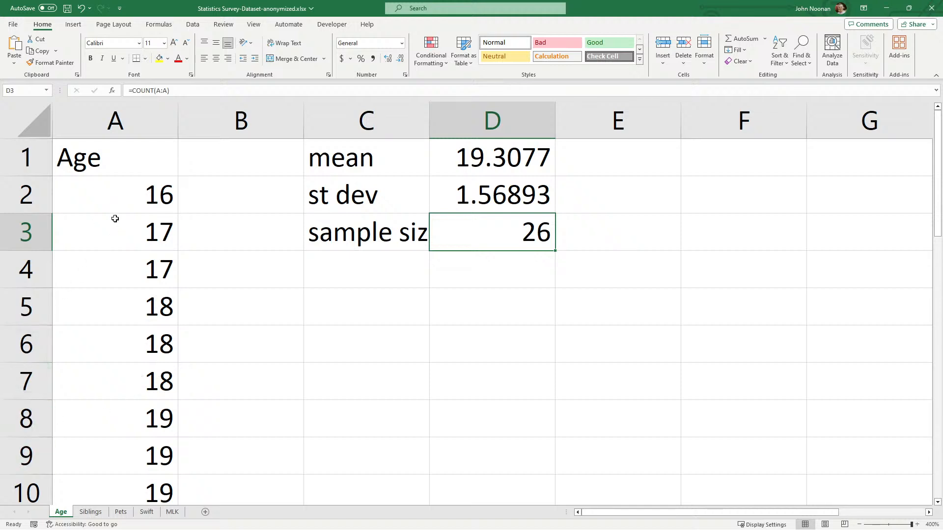
{"action": "scroll", "coordinate": [123, 203], "scroll_direction": "down", "scroll_amount": 6}
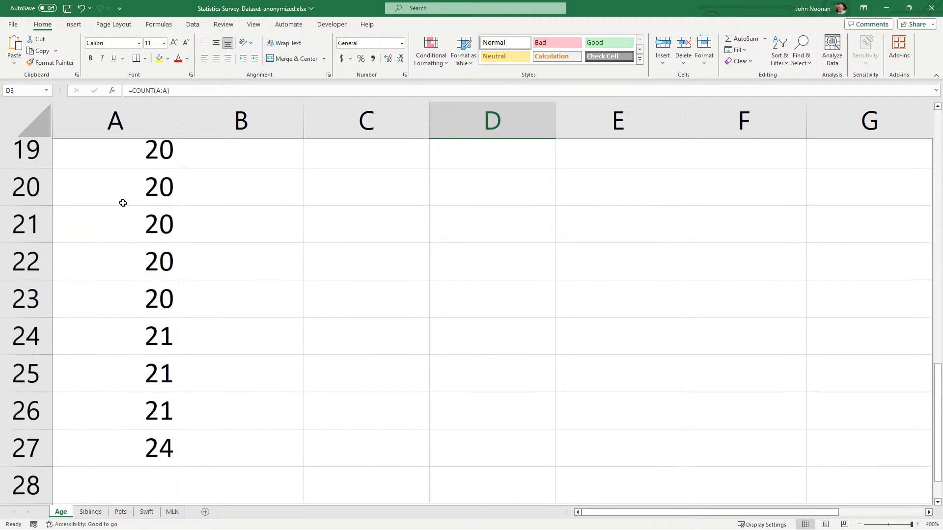
Review the end of the age data, the statistics in column D and the slide with the confidence interval formula
{"action": "scroll", "coordinate": [122, 203], "scroll_direction": "down", "scroll_amount": 2}
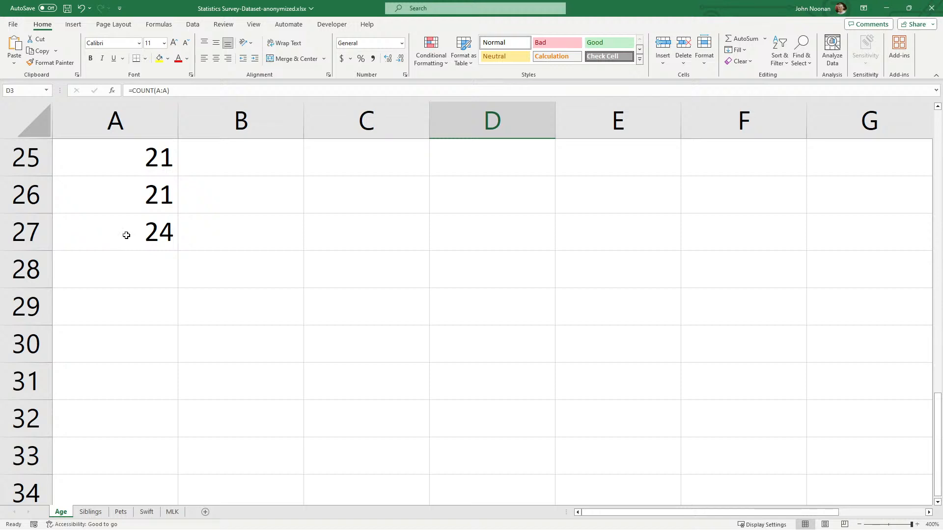
{"action": "scroll", "coordinate": [126, 236], "scroll_direction": "up", "scroll_amount": 8}
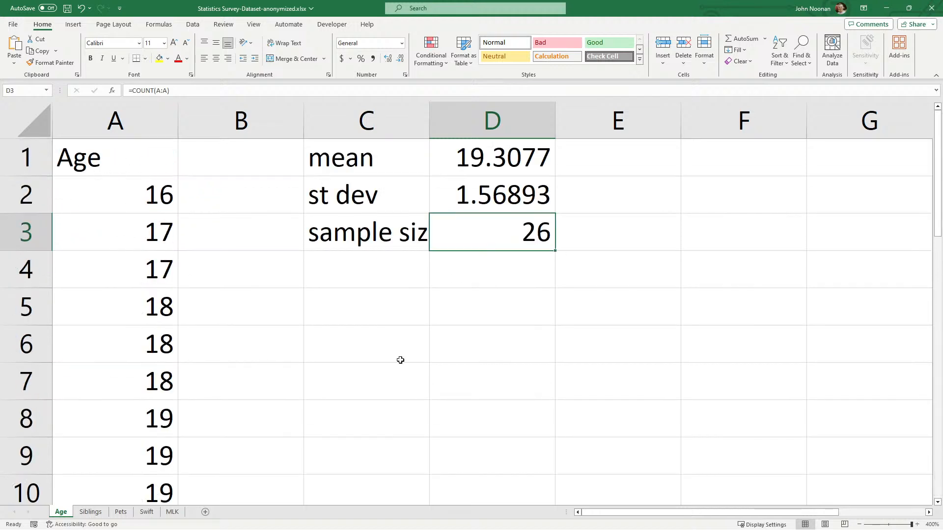
{"action": "key", "text": "Up"}
{"action": "key", "text": "Up"}
{"action": "left_click", "coordinate": [517, 229]}
{"action": "key", "text": "alt+Tab"}
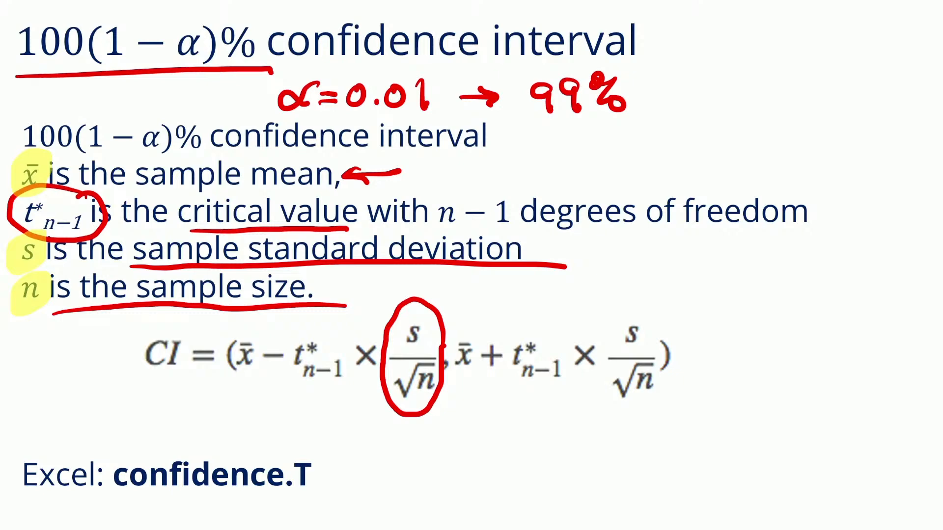
{"action": "key", "text": "alt+Tab"}
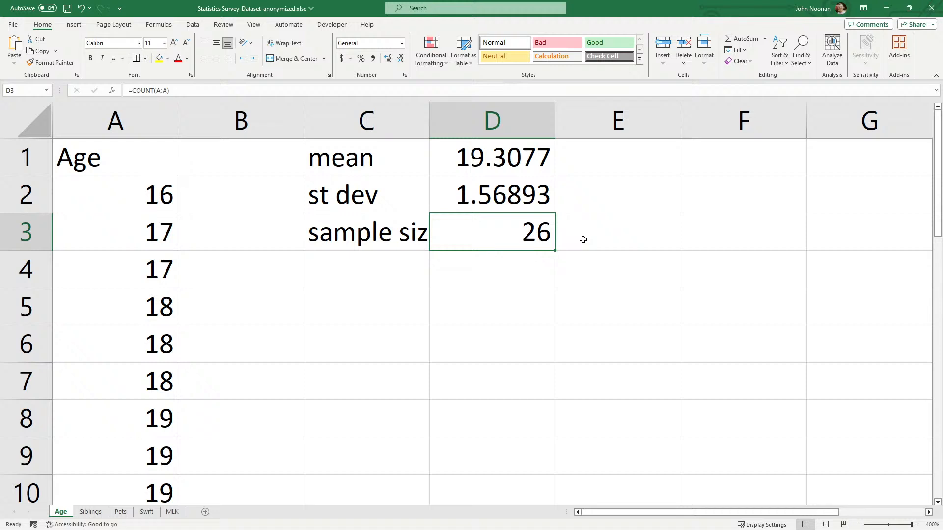
Create a blank workbook and save it in the OneDrive 1SP2025 folder as Confidence_Interval_Gold
{"action": "key", "text": "ctrl+n"}
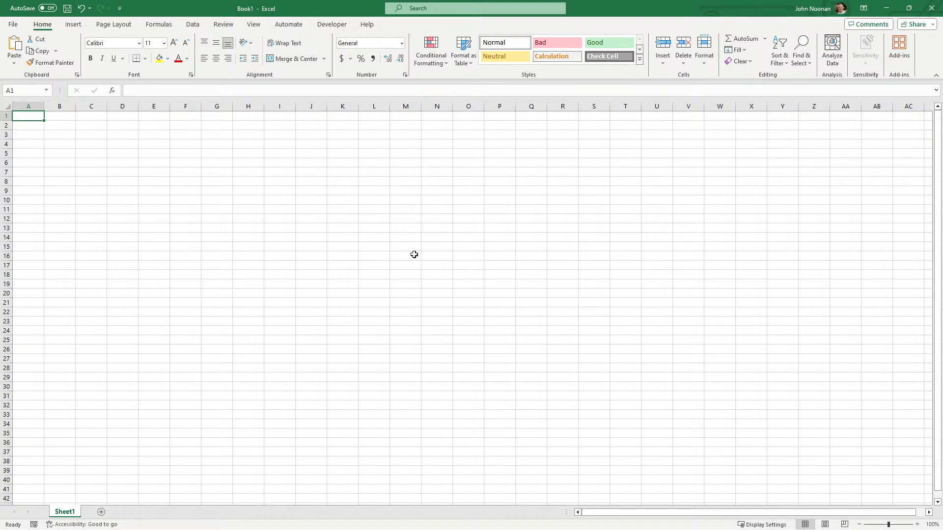
{"action": "scroll", "coordinate": [241, 312], "scroll_direction": "up", "scroll_amount": 3, "text": "ctrl"}
{"action": "scroll", "coordinate": [241, 313], "scroll_direction": "up", "scroll_amount": 10, "text": "ctrl"}
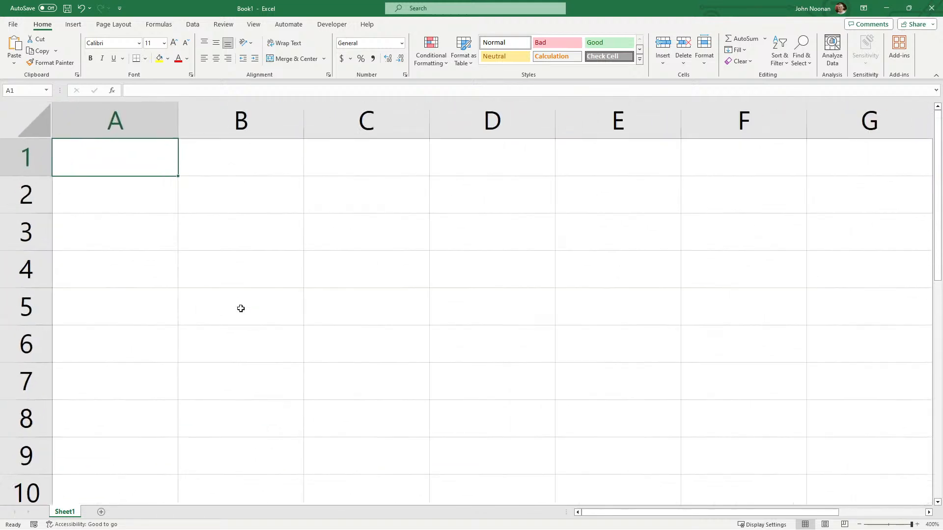
{"action": "left_click", "coordinate": [13, 24]}
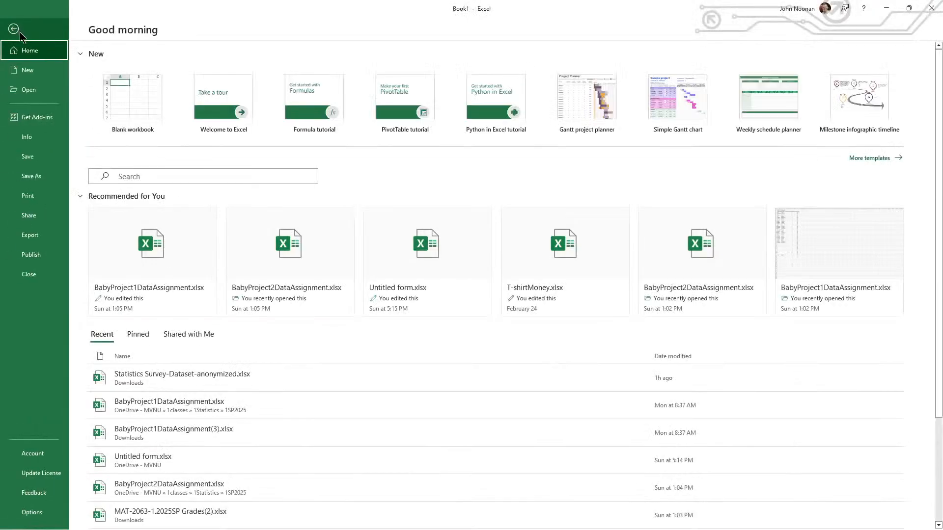
{"action": "left_click", "coordinate": [41, 173]}
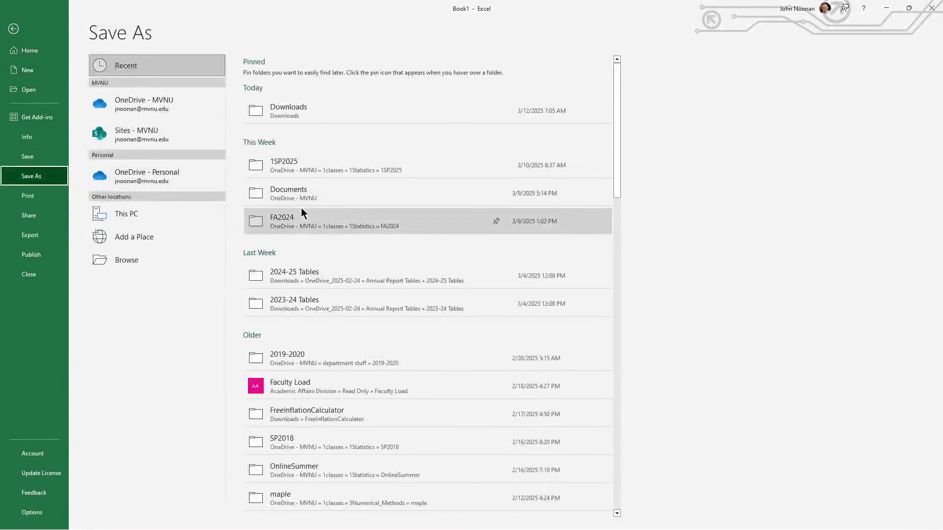
{"action": "left_click", "coordinate": [330, 166]}
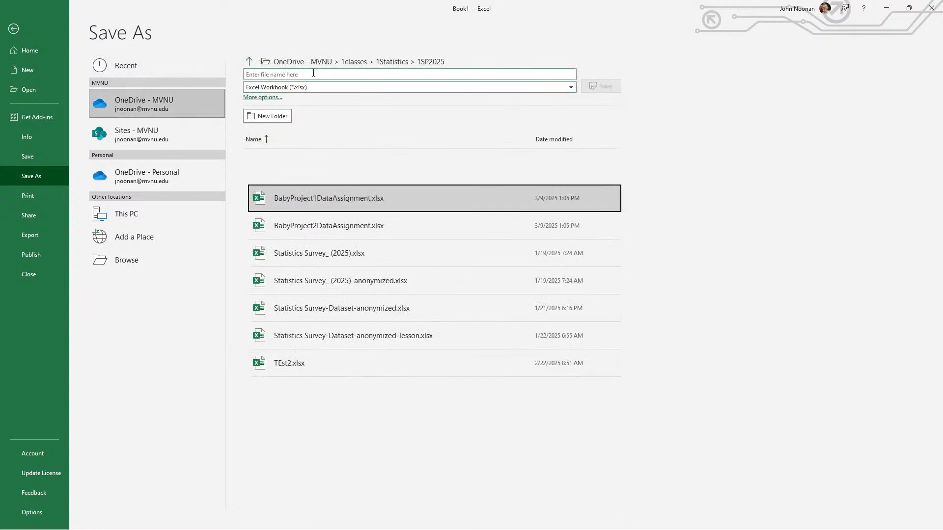
{"action": "left_click", "coordinate": [310, 78]}
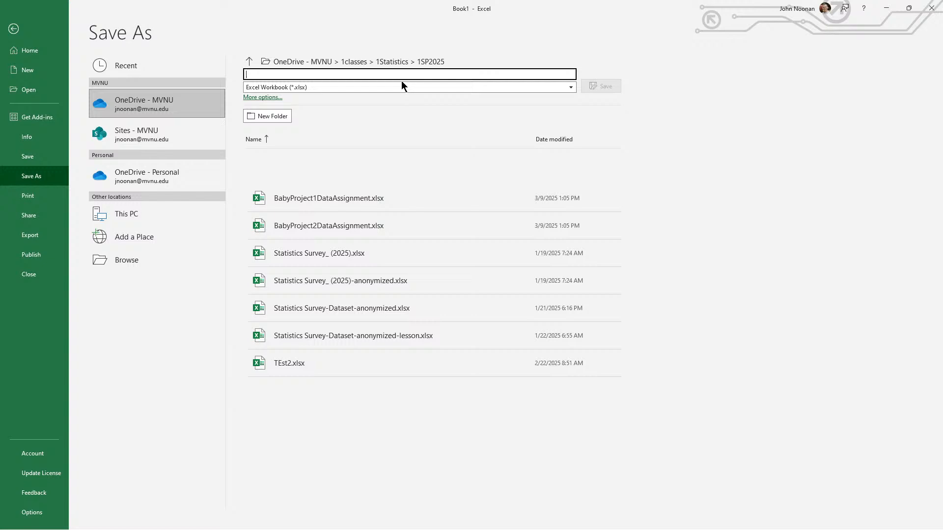
{"action": "type", "text": "C"}
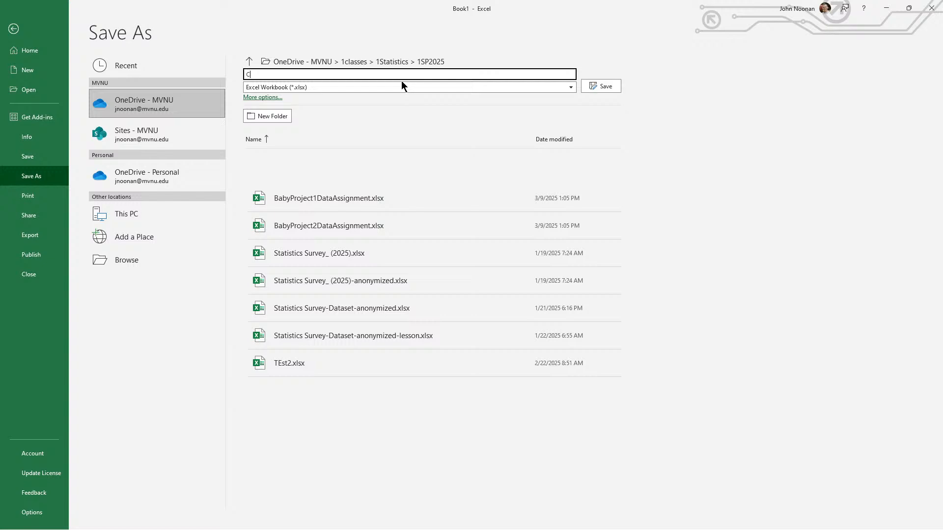
{"action": "type", "text": "onfidence_Interval_Goo"}
{"action": "key", "text": "ctrl+a"}
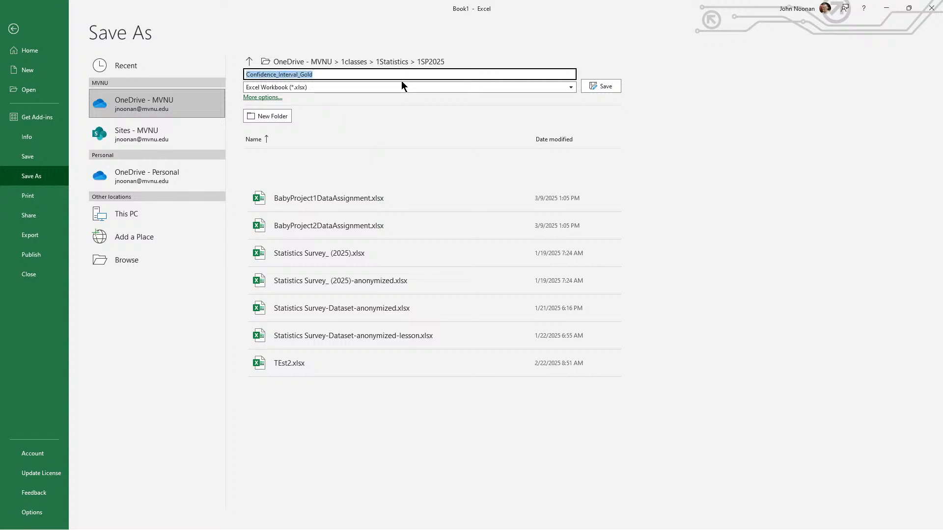
{"action": "key", "text": "Return"}
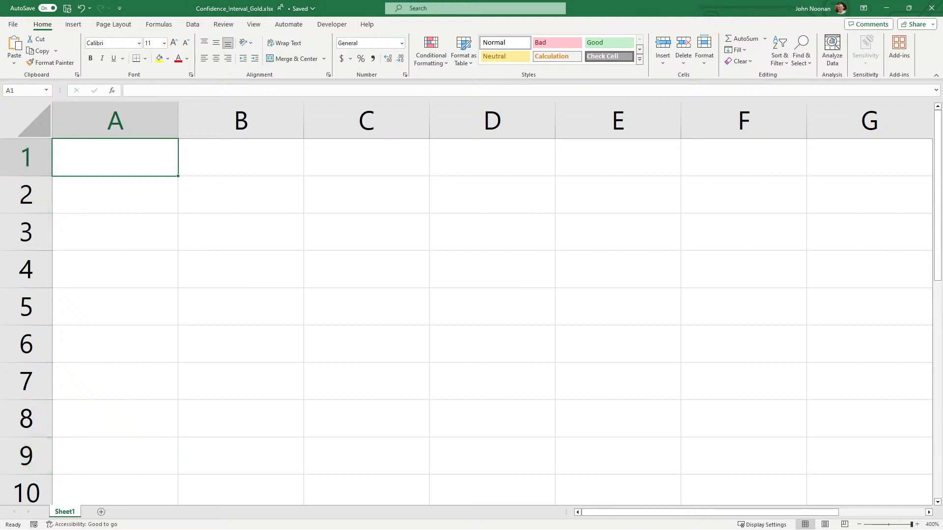
Rename the new workbook's Sheet1 as Means
{"action": "right_click", "coordinate": [62, 515]}
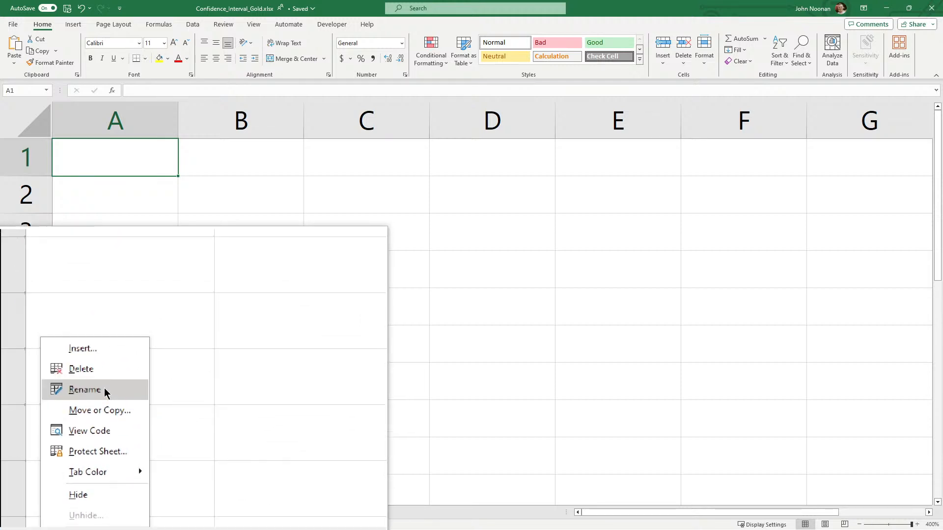
{"action": "left_click", "coordinate": [94, 354]}
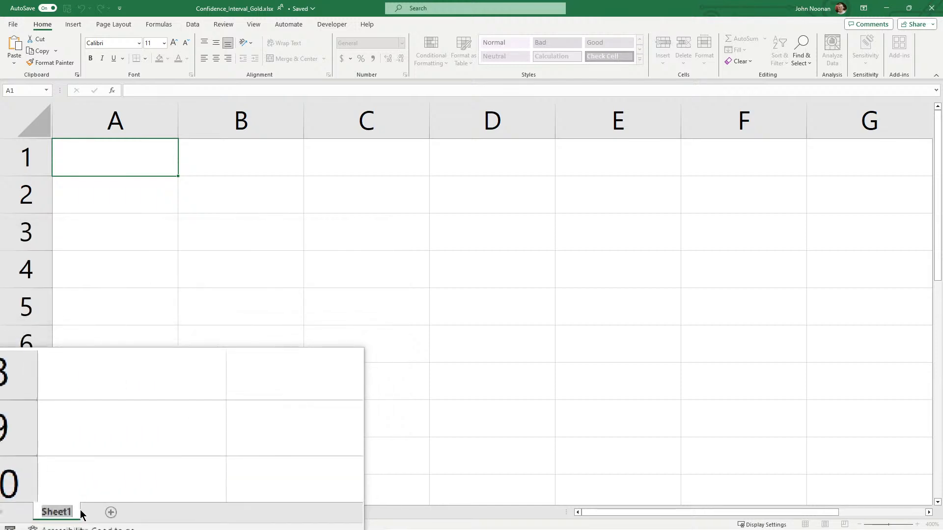
{"action": "type", "text": "Means"}
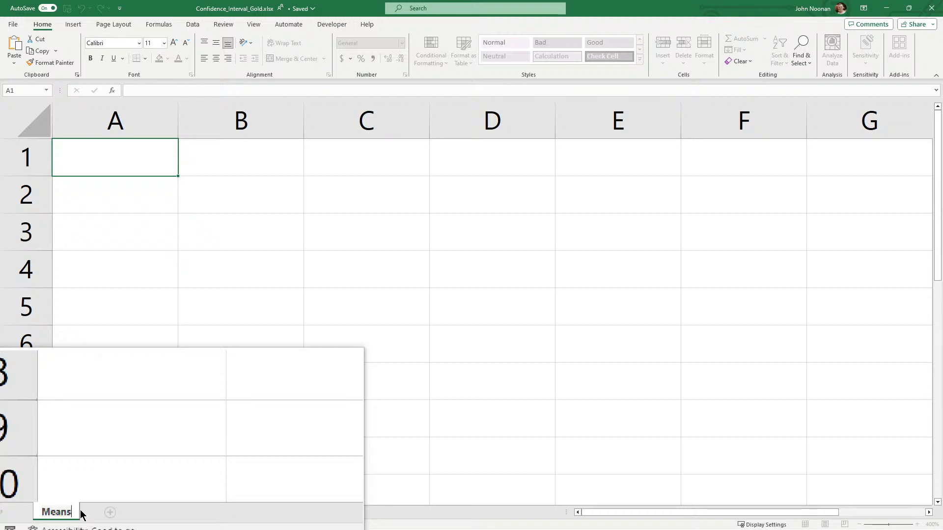
{"action": "key", "text": "Return"}
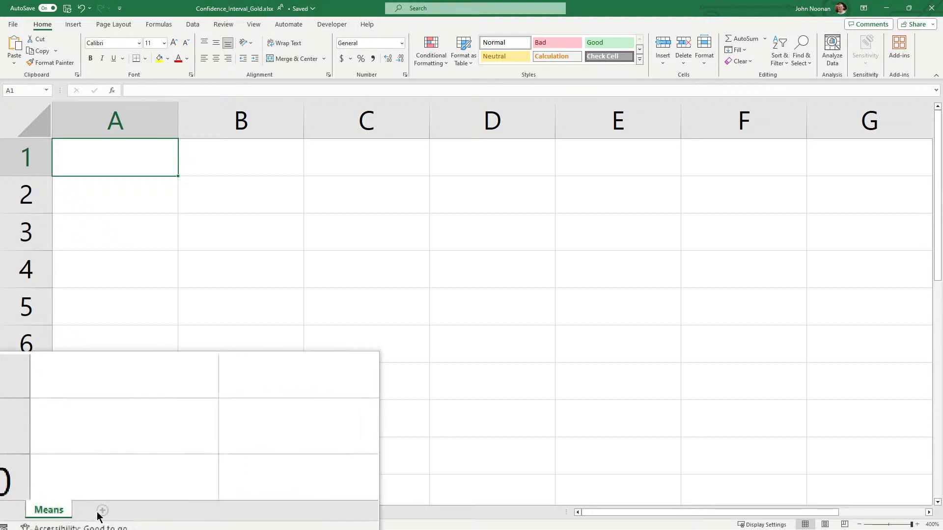
Add a second worksheet after Means and name it Proportions
{"action": "left_click", "coordinate": [100, 513]}
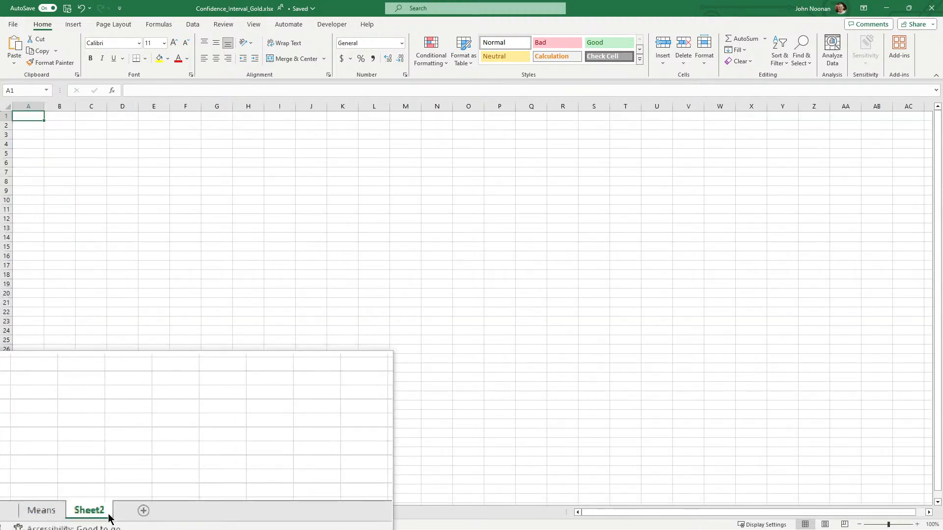
{"action": "right_click", "coordinate": [102, 516]}
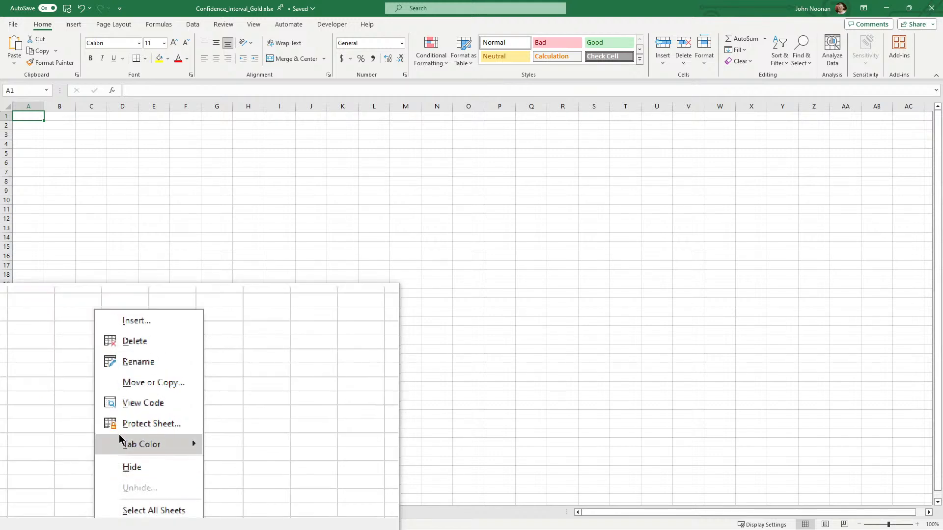
{"action": "left_click", "coordinate": [135, 395]}
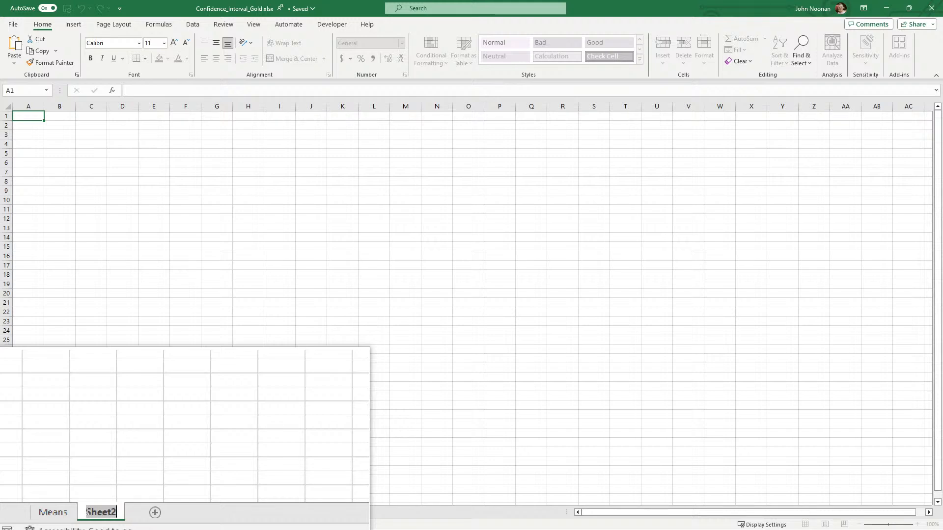
{"action": "type", "text": "Prop"}
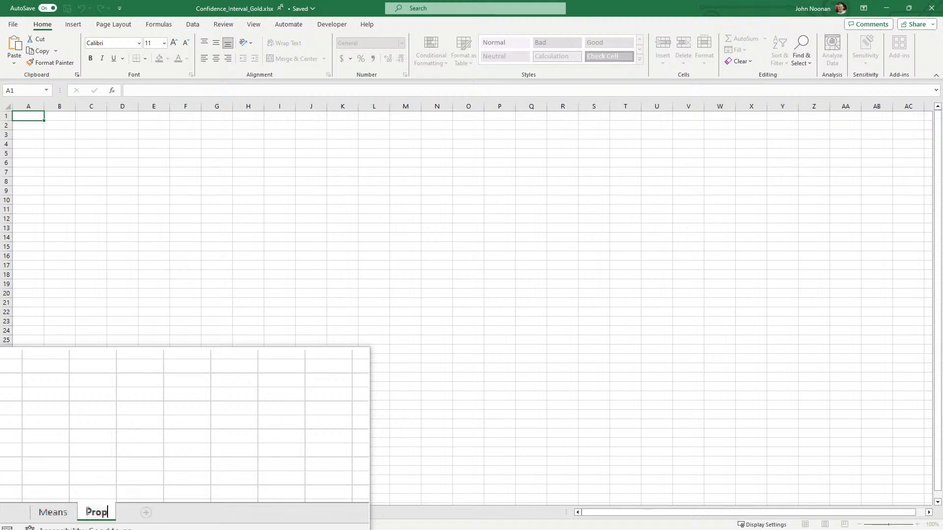
{"action": "type", "text": "ortions"}
{"action": "key", "text": "Return"}
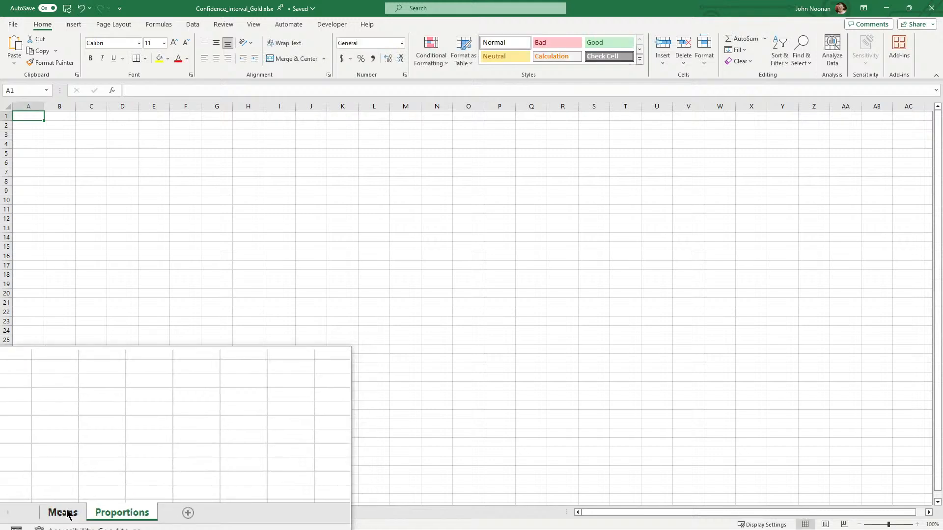
On the Means sheet, enter the labels X-bar in A1, s in A2 and n in A3
{"action": "left_click", "coordinate": [65, 513]}
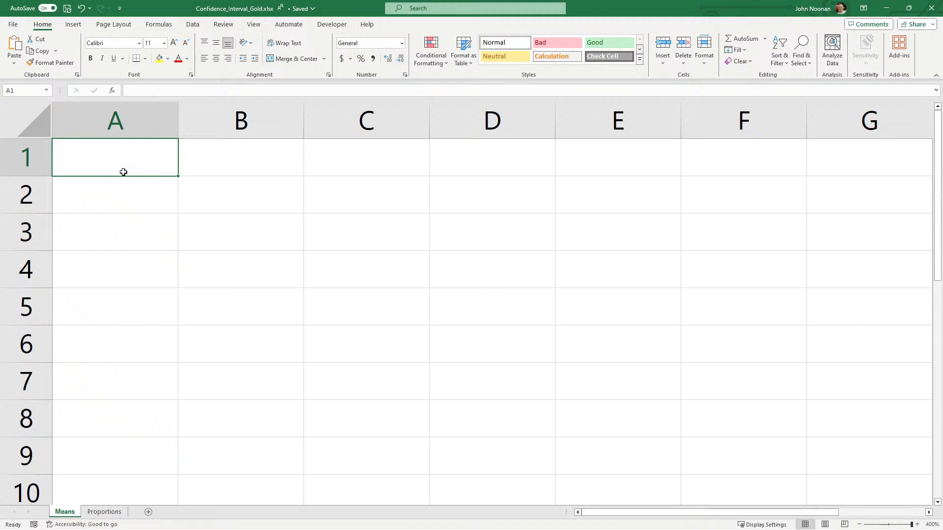
{"action": "type", "text": "X-bar"}
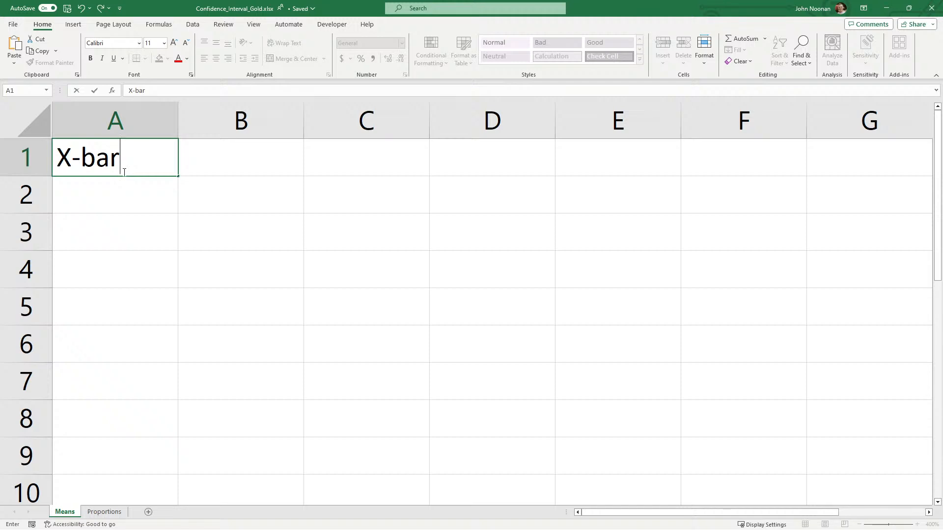
{"action": "key", "text": "Return"}
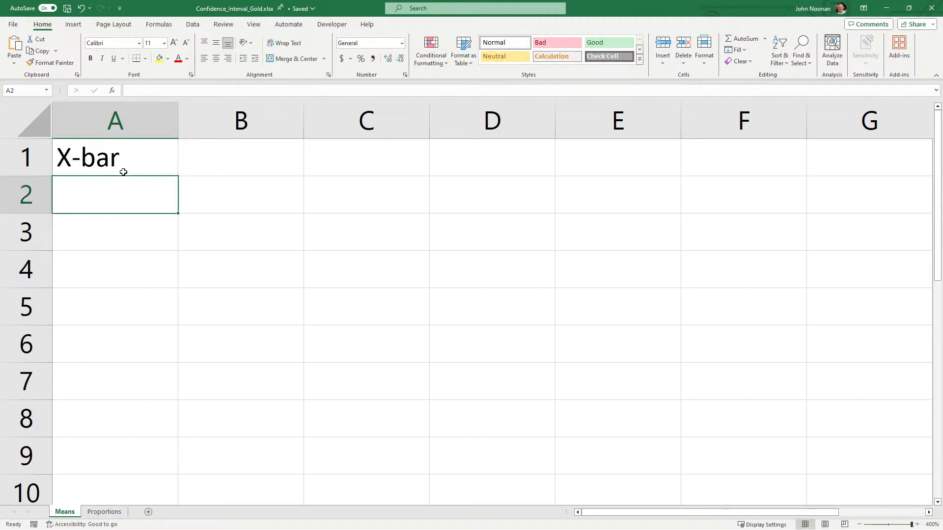
{"action": "type", "text": "s"}
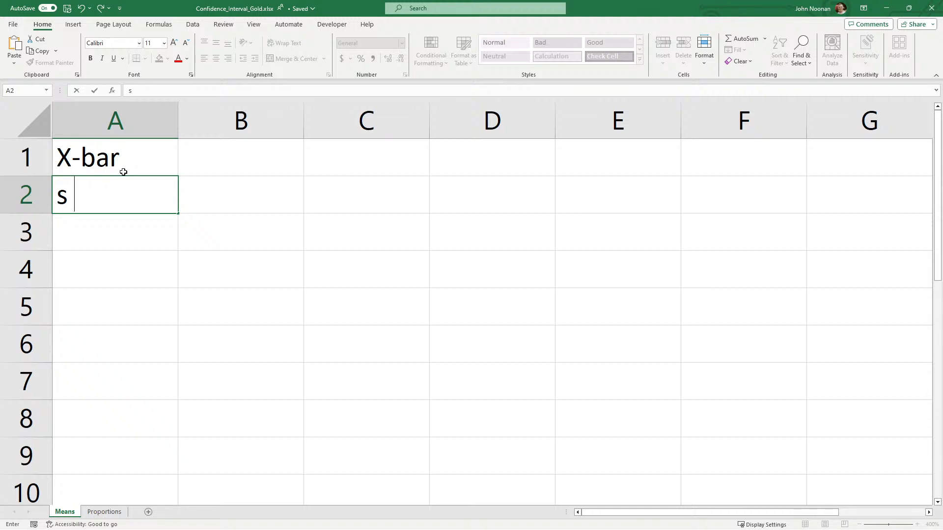
{"action": "key", "text": "Return"}
{"action": "type", "text": "n"}
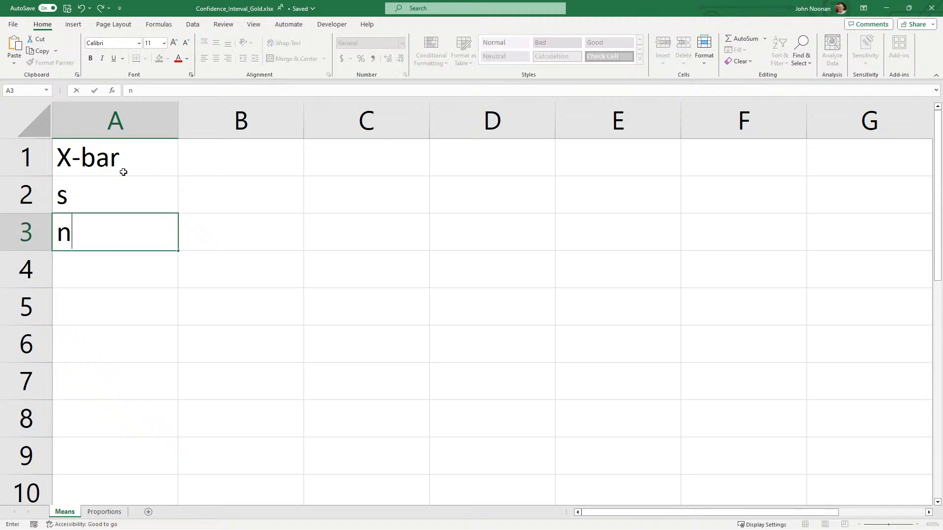
{"action": "key", "text": "Return"}
{"action": "key", "text": "Up"}
{"action": "key", "text": "Up"}
{"action": "key", "text": "Up"}
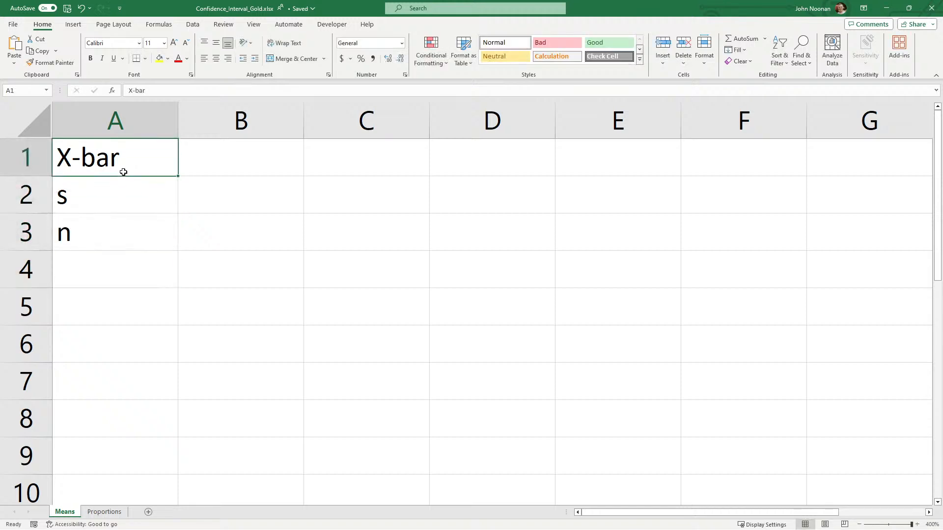
{"action": "key", "text": "Right"}
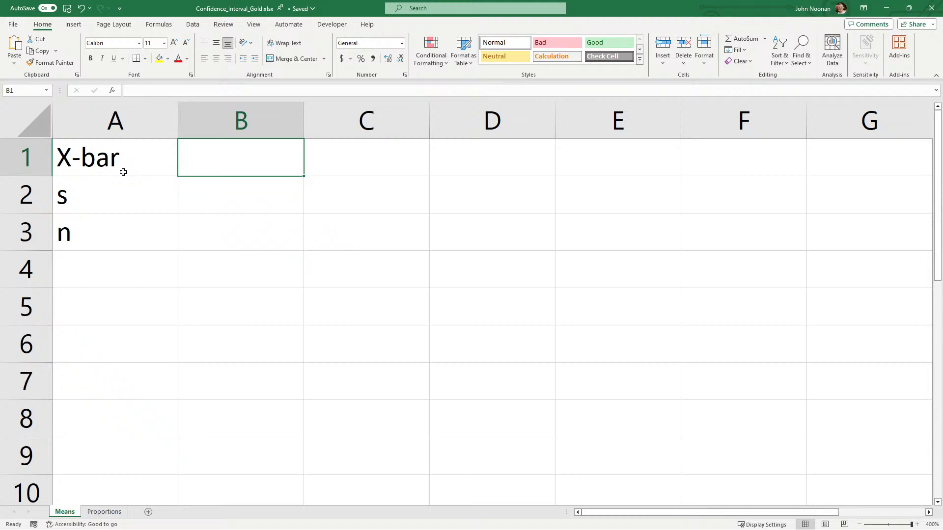
Arrange Confidence_Interval_Gold side by side with the Statistics Survey-Dataset-anonymized workbook, keeping the survey's statistics in columns C and D in view
{"action": "left_click_drag", "start_coordinate": [630, 10], "coordinate": [942, 177]}
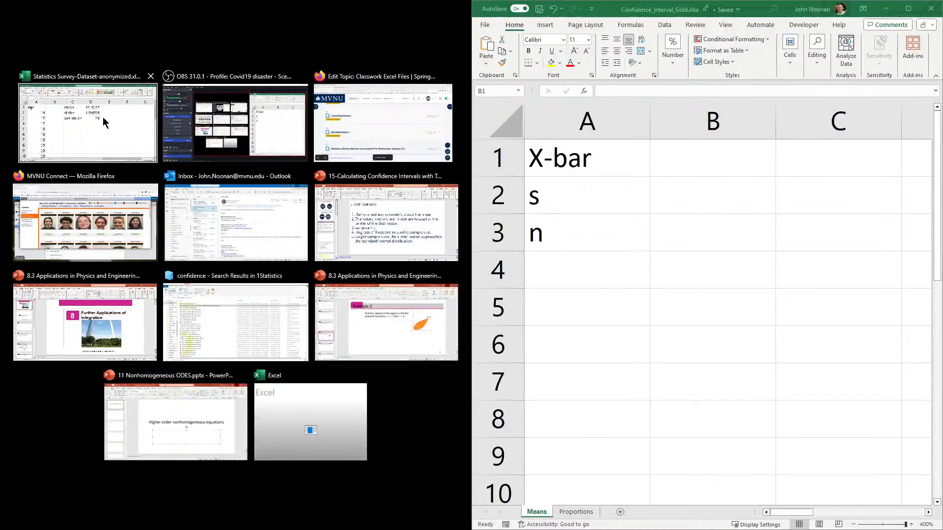
{"action": "left_click", "coordinate": [103, 118]}
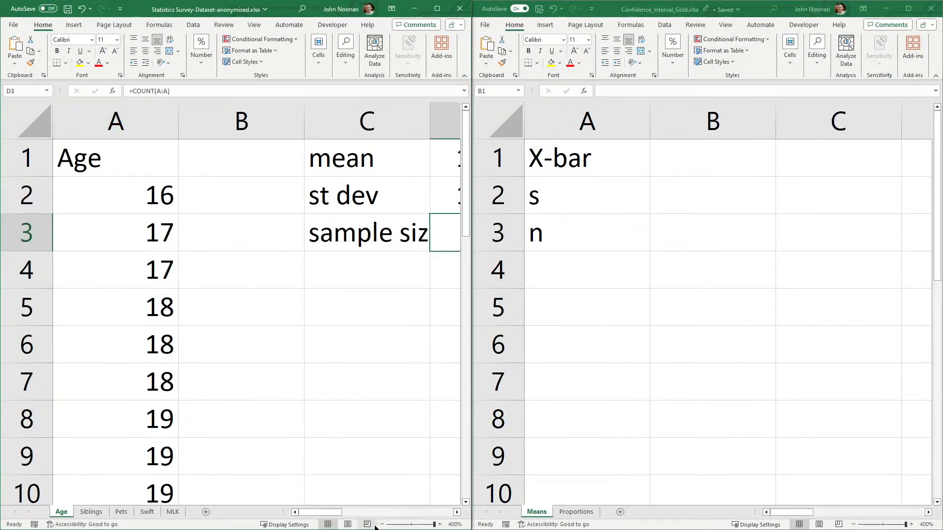
{"action": "left_click_drag", "start_coordinate": [337, 512], "coordinate": [358, 512]}
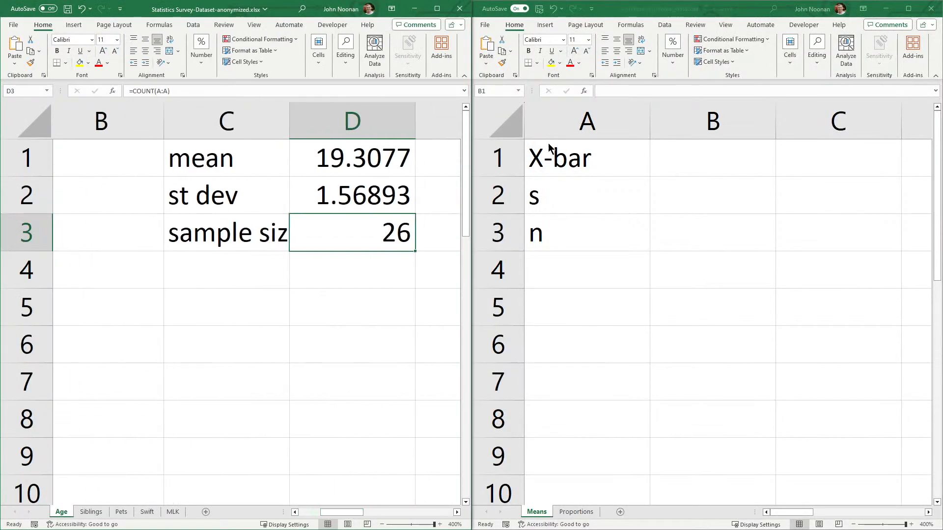
Enter the sample mean 19.3077 in B1 of the Means sheet, next to X-bar
{"action": "left_click", "coordinate": [666, 162]}
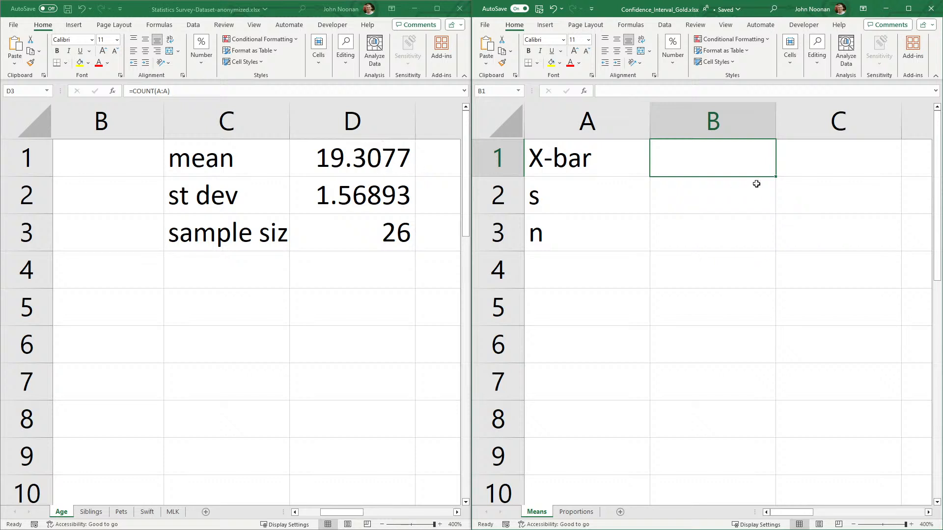
{"action": "type", "text": "19"}
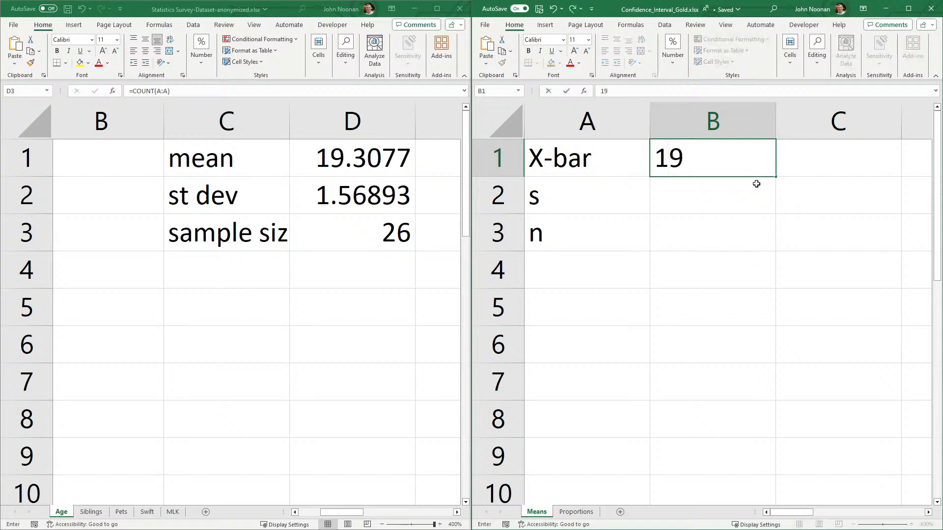
{"action": "type", "text": ".3077"}
{"action": "key", "text": "Return"}
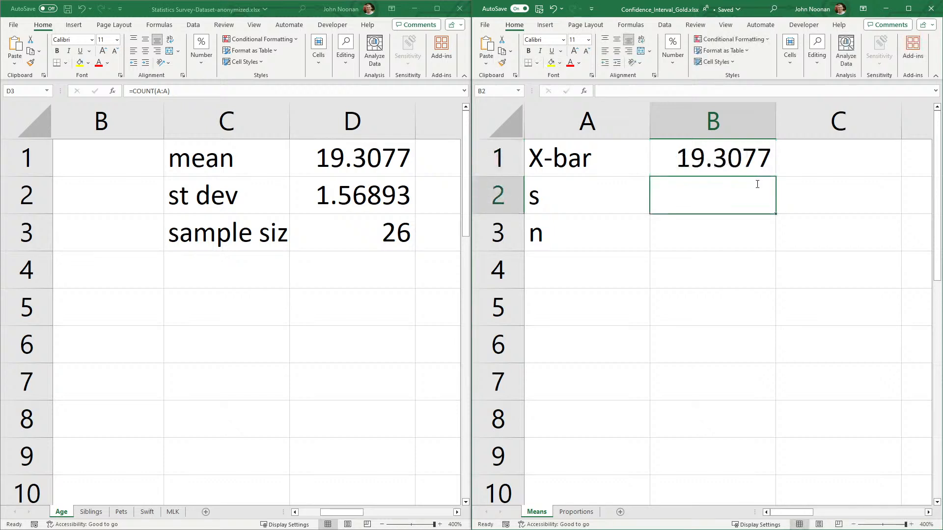
Enter the standard deviation 1.56893 in B2 and the sample size 26 in B3 of the Means sheet
{"action": "type", "text": "1.5"}
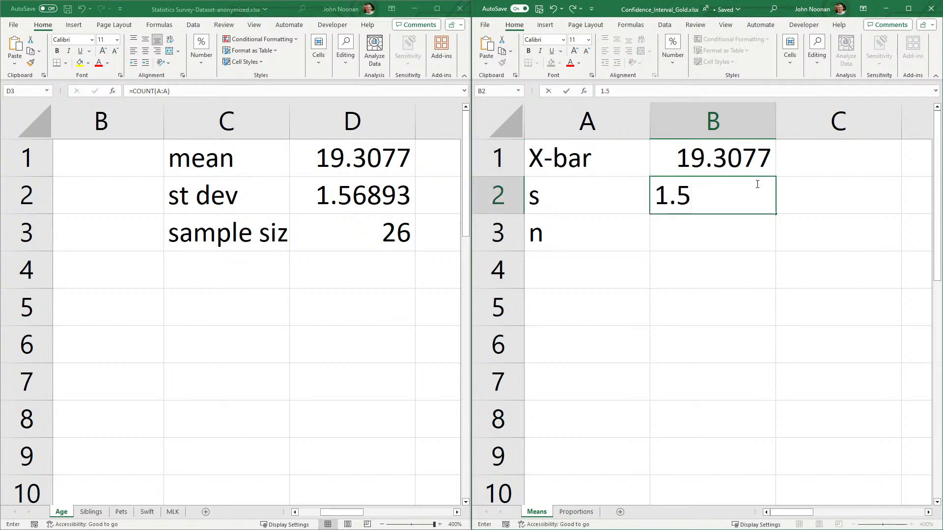
{"action": "type", "text": "6893"}
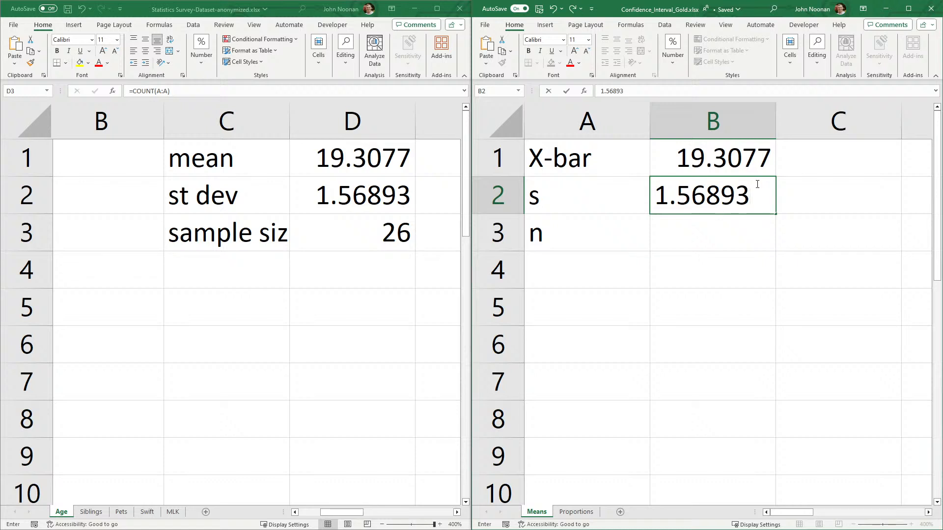
{"action": "key", "text": "Return"}
{"action": "type", "text": "26"}
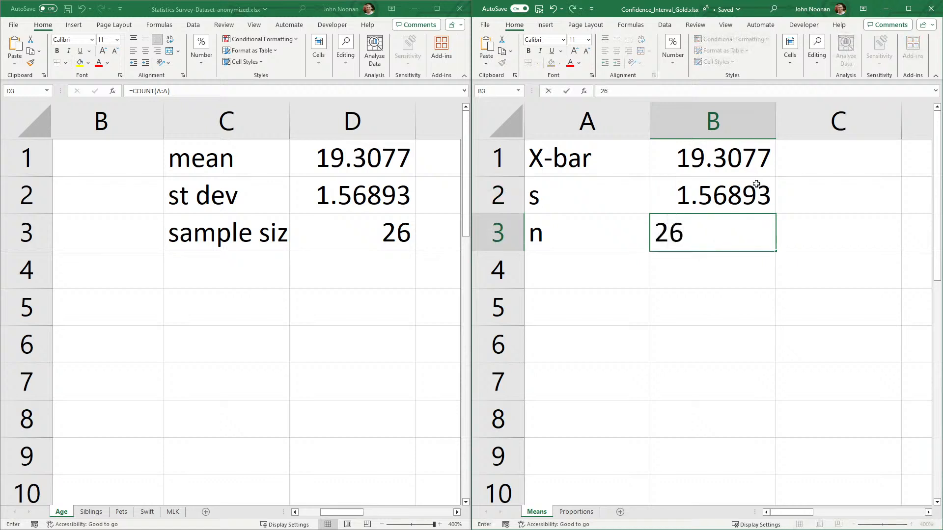
{"action": "key", "text": "Return"}
{"action": "key", "text": "Left"}
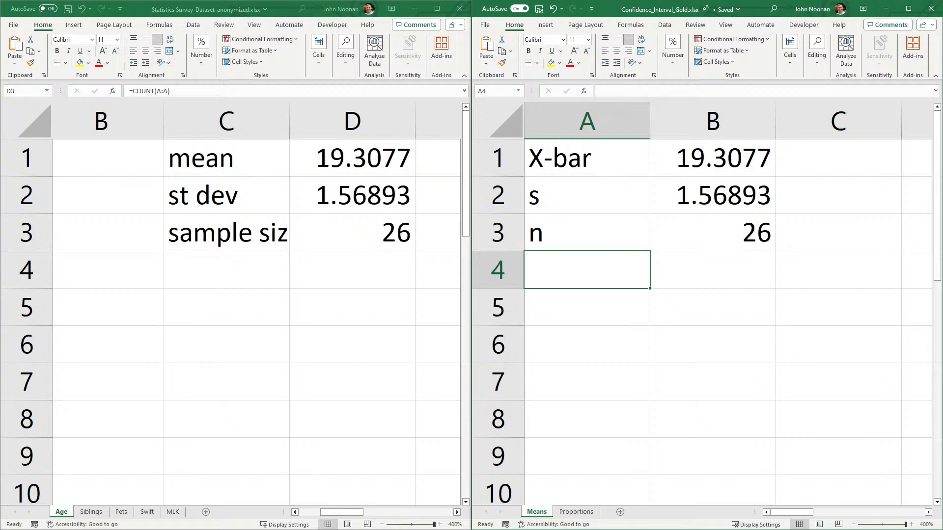
{"action": "type", "text": "confidence"}
{"action": "key", "text": "BackSpace"}
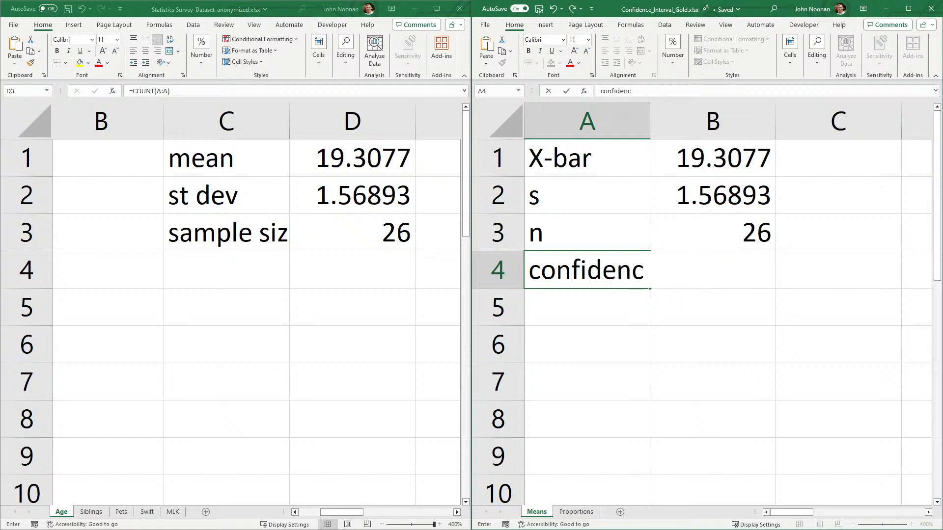
{"action": "key", "text": "BackSpace"}
{"action": "key", "text": "BackSpace"}
{"action": "key", "text": "BackSpace"}
{"action": "key", "text": "BackSpace"}
{"action": "key", "text": "BackSpace"}
{"action": "key", "text": "BackSpace"}
{"action": "key", "text": "BackSpace"}
{"action": "key", "text": "BackSpace"}
{"action": "key", "text": "BackSpace"}
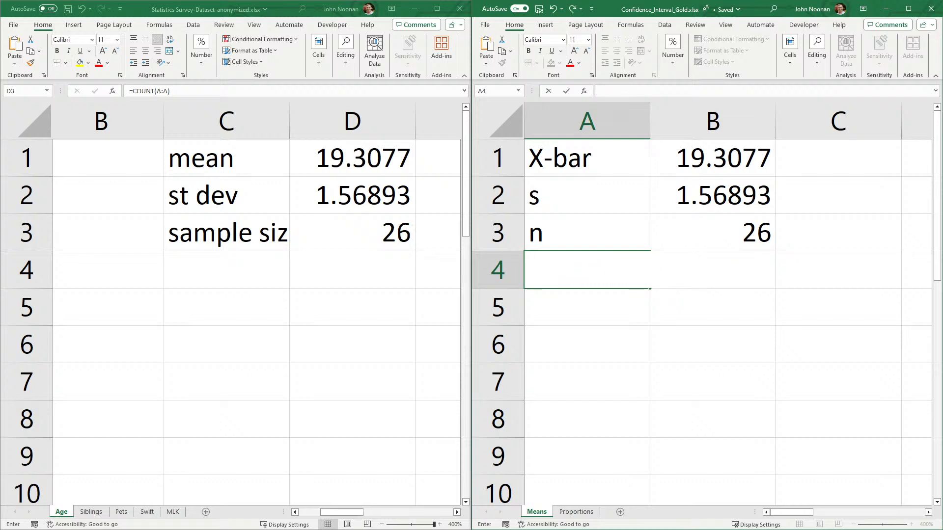
{"action": "key", "text": "Tab"}
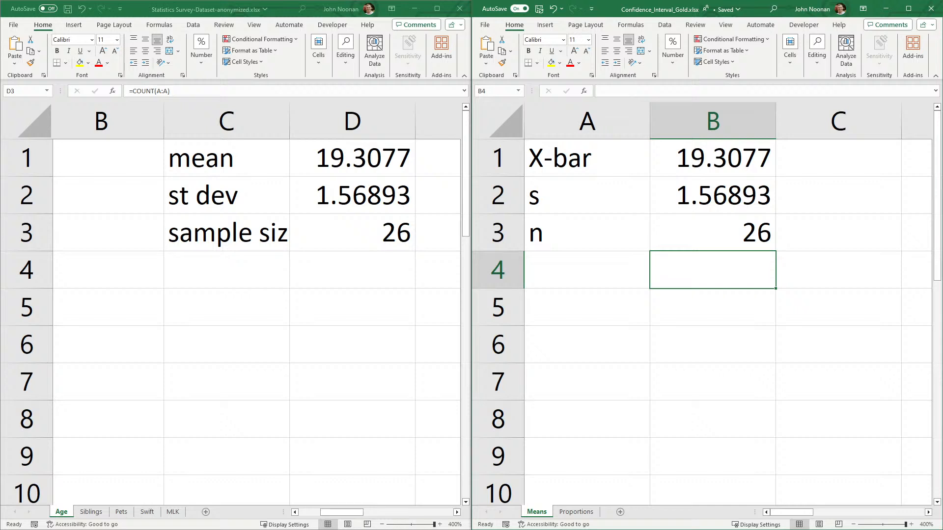
{"action": "type", "text": "=co"}
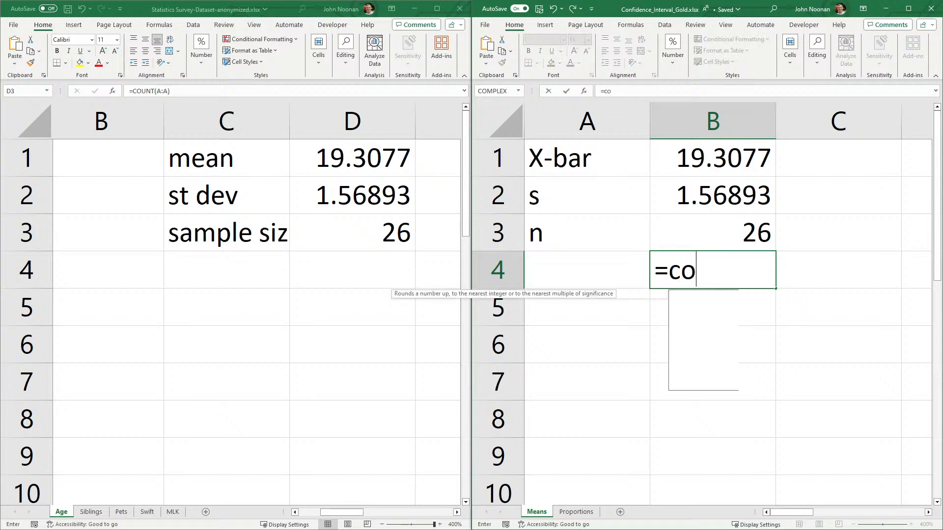
{"action": "type", "text": "nfidence"}
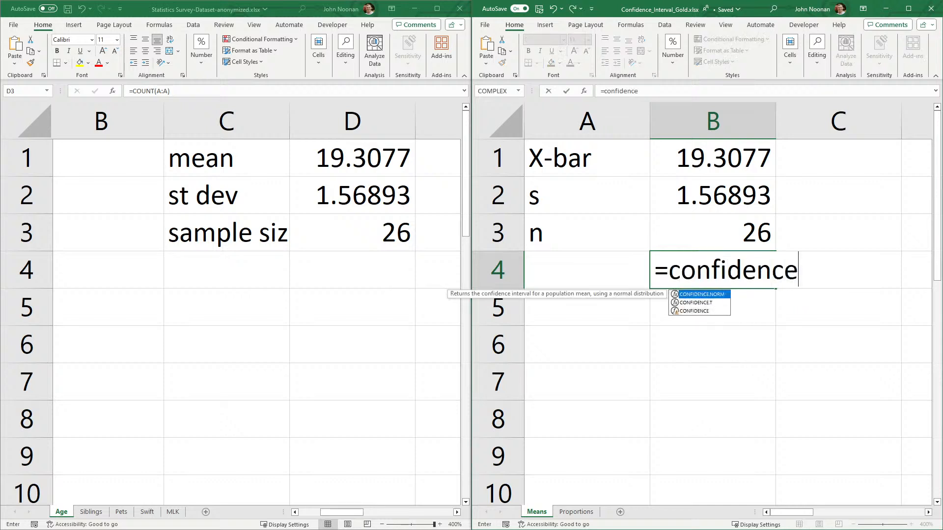
{"action": "type", "text": ".t"}
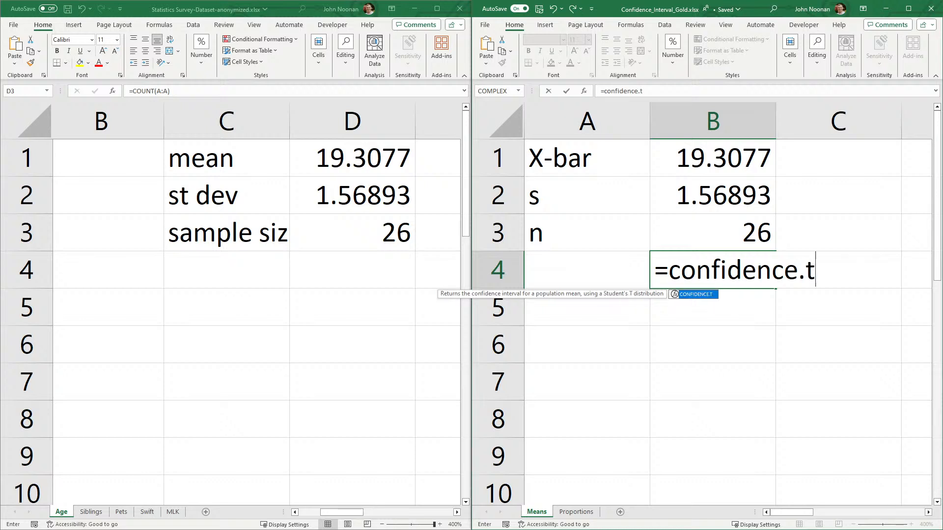
{"action": "type", "text": "("}
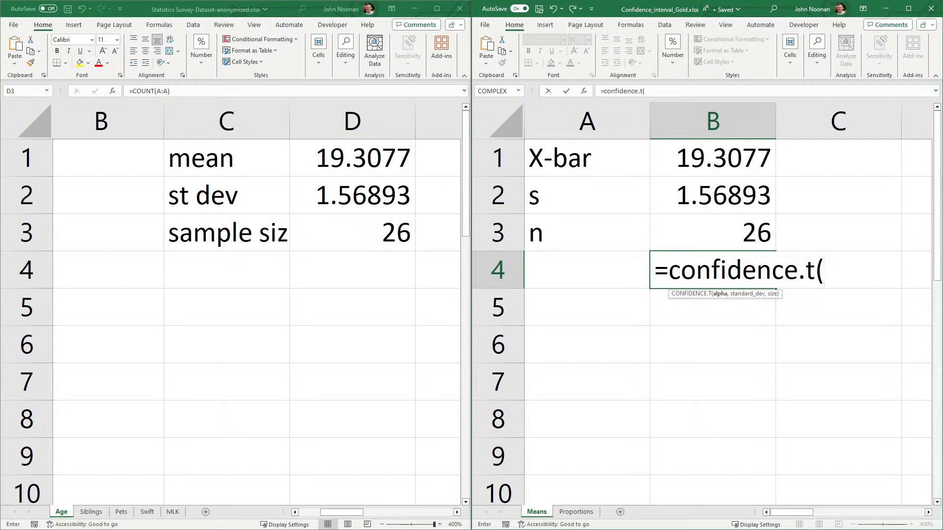
{"action": "key", "text": "Escape"}
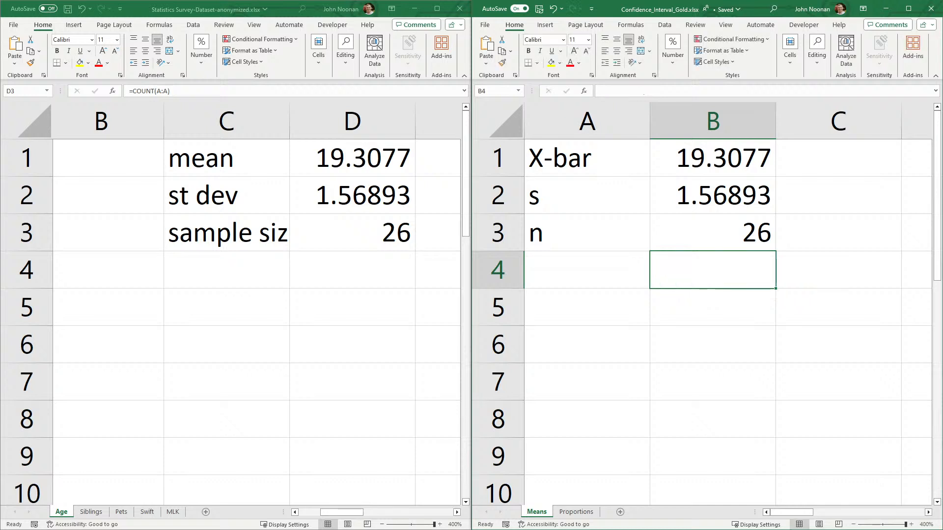
Enter the label alpha in A4 and its value 0.05 in B4
{"action": "key", "text": "Left"}
{"action": "type", "text": "alpha"}
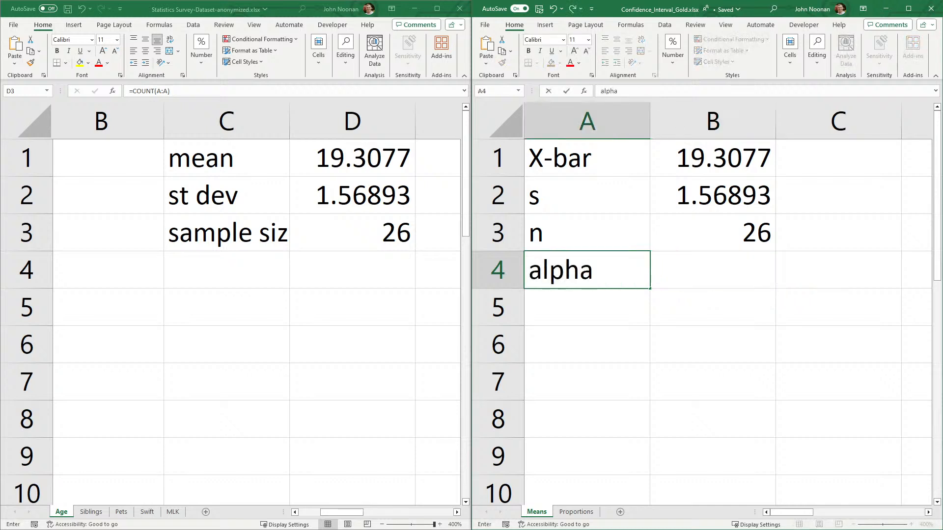
{"action": "key", "text": "Tab"}
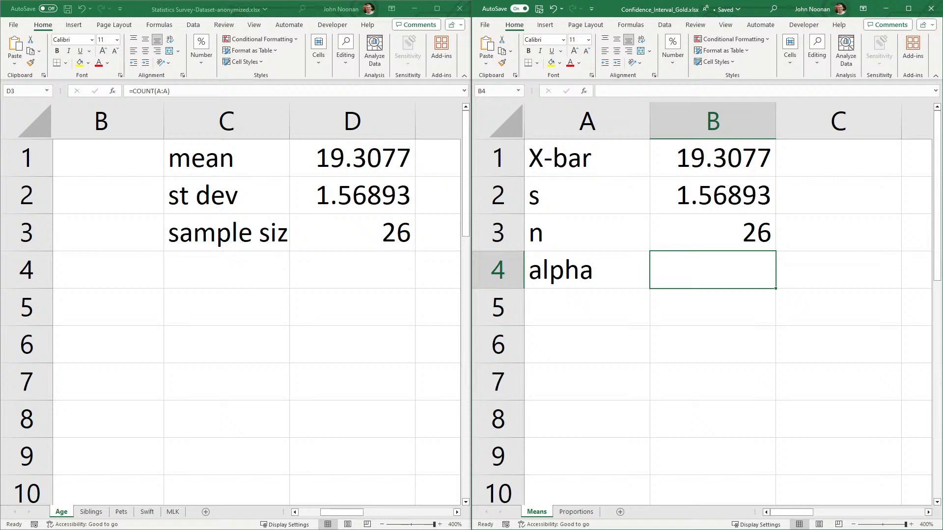
{"action": "type", "text": "0."}
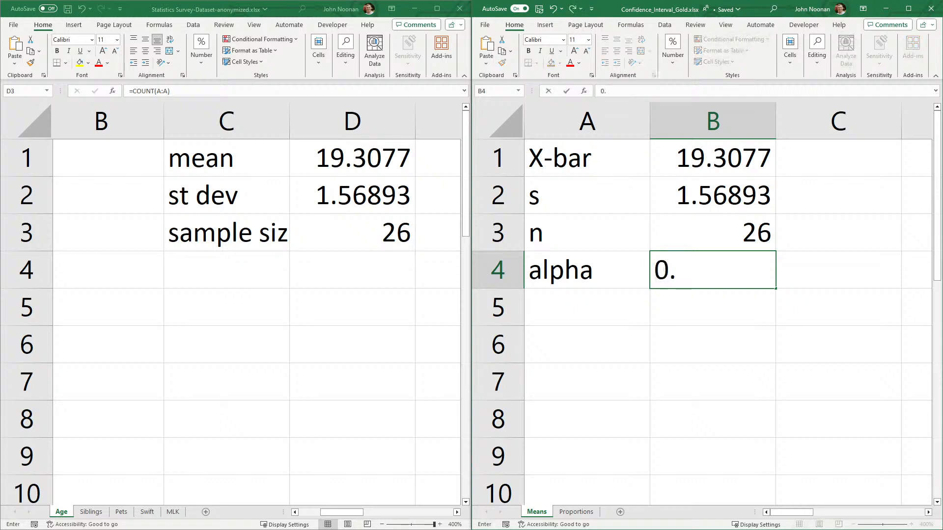
{"action": "type", "text": "05"}
{"action": "key", "text": "Return"}
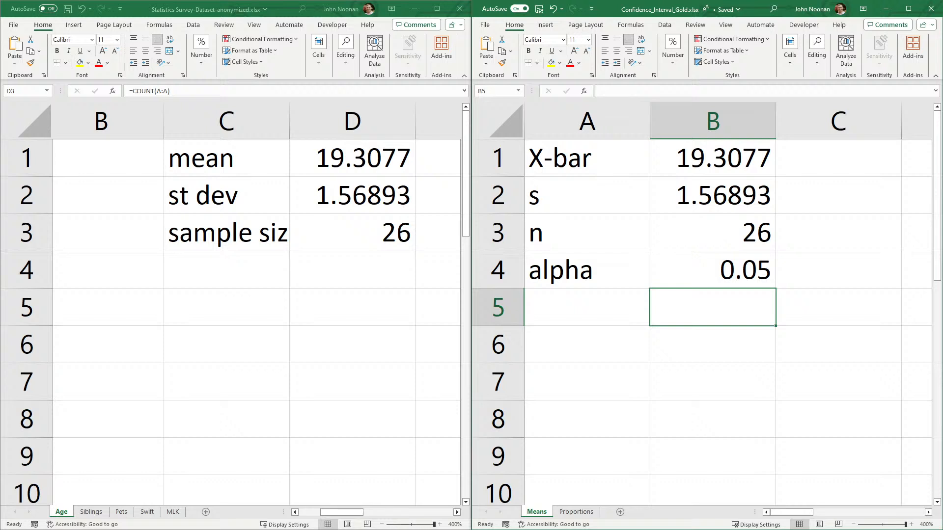
Calculate the margin of error in B5 with =CONFIDENCE.T(B4,B2,B3) and check the cells the formula refers to
{"action": "key", "text": "Down"}
{"action": "key", "text": "Left"}
{"action": "key", "text": "Up"}
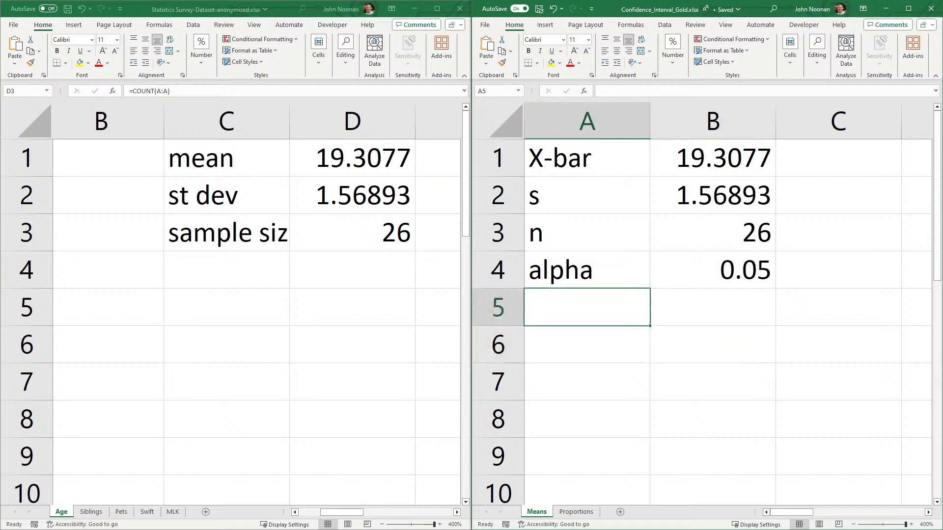
{"action": "key", "text": "Right"}
{"action": "type", "text": "=c"}
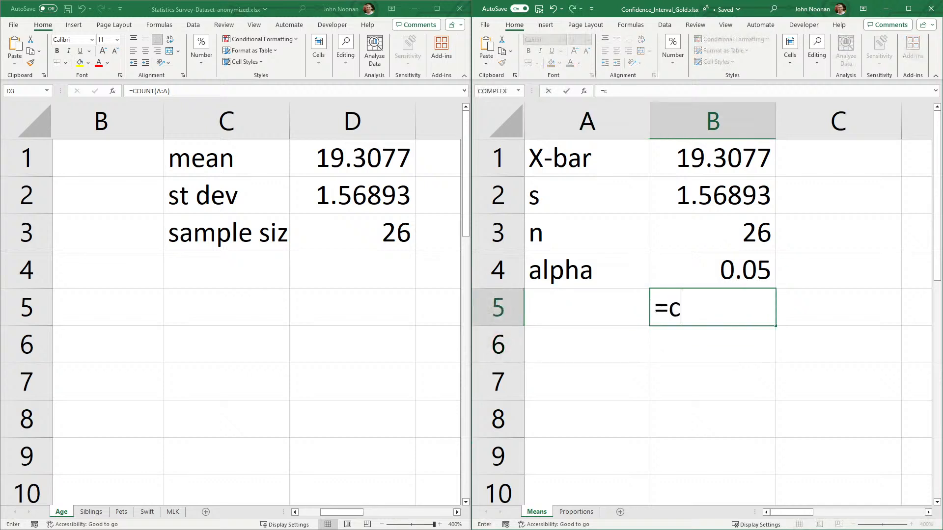
{"action": "type", "text": "onfidence.t("}
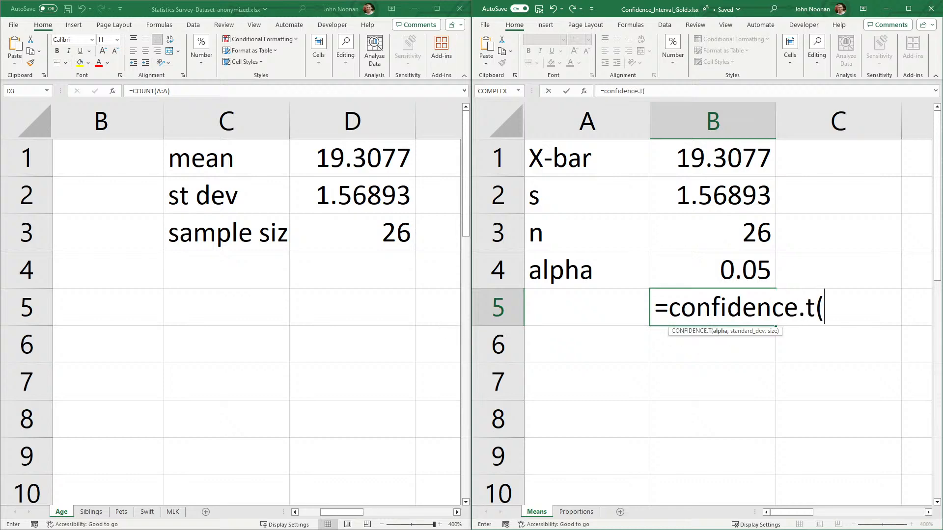
{"action": "key", "text": "Up"}
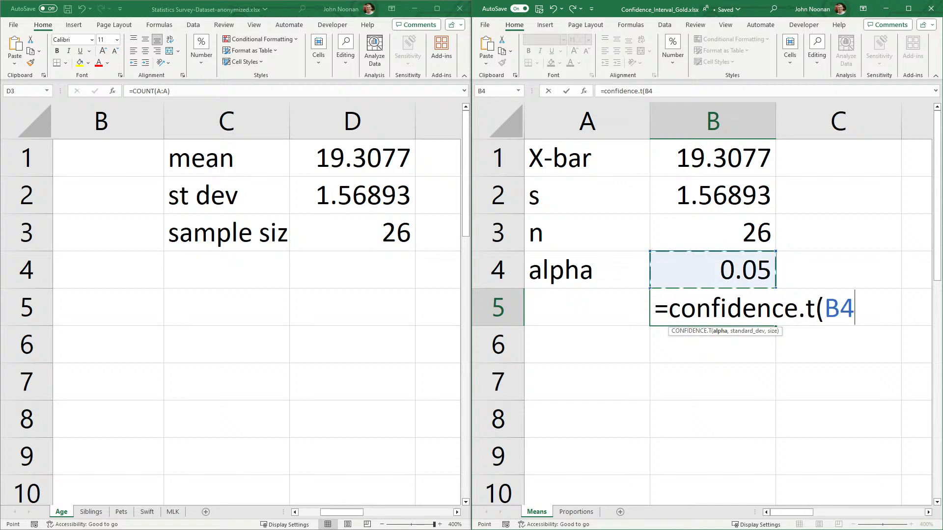
{"action": "type", "text": ","}
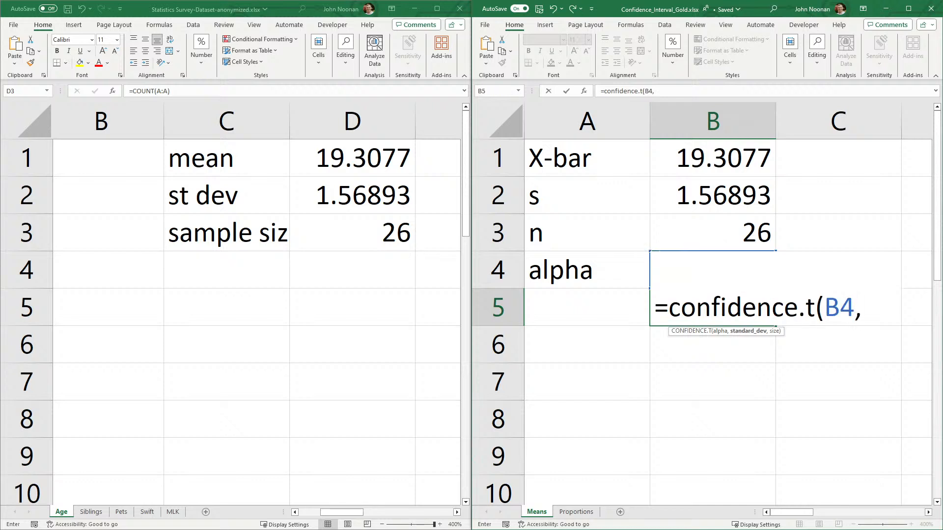
{"action": "key", "text": "Up"}
{"action": "key", "text": "Up"}
{"action": "key", "text": "Up"}
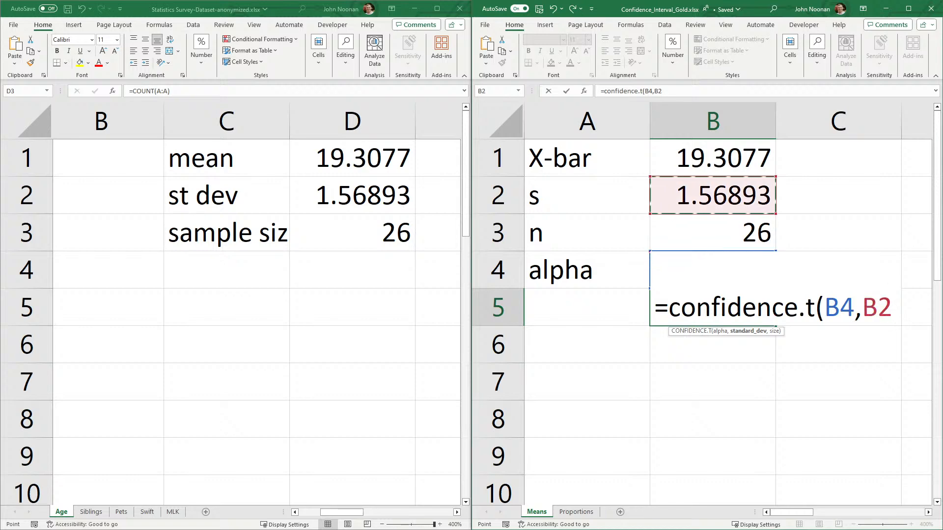
{"action": "type", "text": ","}
{"action": "key", "text": "Left"}
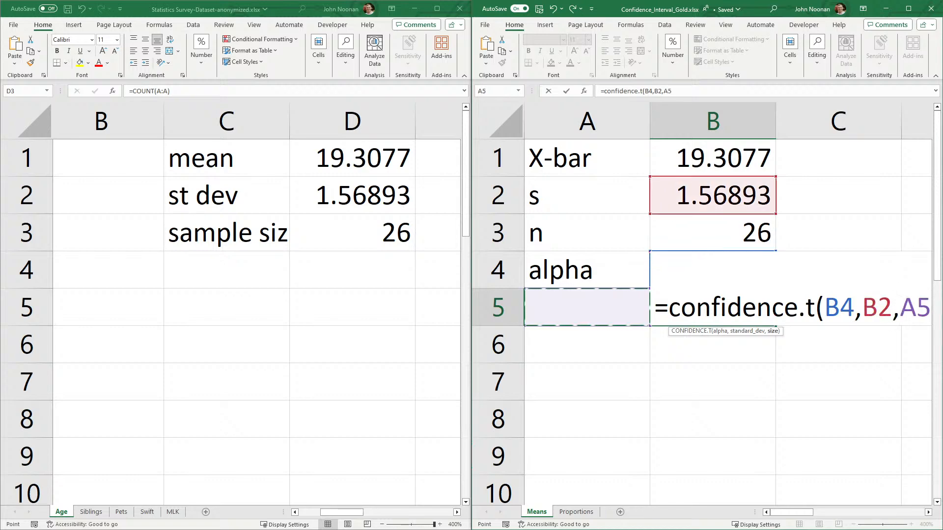
{"action": "key", "text": "Up"}
{"action": "key", "text": "Right"}
{"action": "key", "text": "Up"}
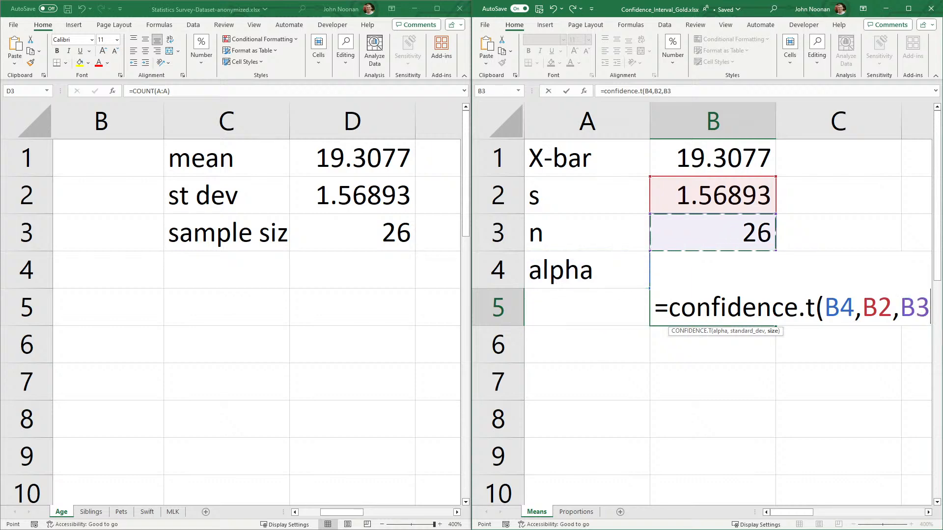
{"action": "type", "text": ")"}
{"action": "key", "text": "Return"}
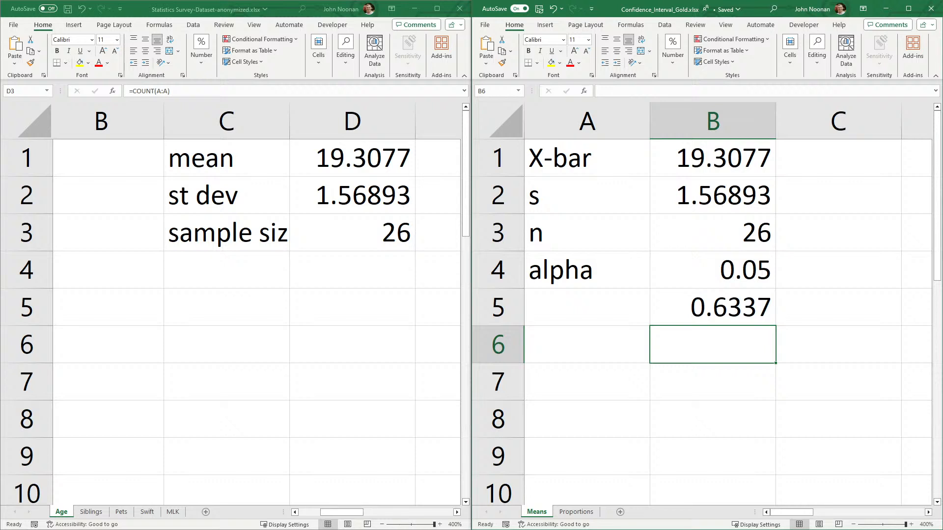
{"action": "key", "text": "Up"}
{"action": "key", "text": "F2"}
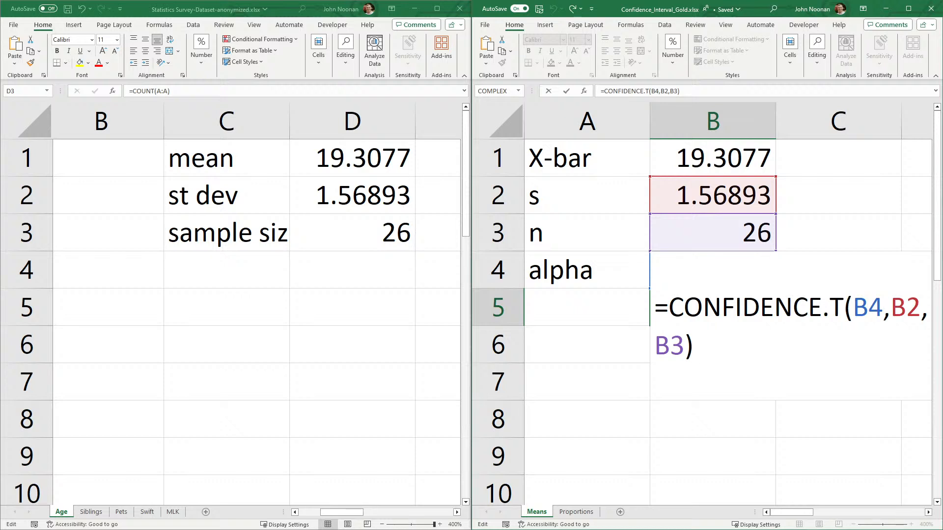
{"action": "key", "text": "Return"}
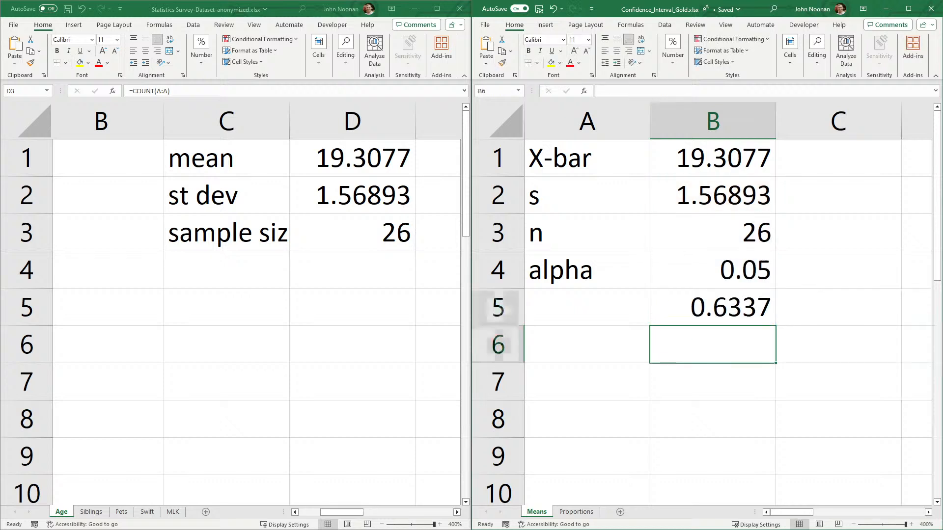
Label the margin of error by entering M.O.E. in A5
{"action": "key", "text": "Up"}
{"action": "key", "text": "Left"}
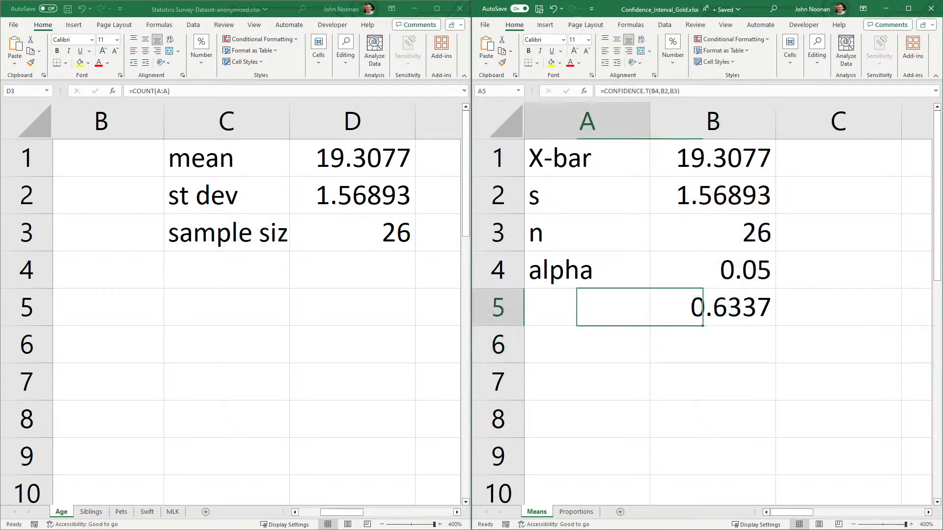
{"action": "type", "text": "M.O.E."}
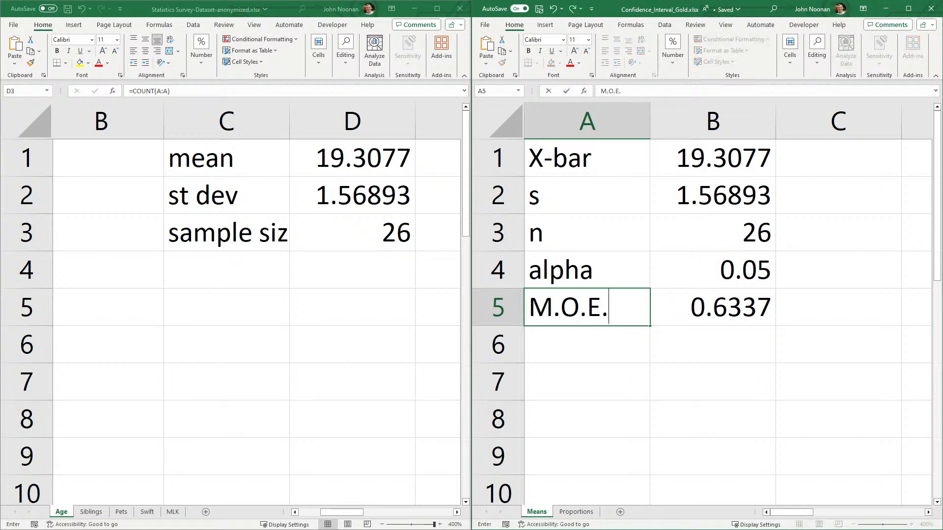
{"action": "key", "text": "Right"}
{"action": "key", "text": "Down"}
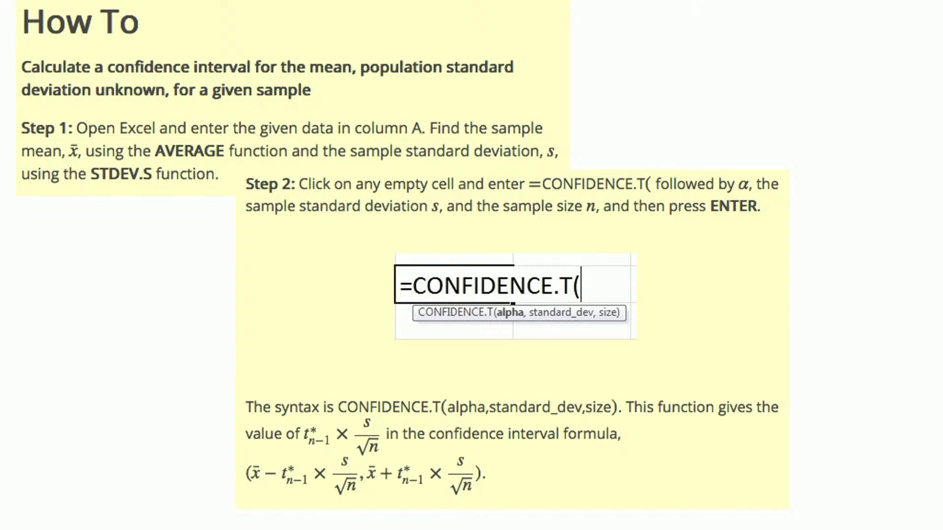
Return to the Confidence_Interval_Gold workbook and enter the labels L.C.L in A6 and U.C.L. in A7 of the Means sheet
{"action": "key", "text": "alt+Tab"}
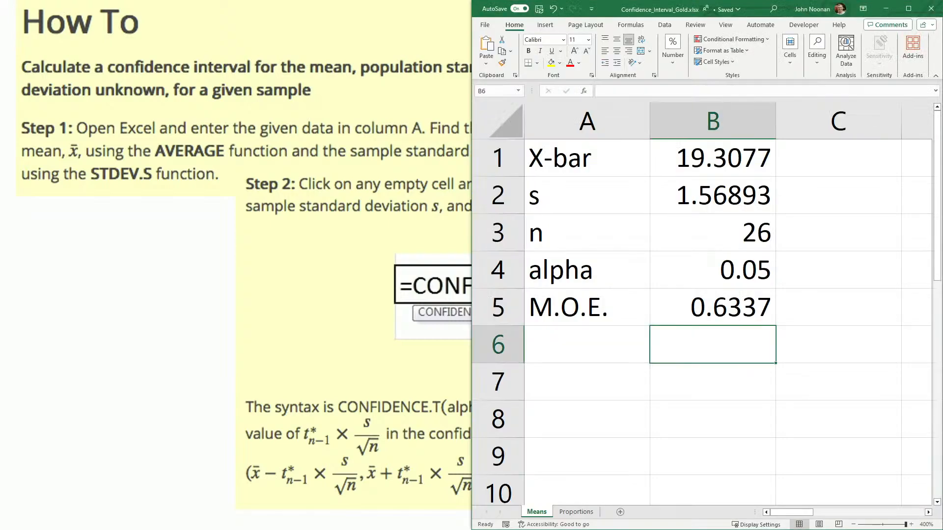
{"action": "left_click", "coordinate": [587, 345]}
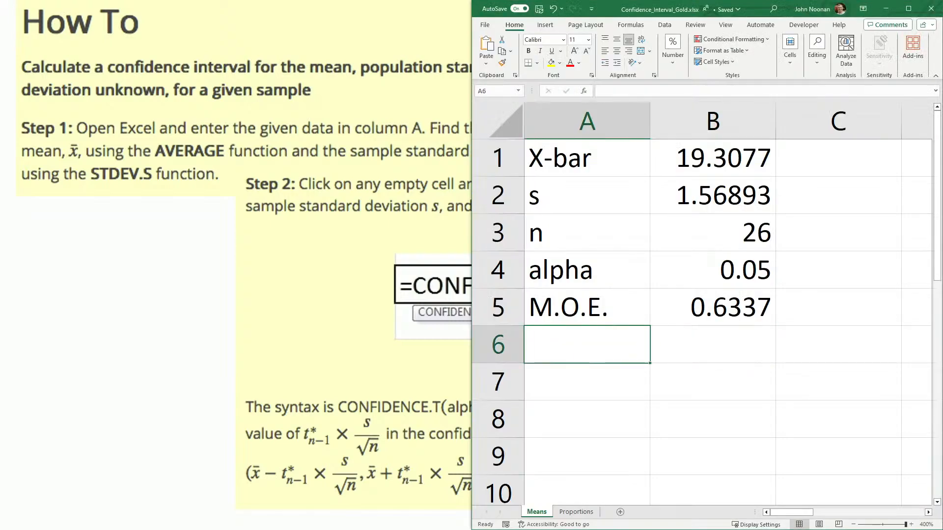
{"action": "type", "text": "L.C"}
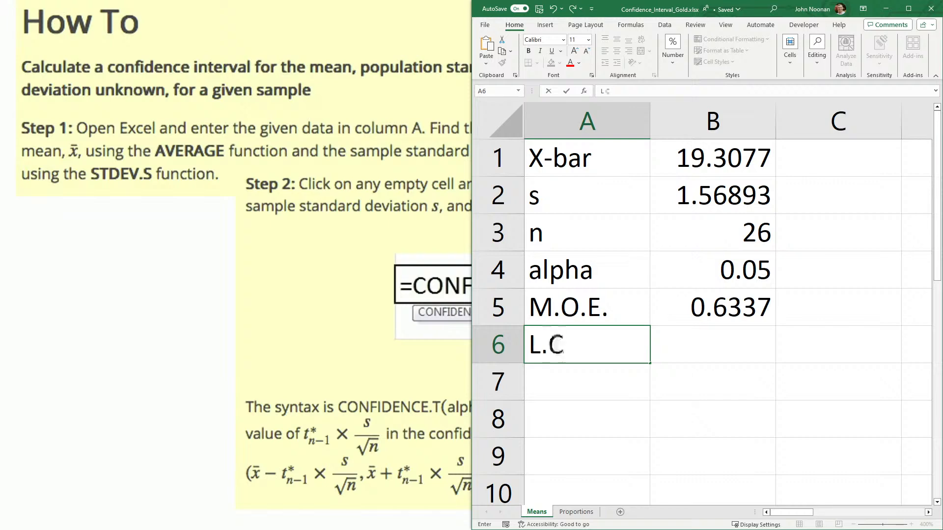
{"action": "type", "text": ".L"}
{"action": "key", "text": "Return"}
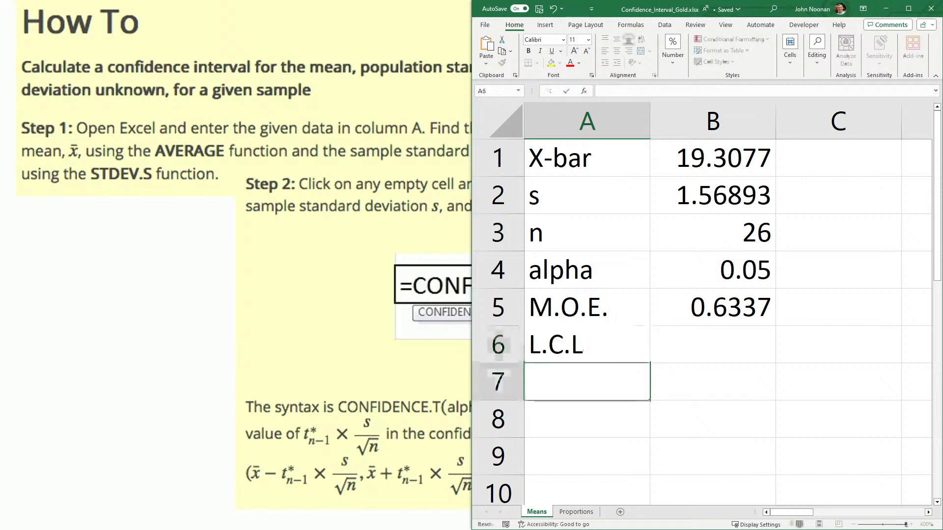
{"action": "type", "text": "U.C"}
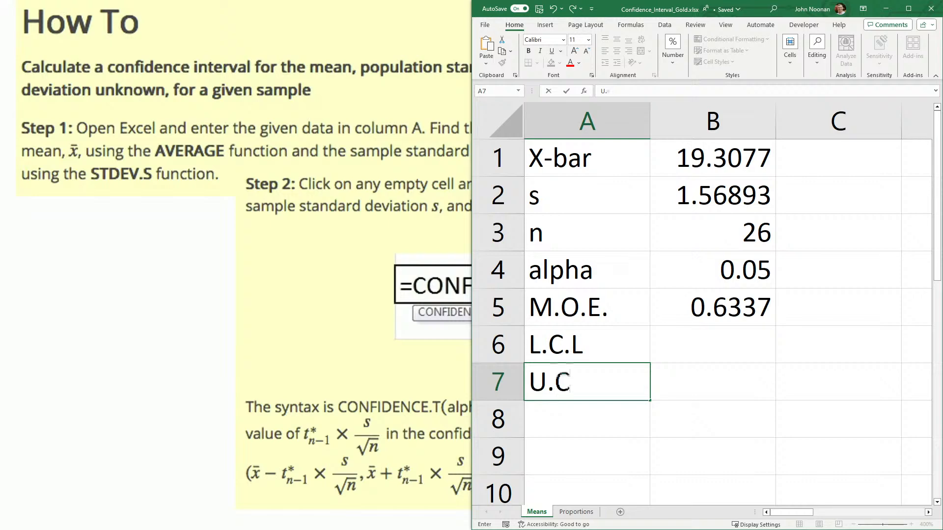
{"action": "type", "text": ".L."}
{"action": "key", "text": "Up"}
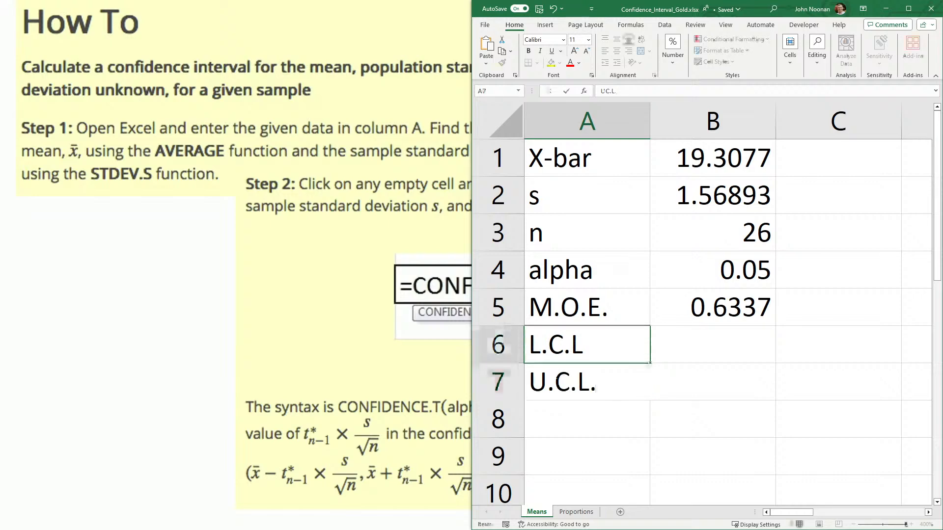
Add the explanatory note "lower confidence limit" in C6 beside the L.C.L row
{"action": "key", "text": "Right"}
{"action": "key", "text": "Right"}
{"action": "type", "text": "low"}
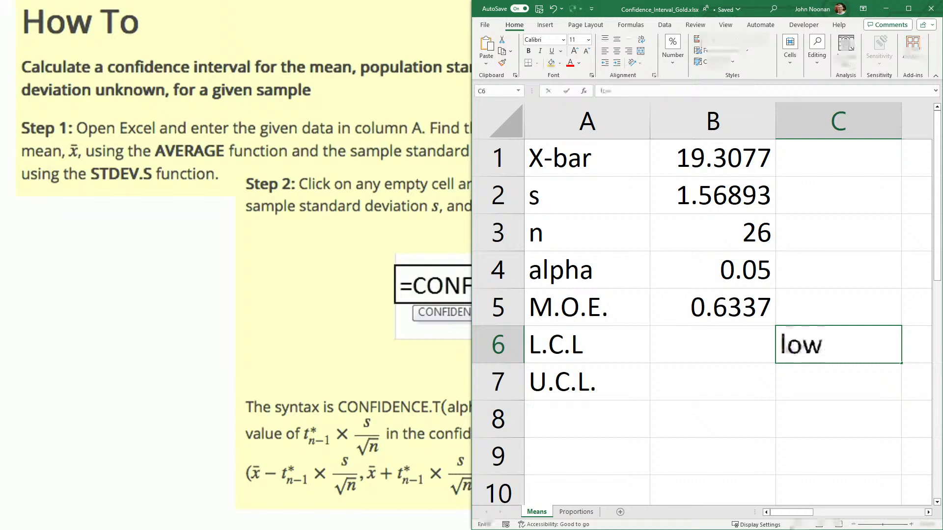
{"action": "type", "text": "er con"}
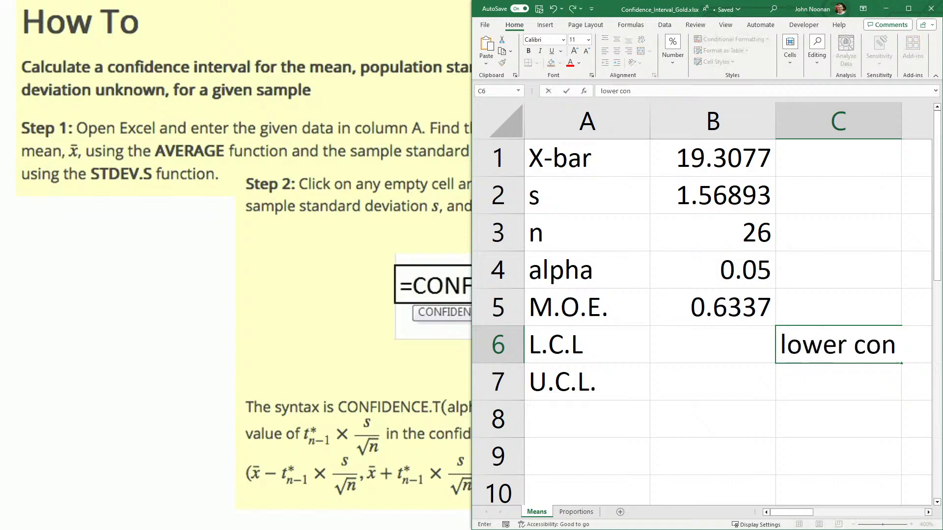
{"action": "type", "text": "fide"}
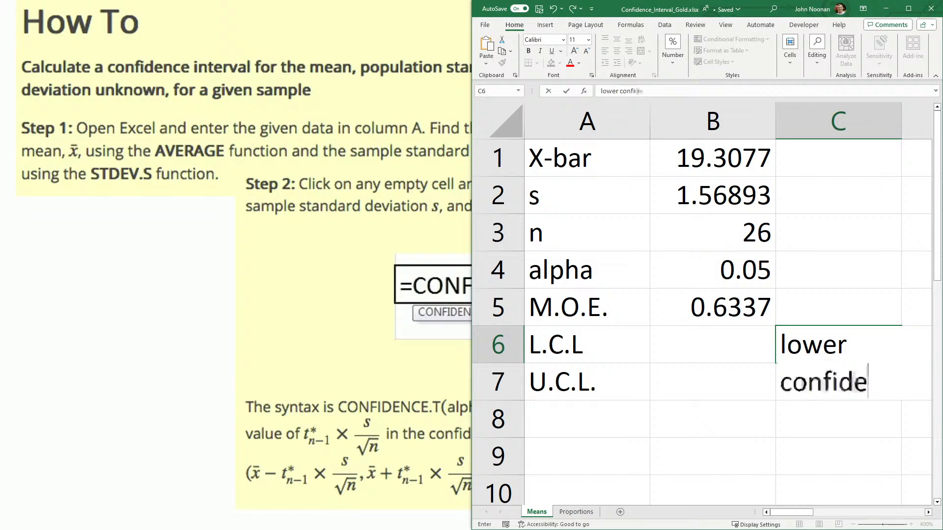
{"action": "type", "text": "nce limit"}
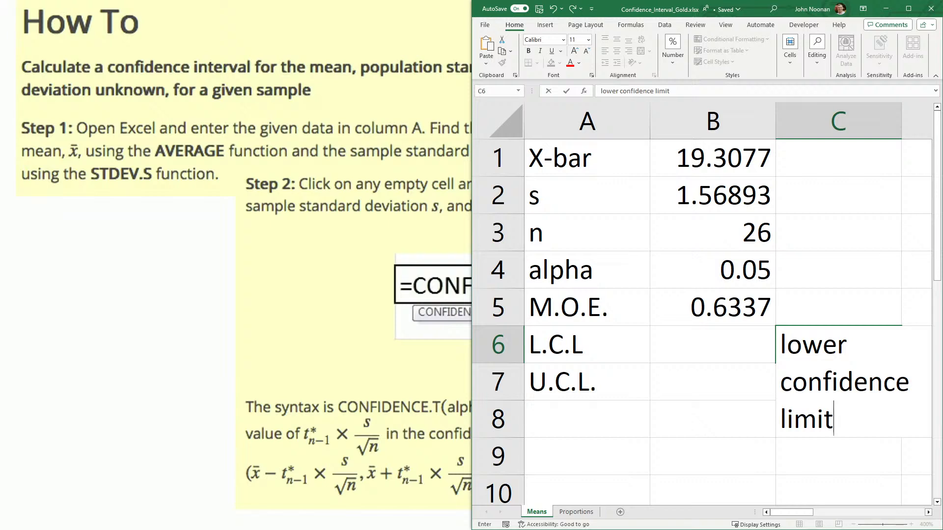
{"action": "key", "text": "Return"}
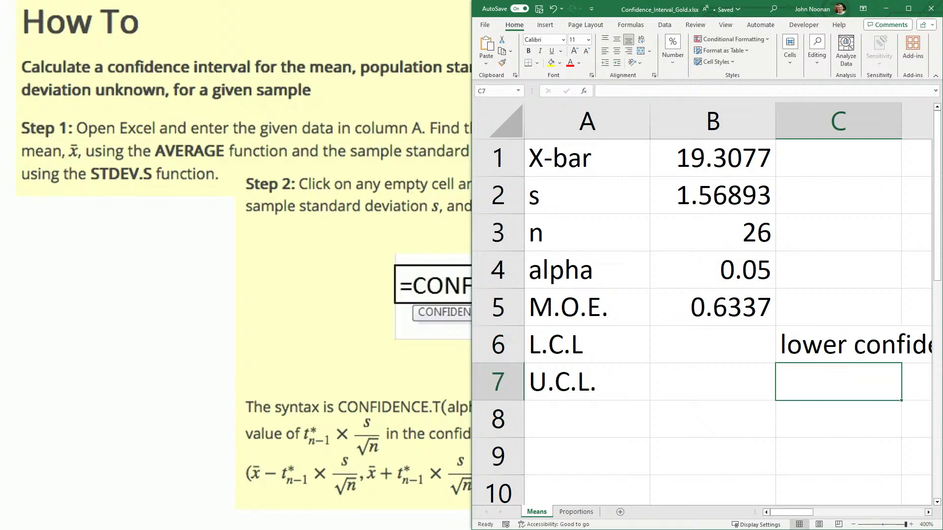
Calculate the lower confidence limit in B6 with =B1-B5
{"action": "key", "text": "Up"}
{"action": "key", "text": "Left"}
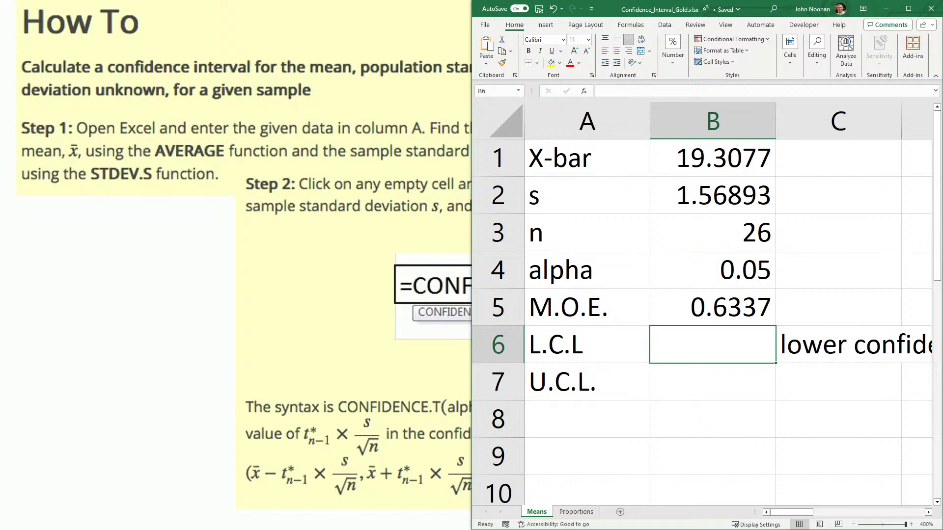
{"action": "type", "text": "="}
{"action": "key", "text": "Up"}
{"action": "key", "text": "Up"}
{"action": "key", "text": "Up"}
{"action": "key", "text": "Up"}
{"action": "key", "text": "Up"}
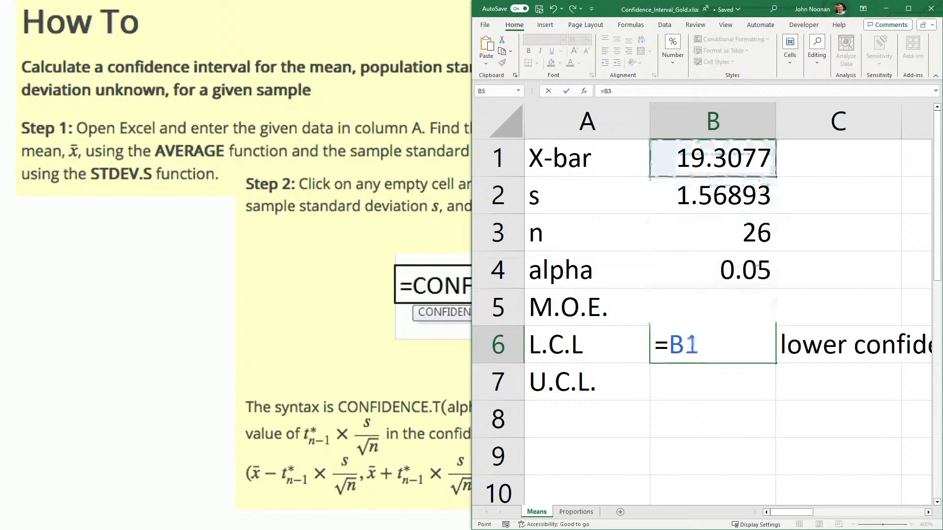
{"action": "type", "text": "-"}
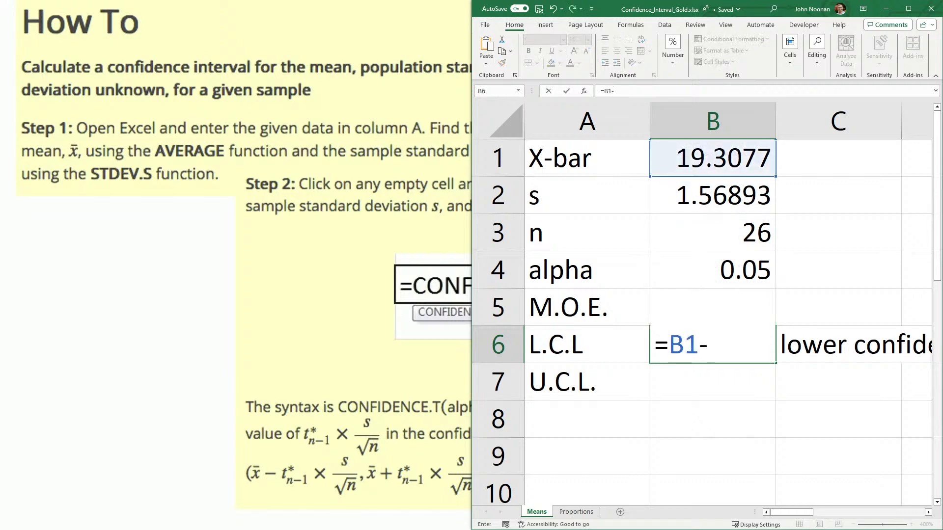
{"action": "key", "text": "Up"}
{"action": "key", "text": "Return"}
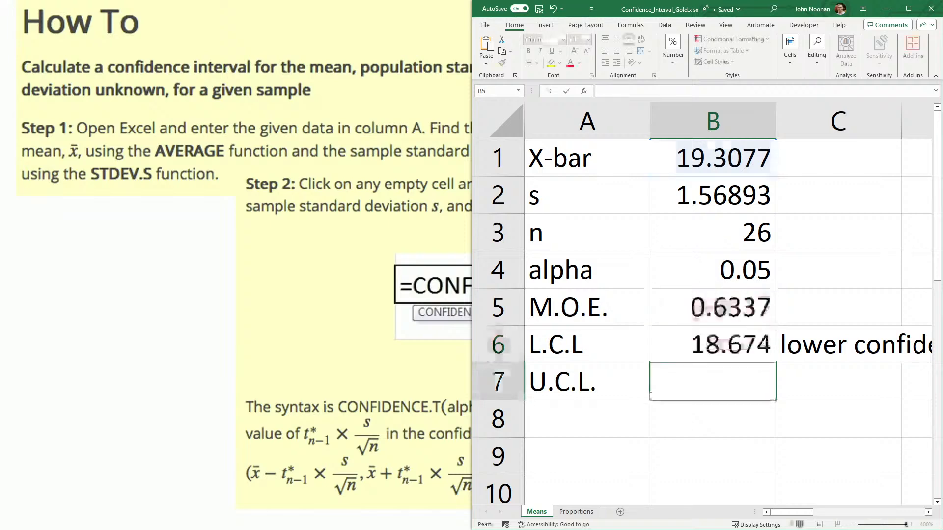
Calculate the upper confidence limit in B7 with =B1+B5
{"action": "type", "text": "="}
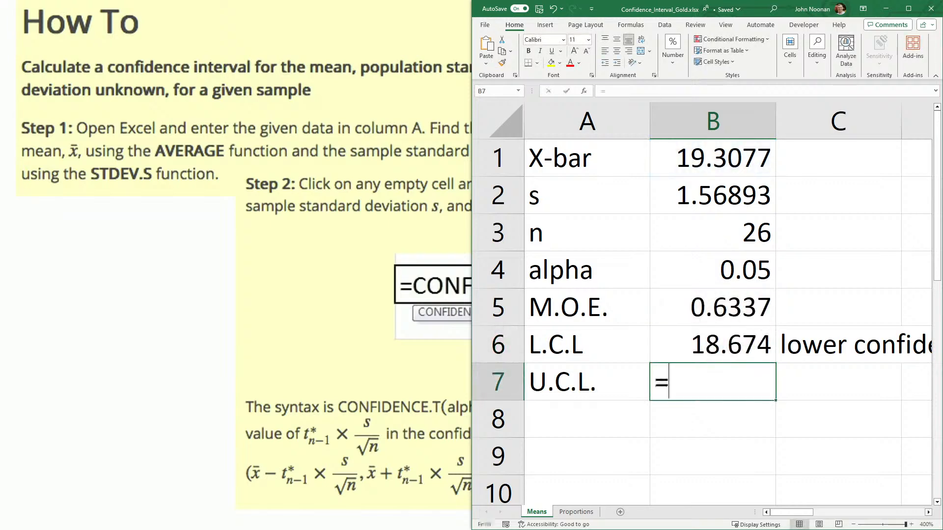
{"action": "key", "text": "Up"}
{"action": "key", "text": "Up"}
{"action": "key", "text": "Up"}
{"action": "key", "text": "Up"}
{"action": "key", "text": "Up"}
{"action": "key", "text": "Up"}
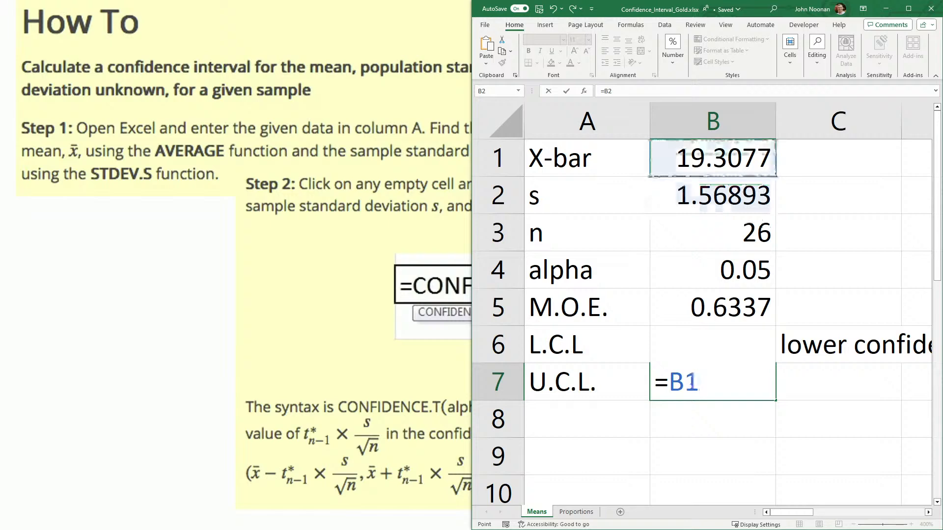
{"action": "type", "text": "+"}
{"action": "key", "text": "Up"}
{"action": "key", "text": "Up"}
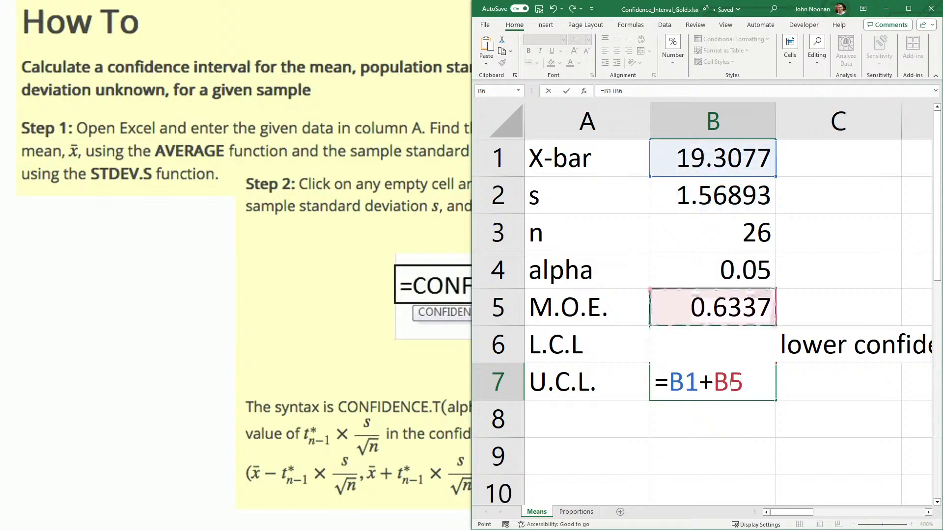
{"action": "key", "text": "Return"}
Review the cells referenced by the lower limit formula in B6, along with the input values above it in column B
{"action": "key", "text": "Up"}
{"action": "key", "text": "Up"}
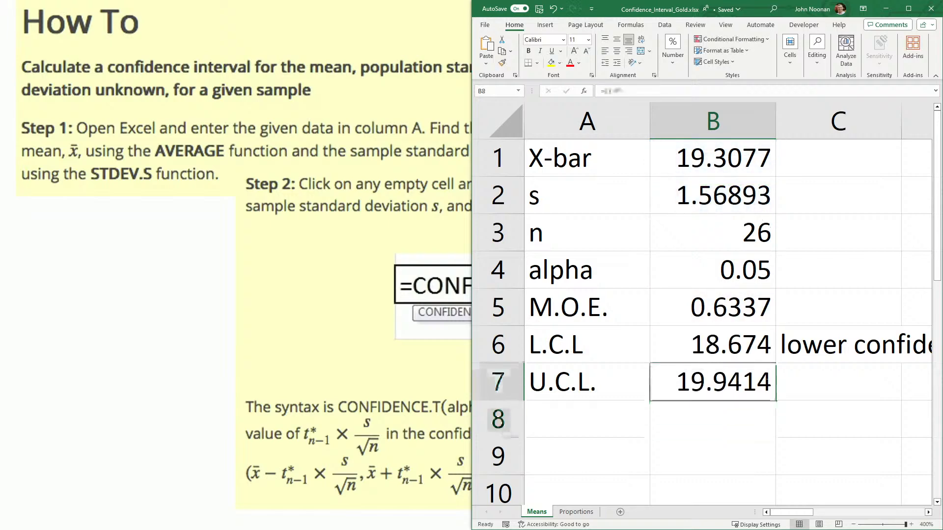
{"action": "key", "text": "F2"}
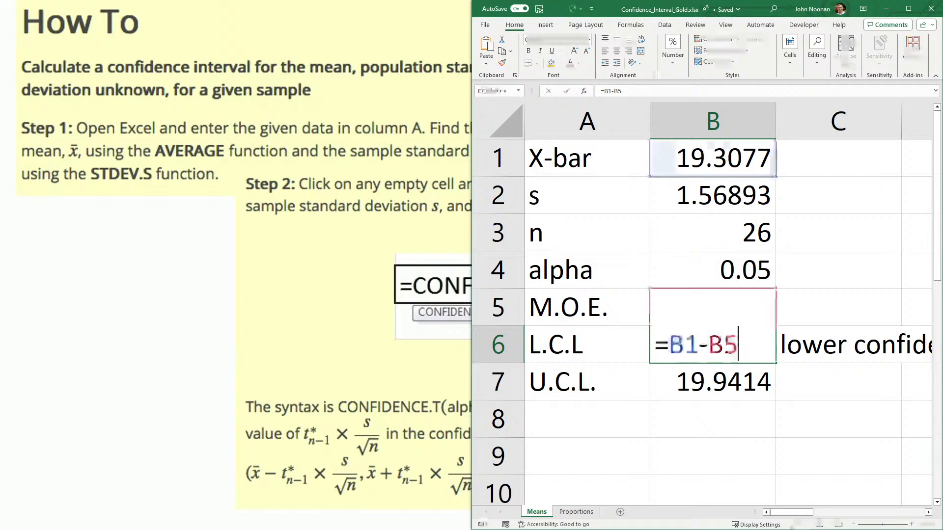
{"action": "key", "text": "Return"}
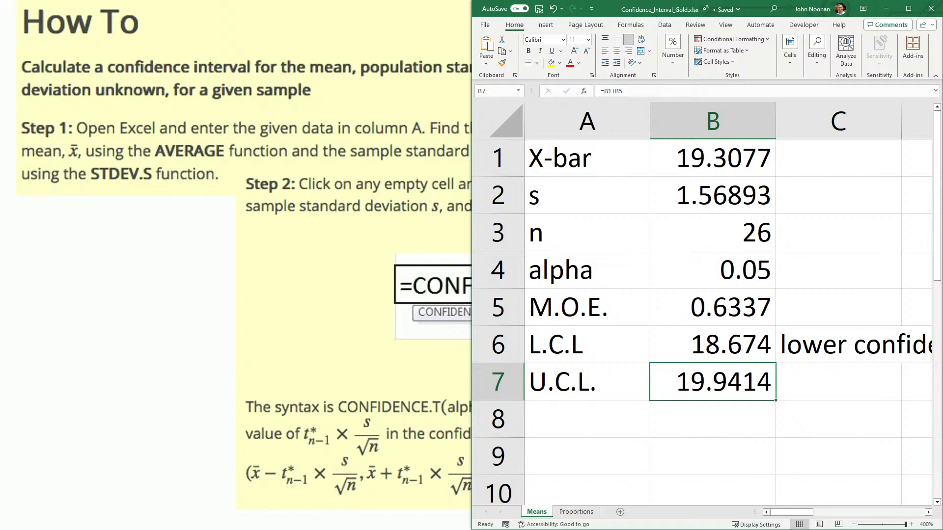
{"action": "key", "text": "Up"}
{"action": "key", "text": "Up"}
{"action": "key", "text": "Up"}
{"action": "key", "text": "Up"}
{"action": "key", "text": "Up"}
{"action": "key", "text": "Up"}
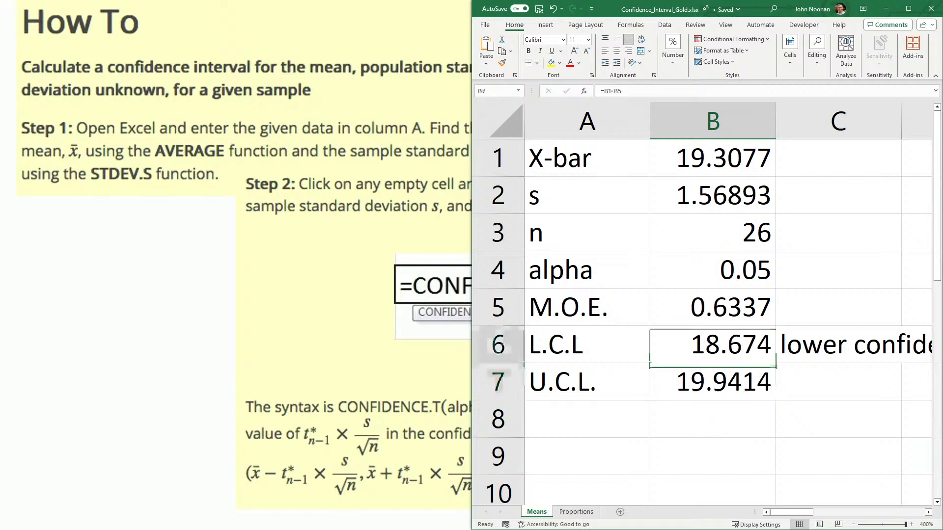
{"action": "key", "text": "Down"}
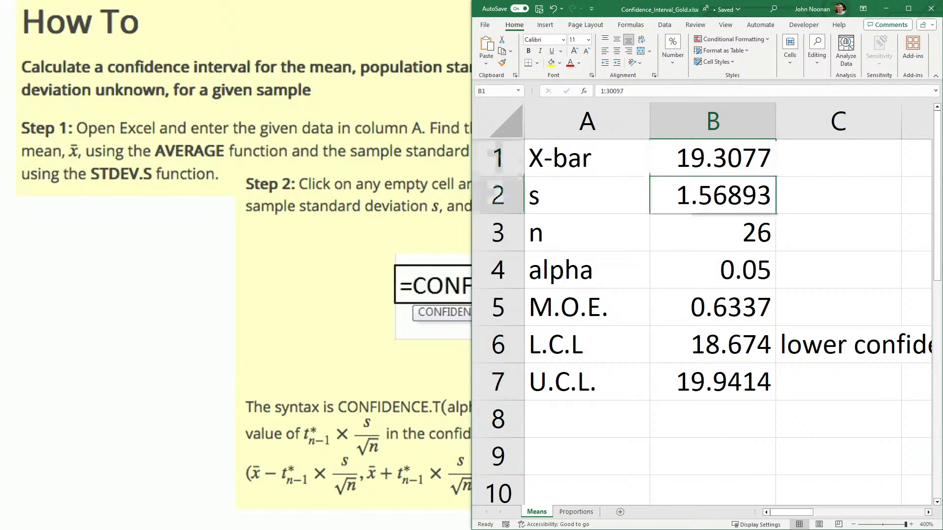
Switch to the Statistics Survey-Dataset workbook and examine the standard deviation formula in D2 of the Age sheet
{"action": "key", "text": "alt+Tab"}
{"action": "key", "text": "alt+Tab"}
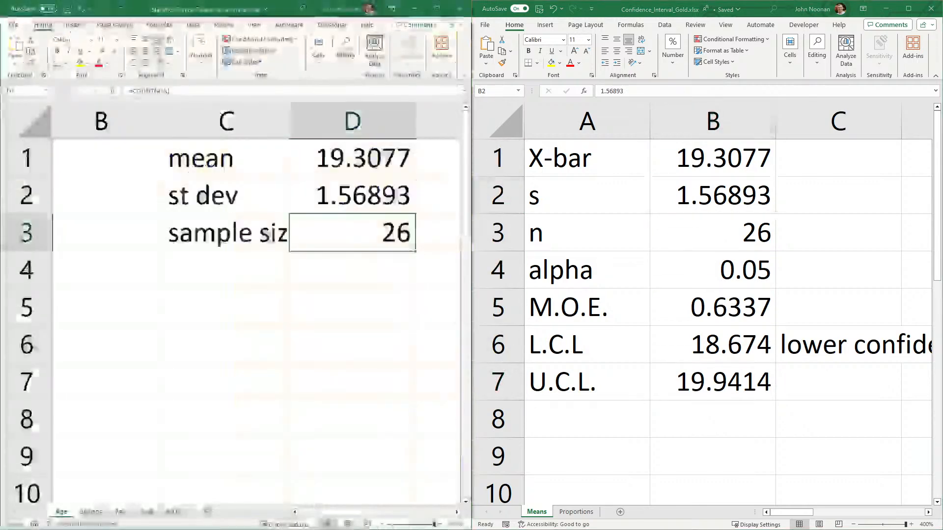
{"action": "key", "text": "Up"}
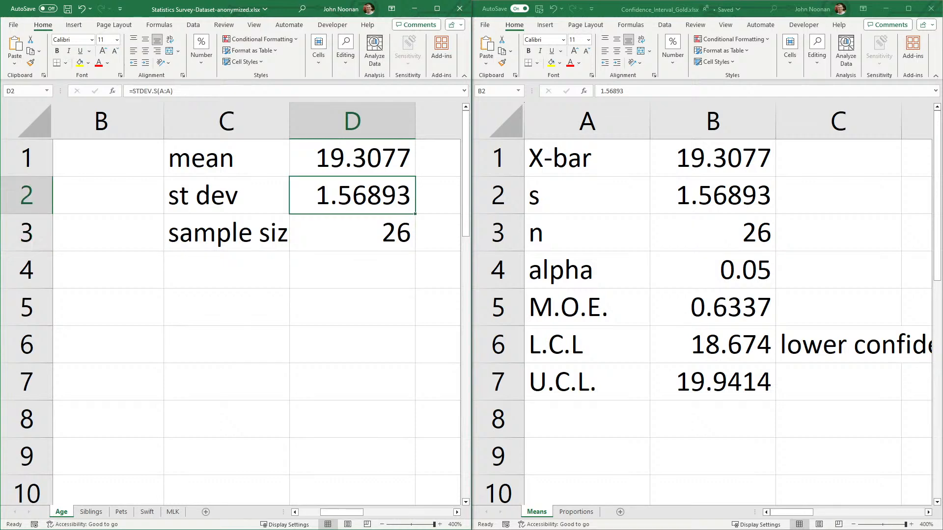
{"action": "key", "text": "F2"}
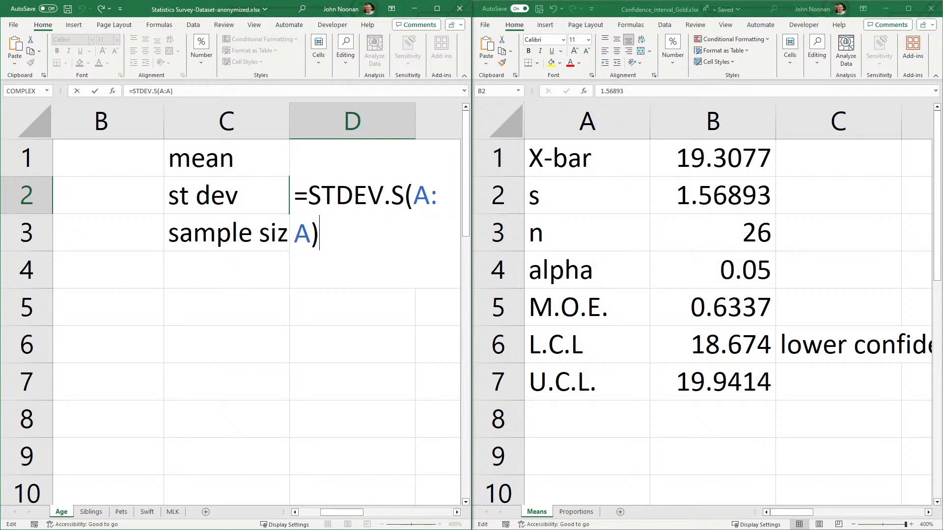
{"action": "key", "text": "Return"}
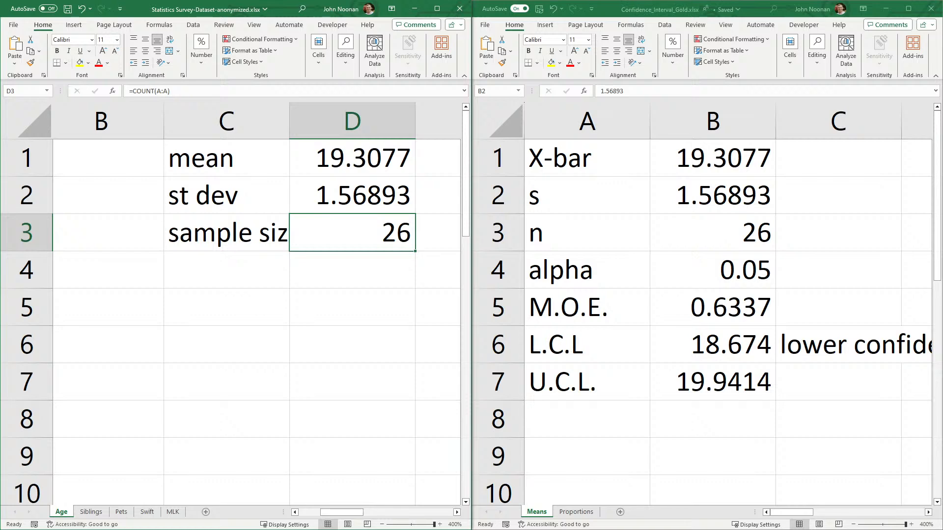
Maximize the Statistics Survey-Dataset window and bring the Confidence_Interval_Gold workbook back in front of it
{"action": "key", "text": "alt+Tab"}
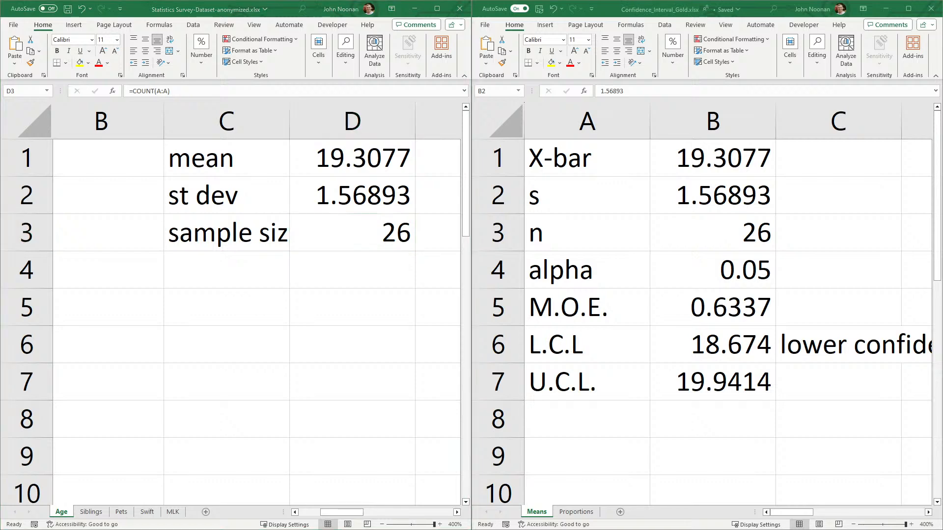
{"action": "left_click", "coordinate": [437, 9]}
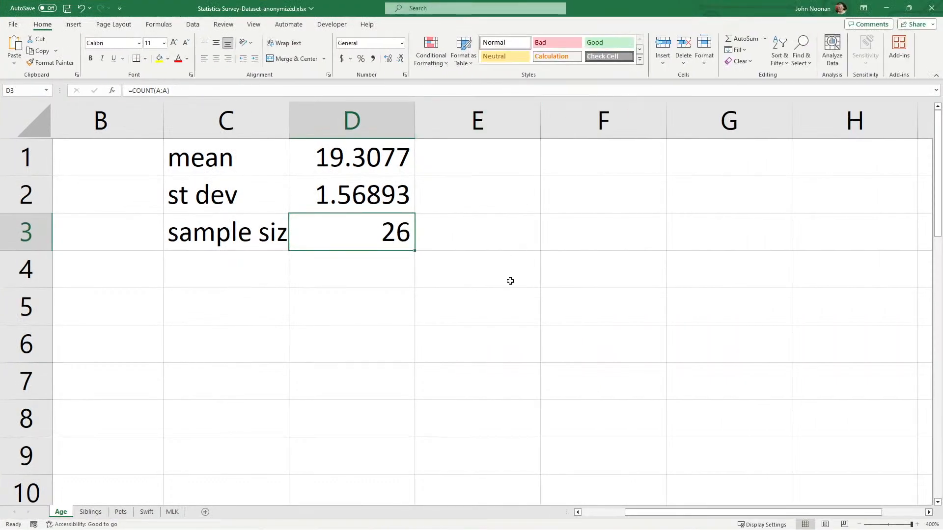
{"action": "key", "text": "alt+Tab"}
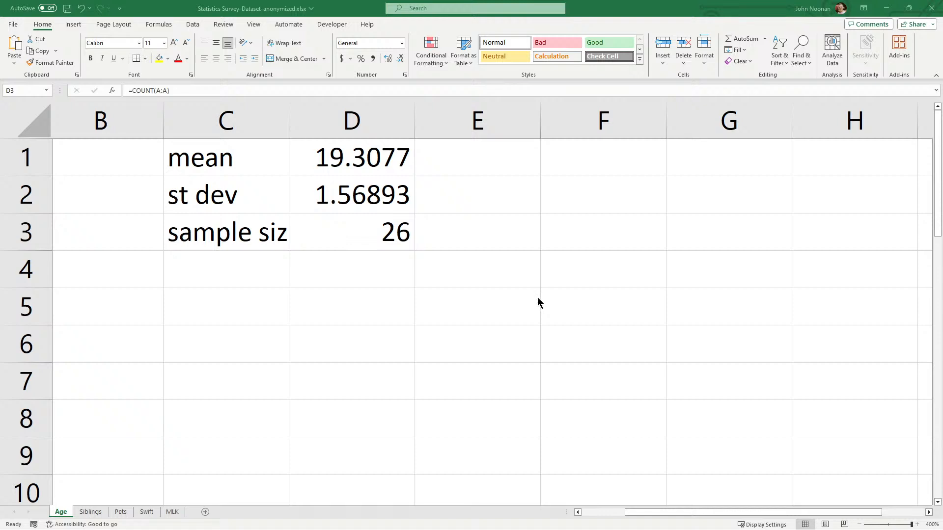
{"action": "key", "text": "alt+Tab"}
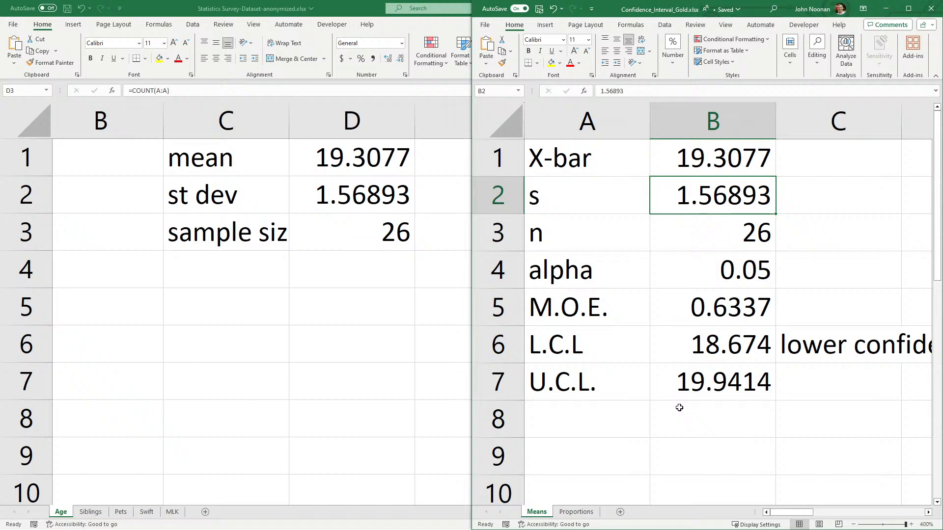
Copy the confidence interval table A1:B7 from the Means sheet into the survey workbook's Age sheet, starting at C5
{"action": "left_click", "coordinate": [696, 389]}
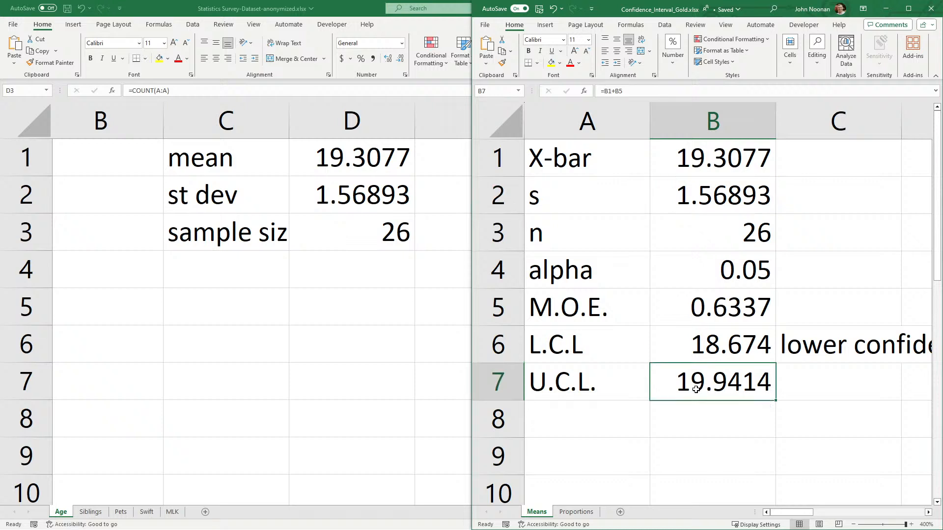
{"action": "left_click", "coordinate": [591, 165], "text": "shift"}
{"action": "key", "text": "ctrl+c"}
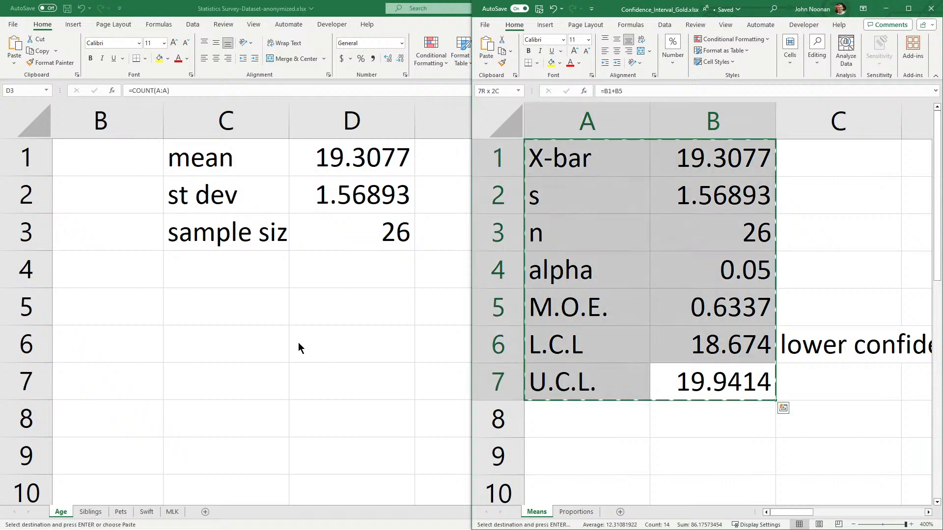
{"action": "left_click", "coordinate": [212, 311]}
{"action": "left_click", "coordinate": [216, 308]}
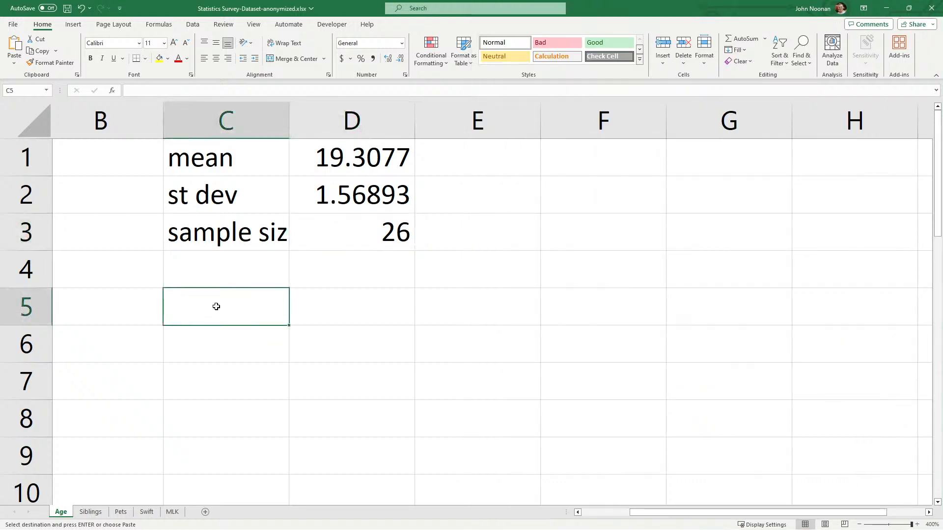
{"action": "key", "text": "ctrl+v"}
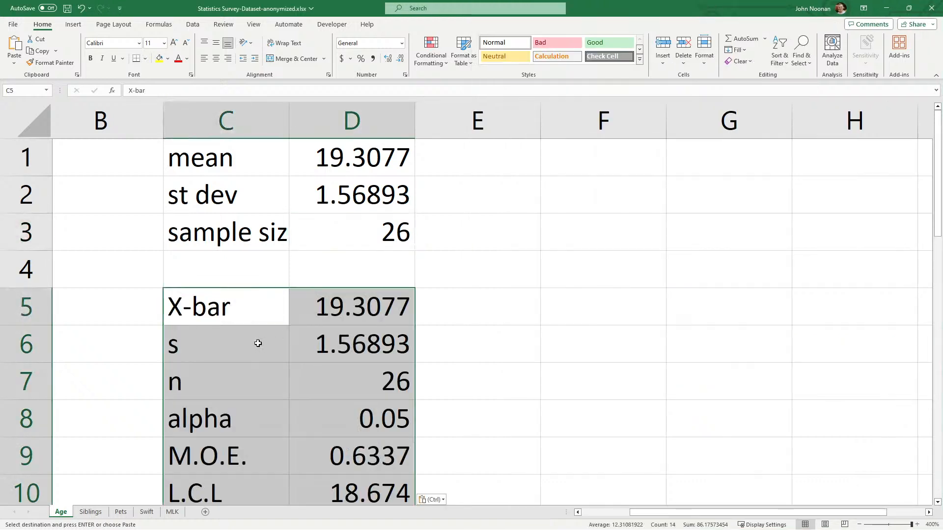
Enter in C13 the statement "I am 95% confident that the true mean age of MVNU students is between 18.67 and 19.94."
{"action": "scroll", "coordinate": [257, 344], "scroll_direction": "down", "scroll_amount": 2}
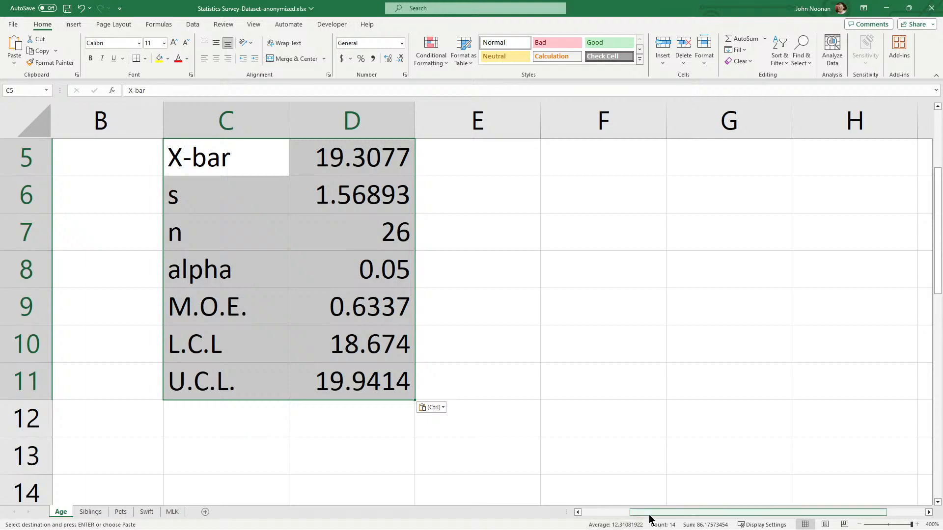
{"action": "left_click_drag", "start_coordinate": [653, 517], "coordinate": [606, 514]}
{"action": "scroll", "coordinate": [445, 388], "scroll_direction": "up", "scroll_amount": 1}
{"action": "scroll", "coordinate": [445, 388], "scroll_direction": "up", "scroll_amount": 1}
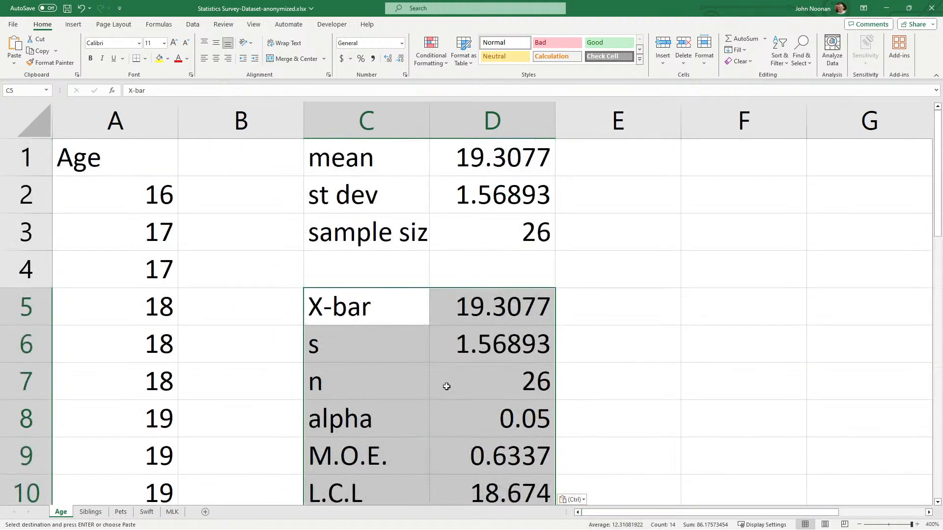
{"action": "scroll", "coordinate": [447, 386], "scroll_direction": "down", "scroll_amount": 2}
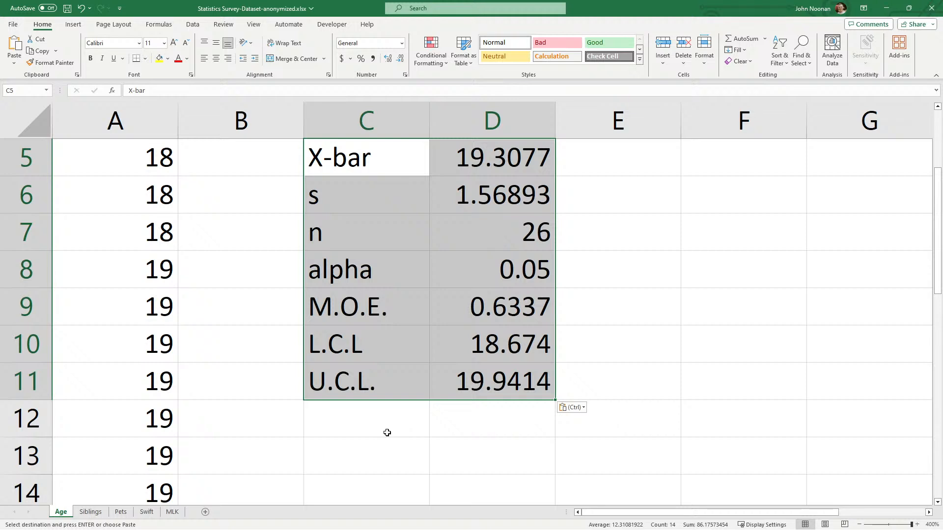
{"action": "left_click", "coordinate": [370, 467]}
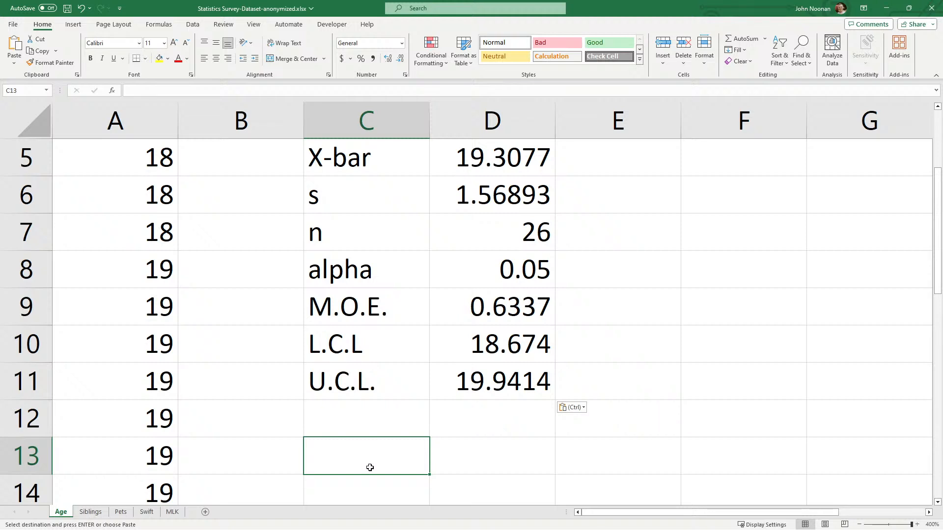
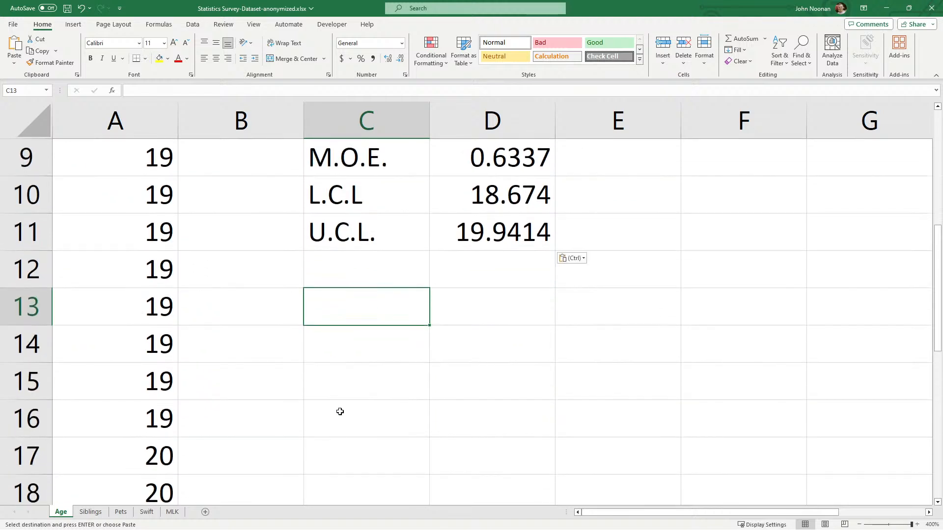
{"action": "type", "text": "I a"}
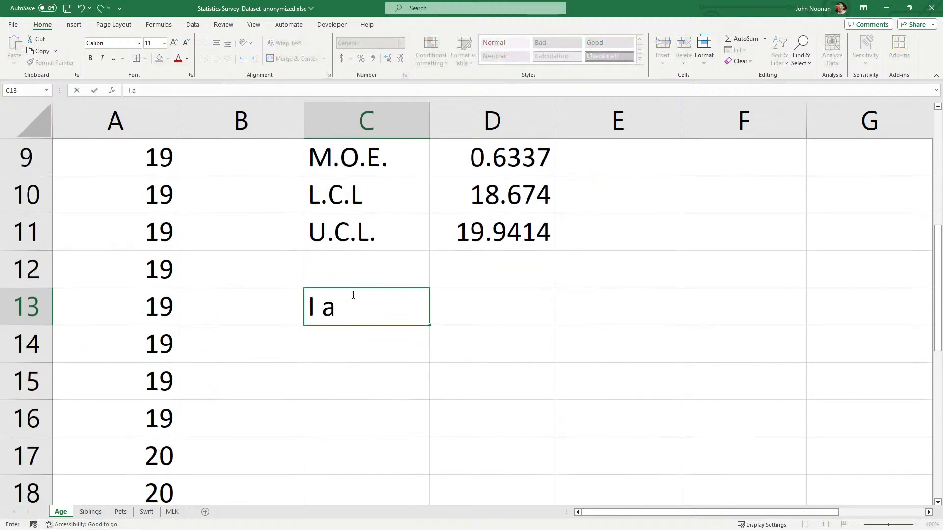
{"action": "type", "text": "m 95% "}
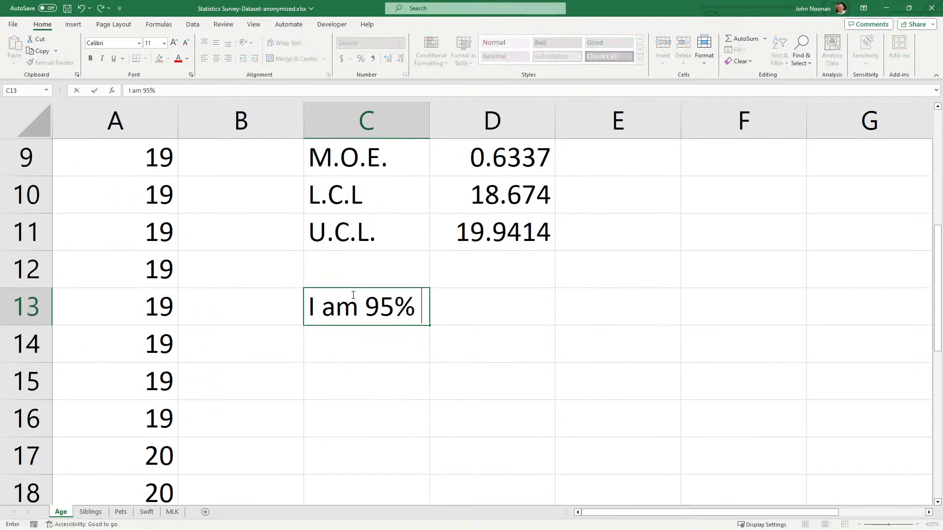
{"action": "type", "text": "confident"}
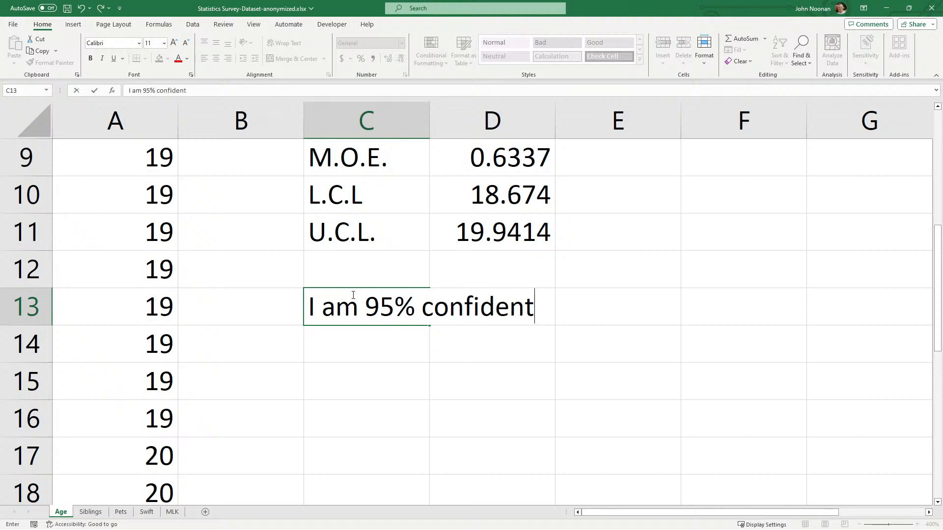
{"action": "type", "text": " that the true mean"}
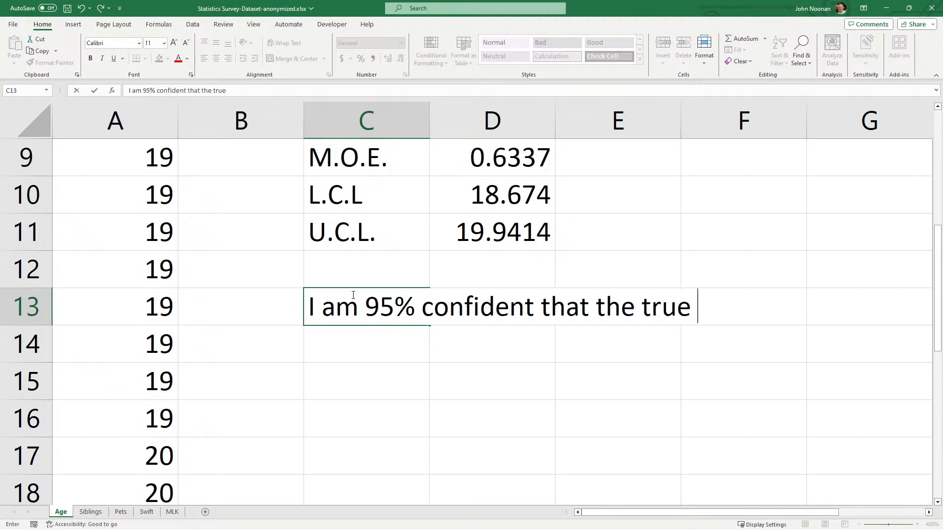
{"action": "key", "text": "BackSpace"}
{"action": "key", "text": "BackSpace"}
{"action": "key", "text": "BackSpace"}
{"action": "key", "text": "BackSpace"}
{"action": "key", "text": "BackSpace"}
{"action": "type", "text": "mean"}
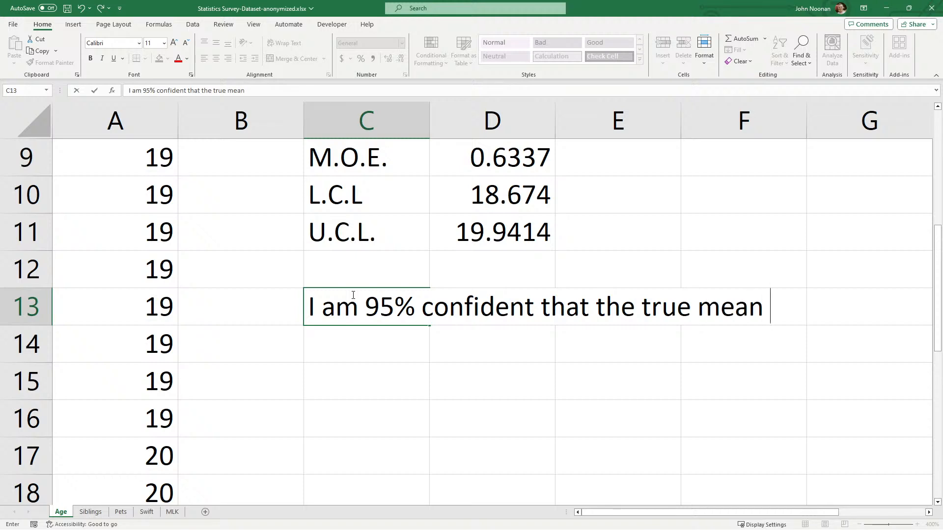
{"action": "type", "text": " age of M"}
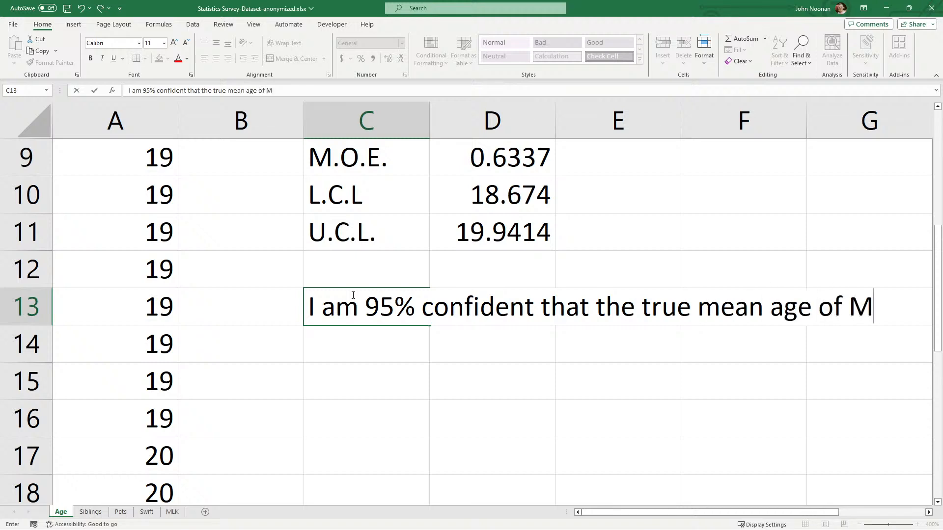
{"action": "type", "text": "VNU studenst"}
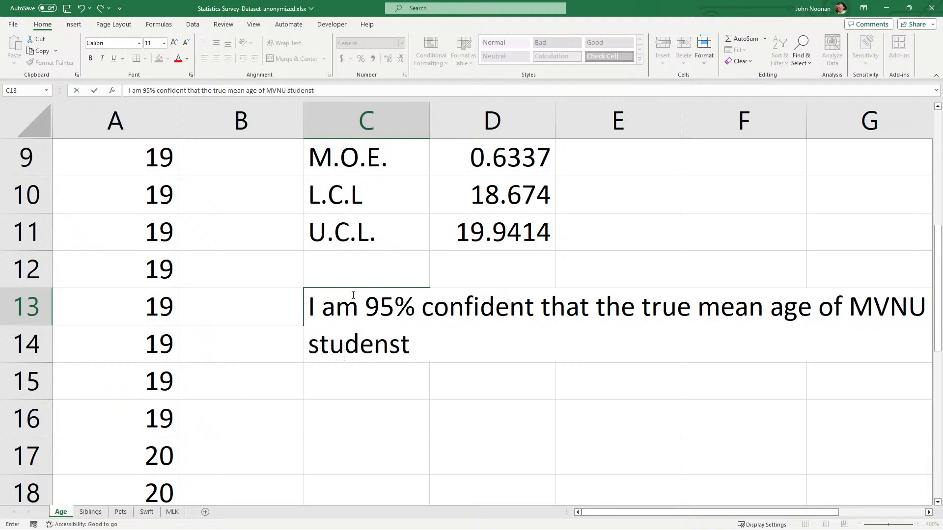
{"action": "key", "text": "BackSpace"}
{"action": "key", "text": "BackSpace"}
{"action": "type", "text": "ts is betw"}
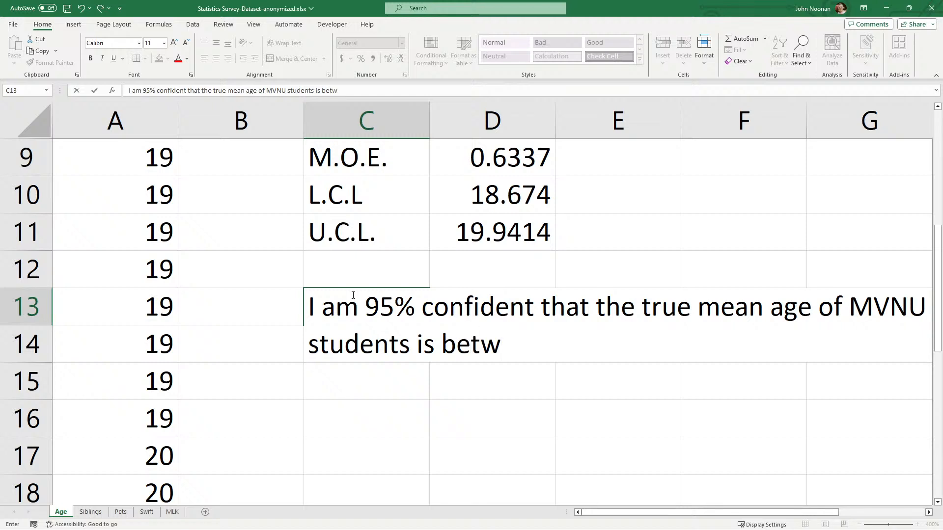
{"action": "type", "text": "een 18."}
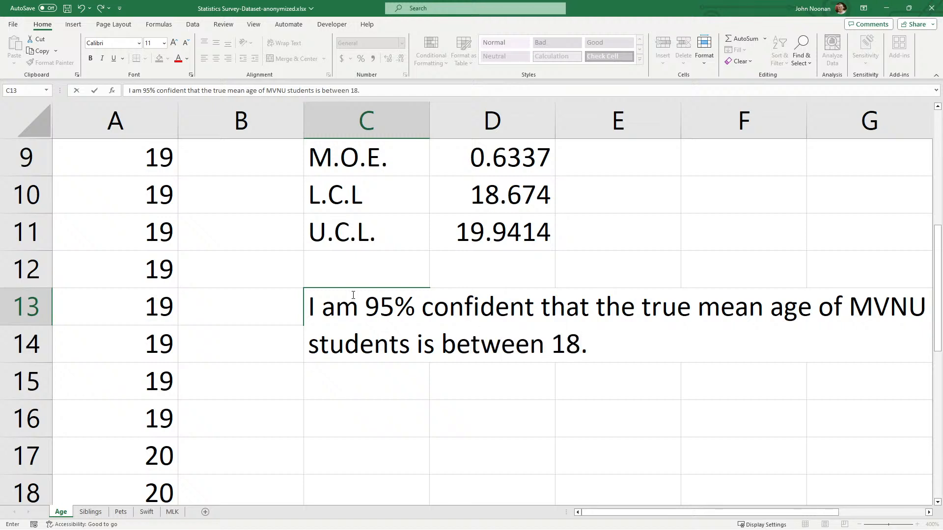
{"action": "type", "text": "67 and "}
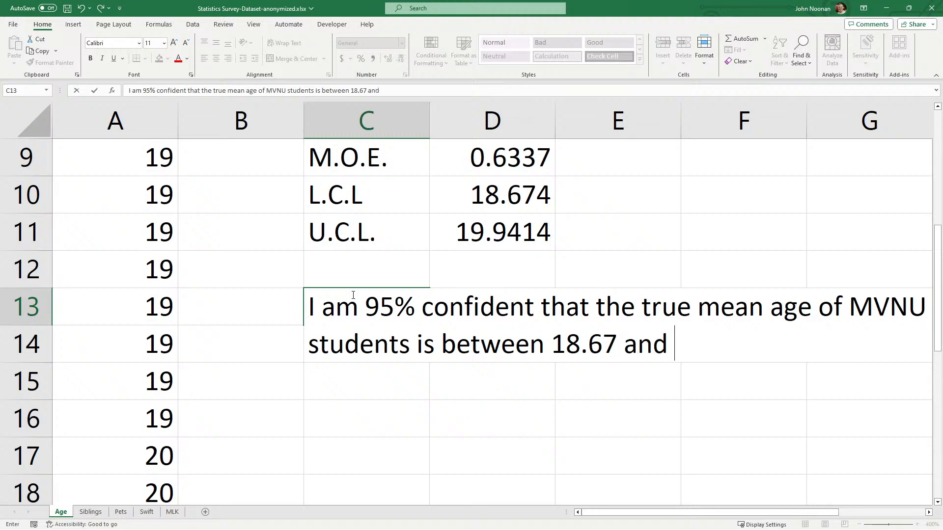
{"action": "type", "text": "19.9"}
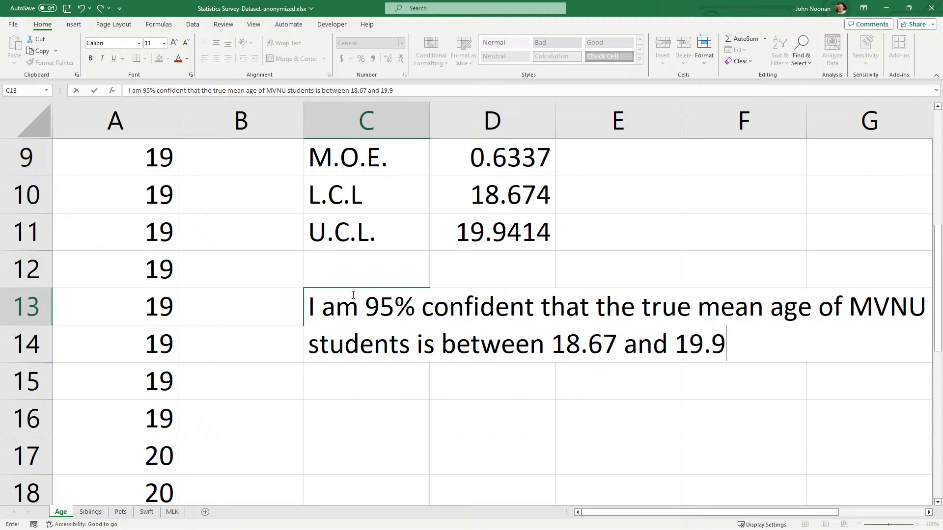
{"action": "type", "text": "4."}
{"action": "key", "text": "Return"}
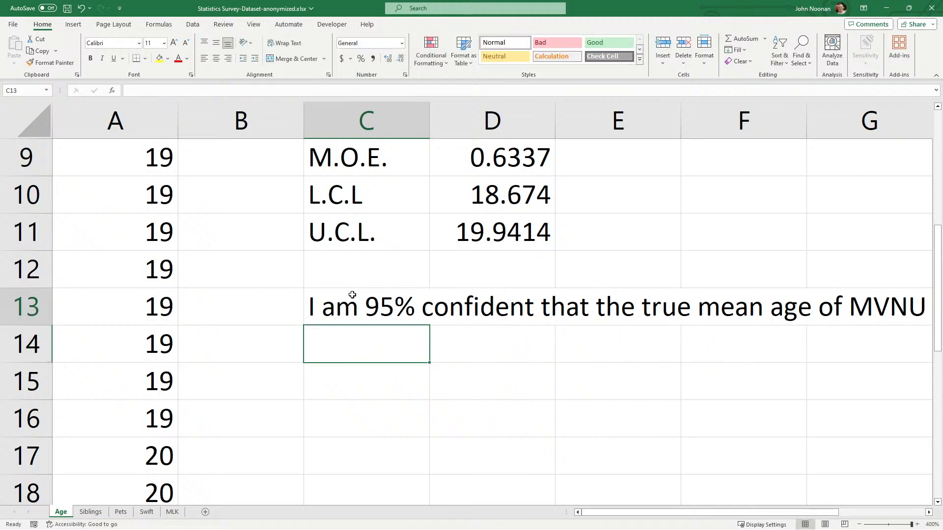
Select the range C13:F15, starting from the cell that holds the confidence statement
{"action": "left_click", "coordinate": [352, 295]}
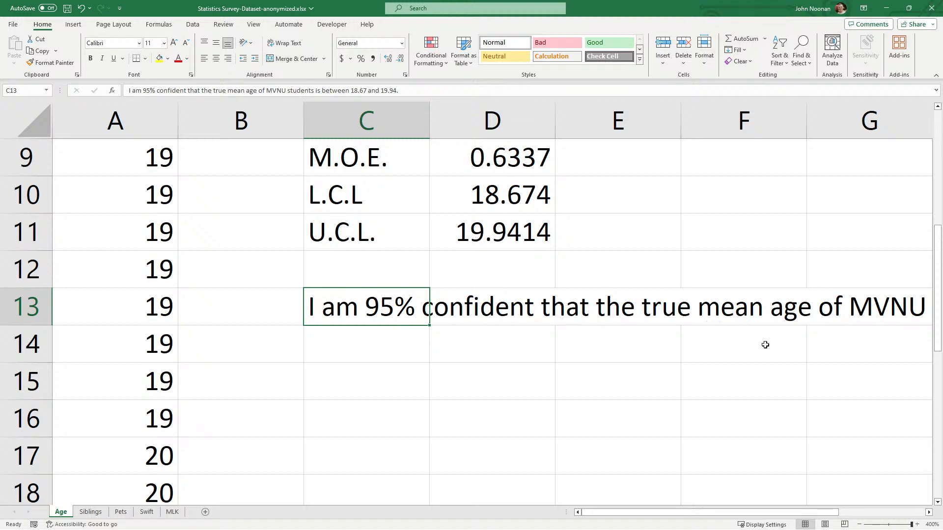
{"action": "left_click", "coordinate": [771, 385], "text": "shift"}
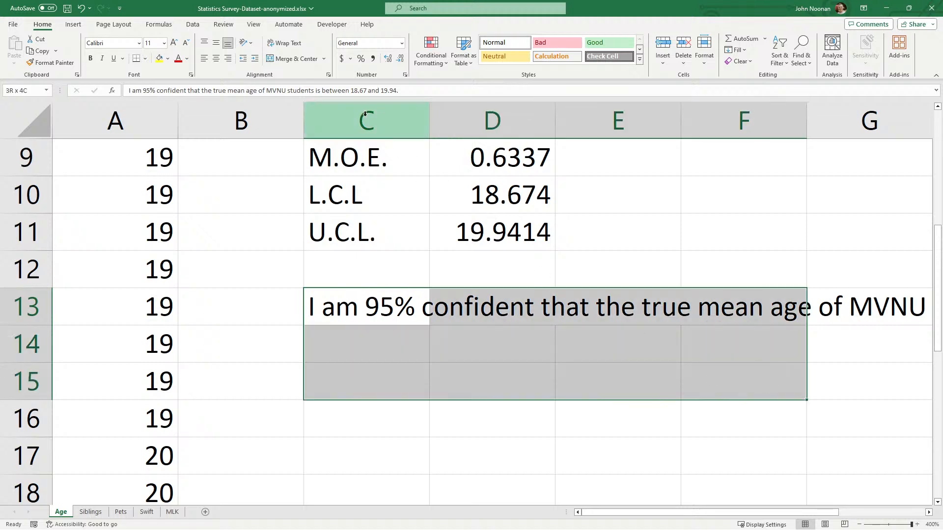
{"action": "left_click", "coordinate": [289, 44]}
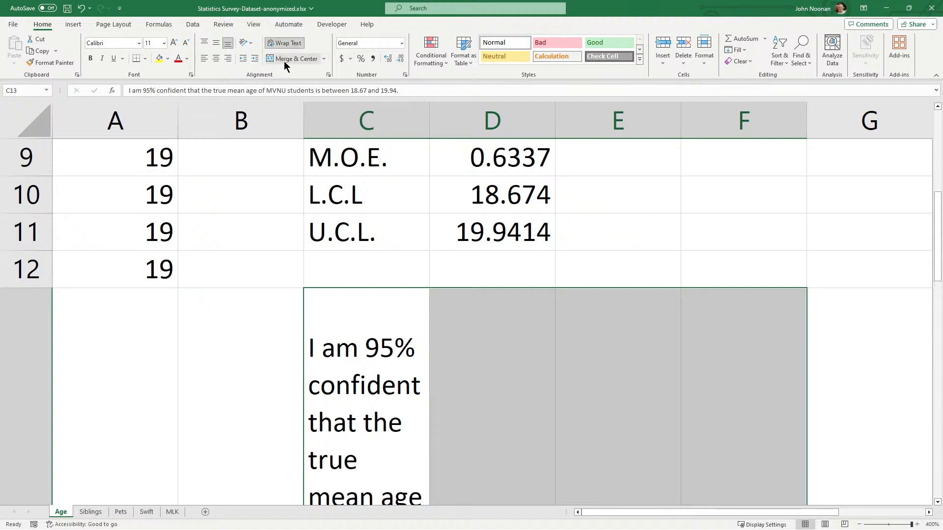
{"action": "left_click", "coordinate": [289, 59]}
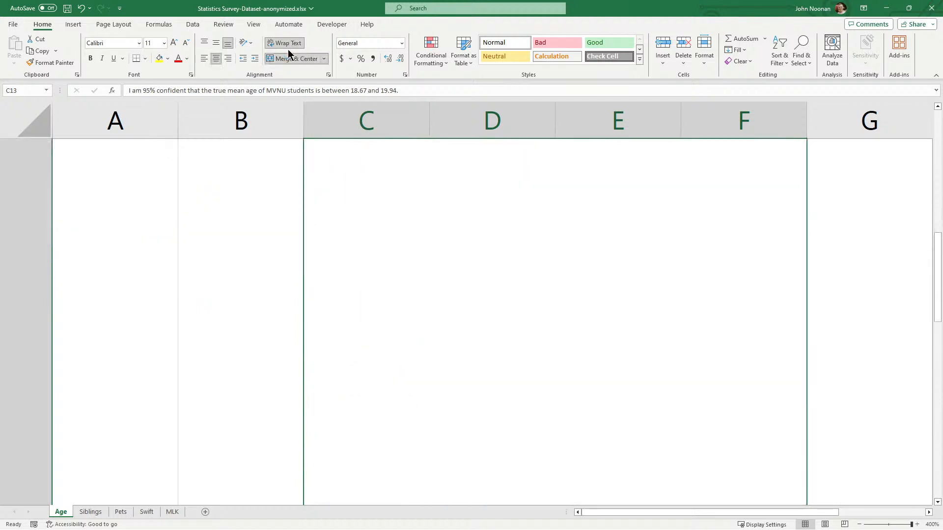
{"action": "key", "text": "ctrl+z"}
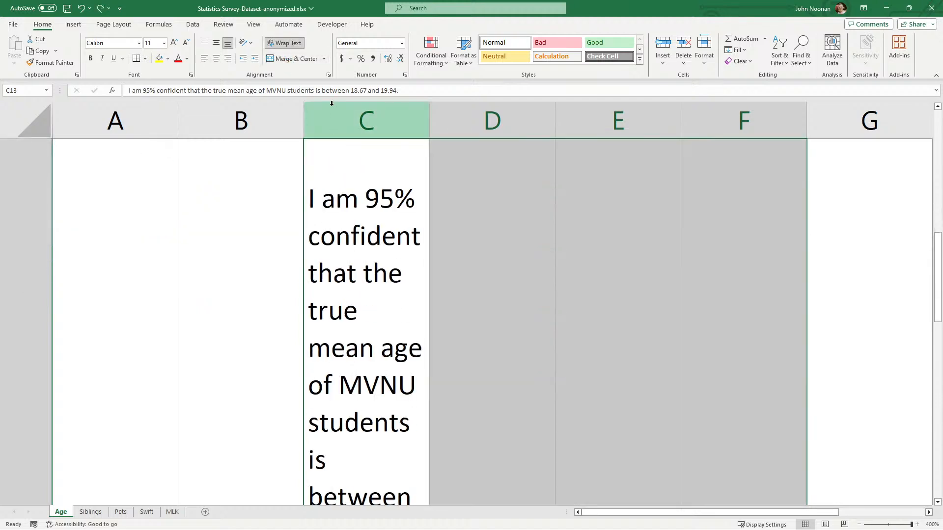
{"action": "key", "text": "ctrl+z"}
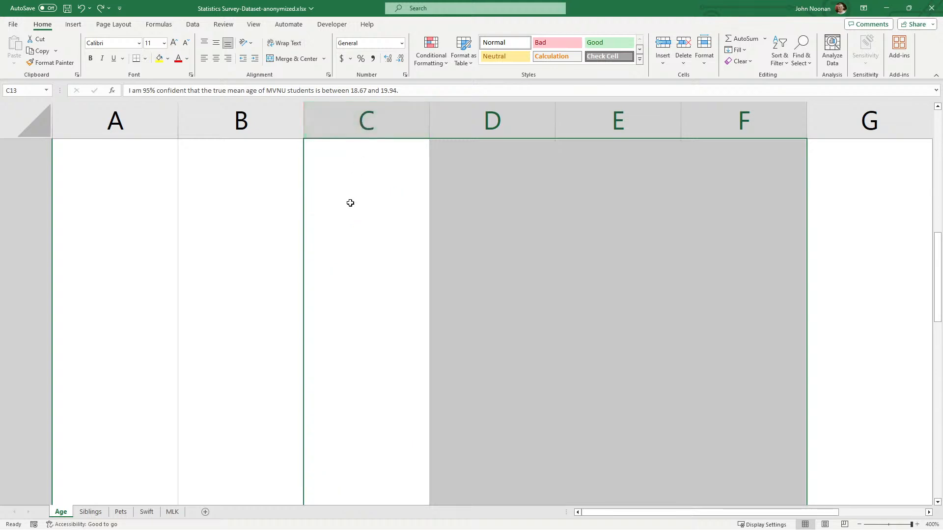
Merge the selected range C13:F15 into one cell, with the confidence statement wrapped and left-aligned
{"action": "scroll", "coordinate": [350, 203], "scroll_direction": "up", "scroll_amount": 3}
{"action": "scroll", "coordinate": [350, 203], "scroll_direction": "down", "scroll_amount": 5}
{"action": "scroll", "coordinate": [349, 201], "scroll_direction": "down", "scroll_amount": 1}
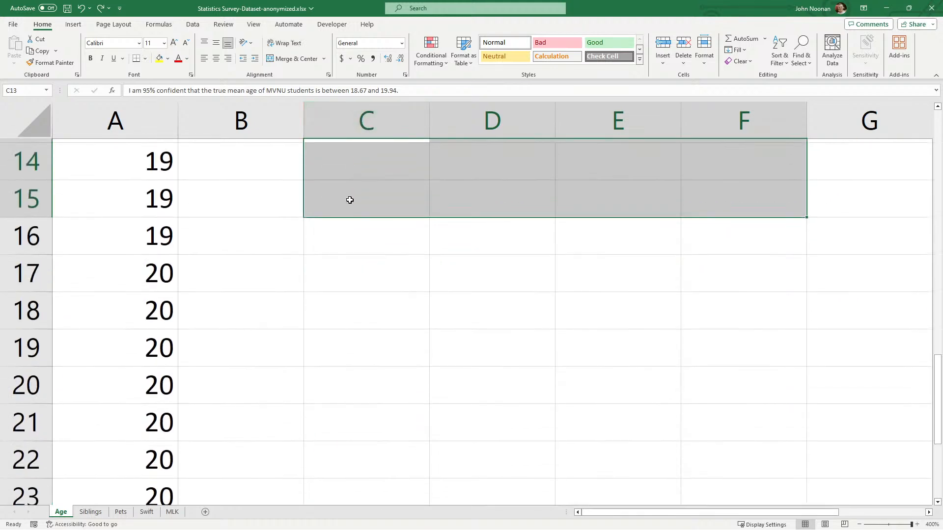
{"action": "scroll", "coordinate": [300, 224], "scroll_direction": "up", "scroll_amount": 1}
{"action": "double_click", "coordinate": [16, 291]}
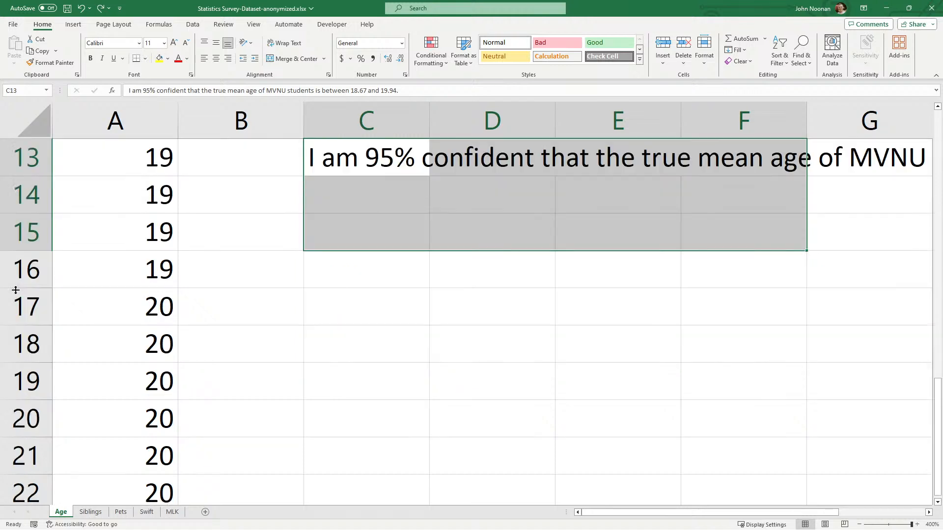
{"action": "scroll", "coordinate": [279, 152], "scroll_direction": "up", "scroll_amount": 1}
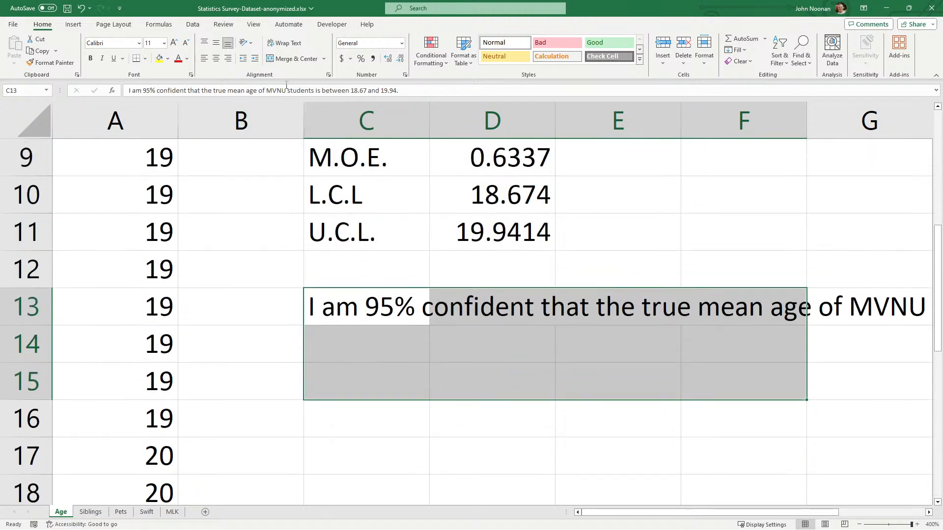
{"action": "left_click", "coordinate": [288, 61]}
{"action": "left_click", "coordinate": [280, 44]}
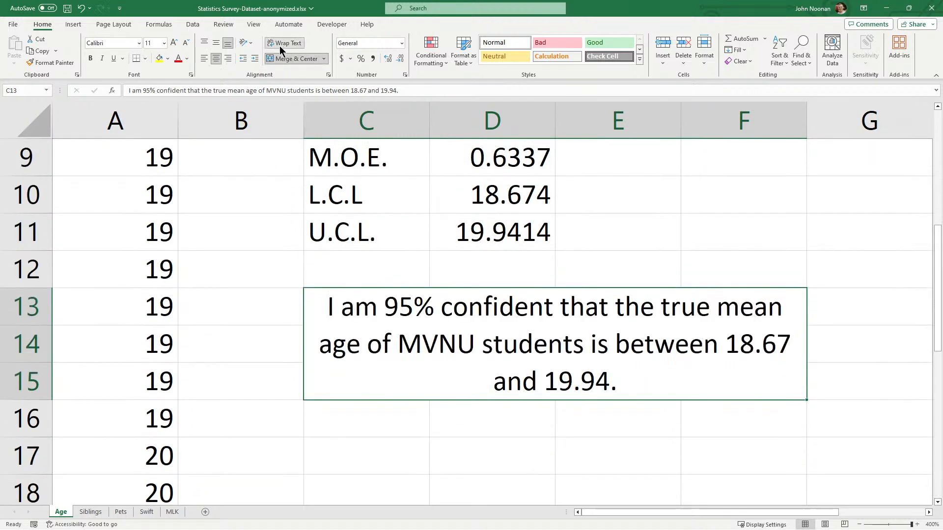
{"action": "left_click", "coordinate": [204, 58]}
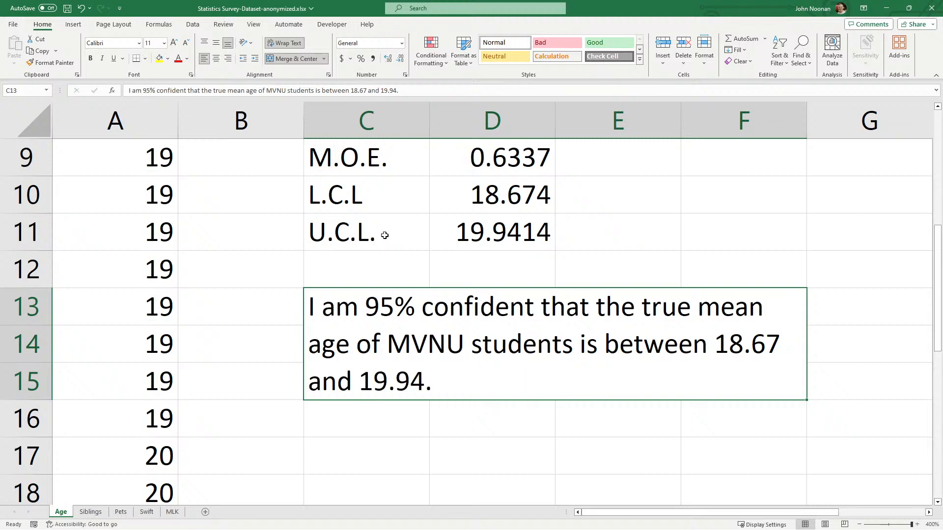
Color the words "mean age of MVNU students" red within the confidence statement in C13
{"action": "double_click", "coordinate": [468, 322]}
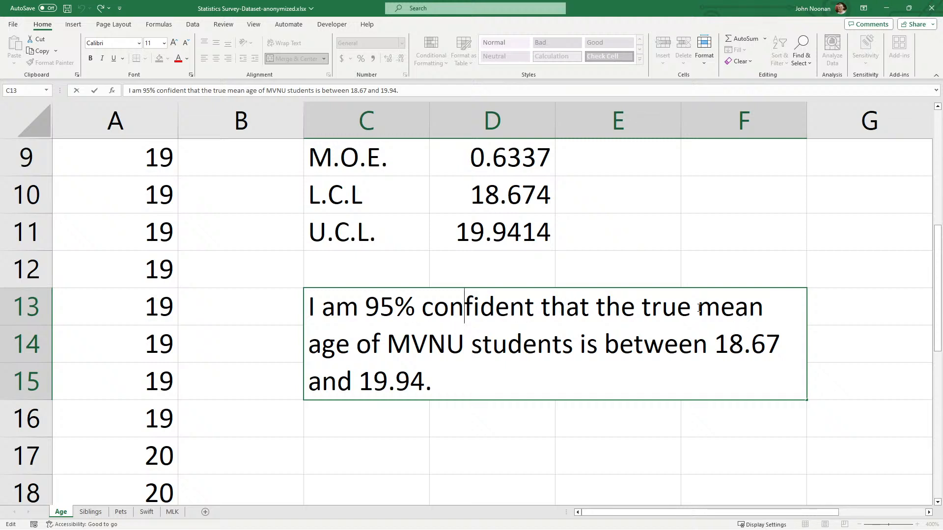
{"action": "left_click_drag", "start_coordinate": [699, 308], "coordinate": [582, 342]}
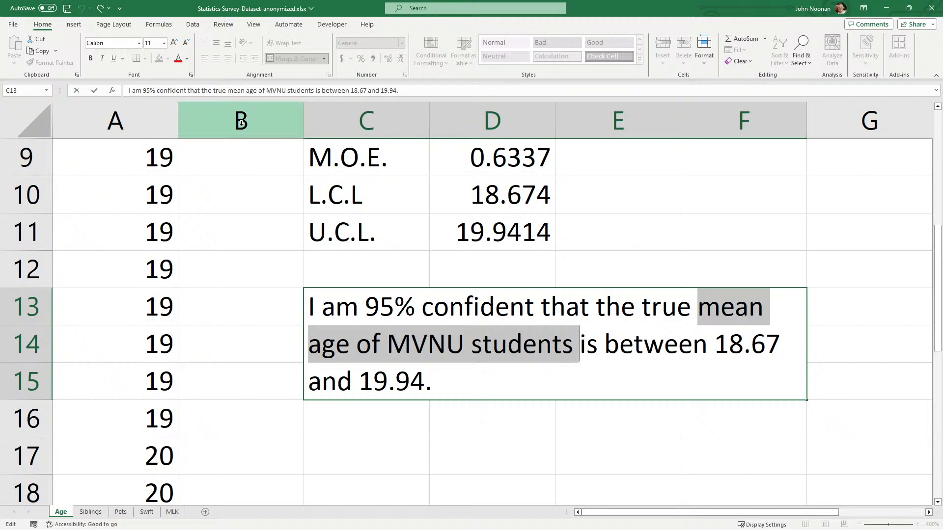
{"action": "left_click", "coordinate": [178, 59]}
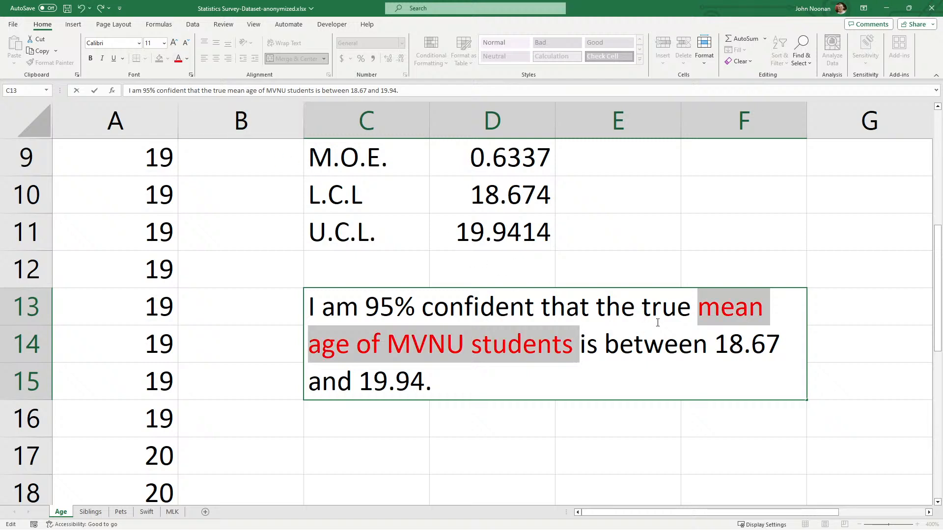
{"action": "left_click", "coordinate": [729, 349]}
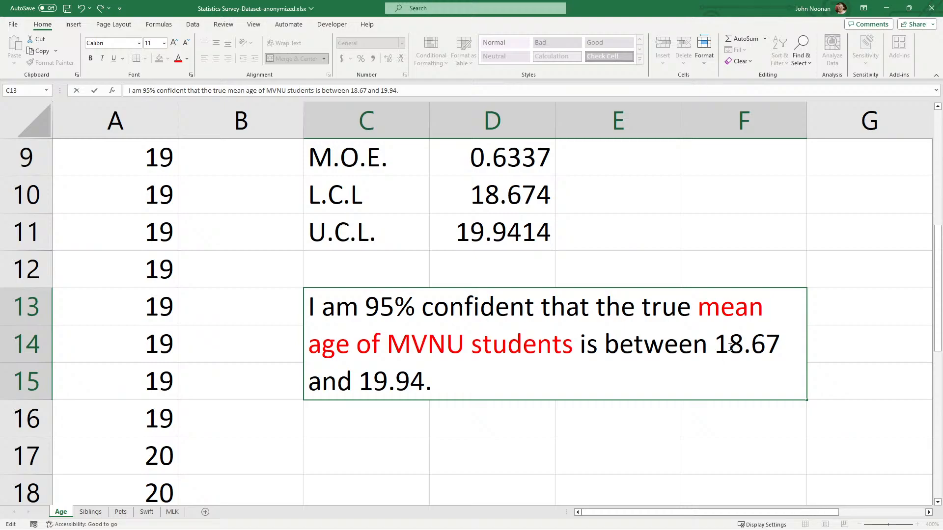
Compare the statement with the handwritten confidence interval sentence template, and return to the survey workbook to view the Pets sheet
{"action": "key", "text": "alt+Tab"}
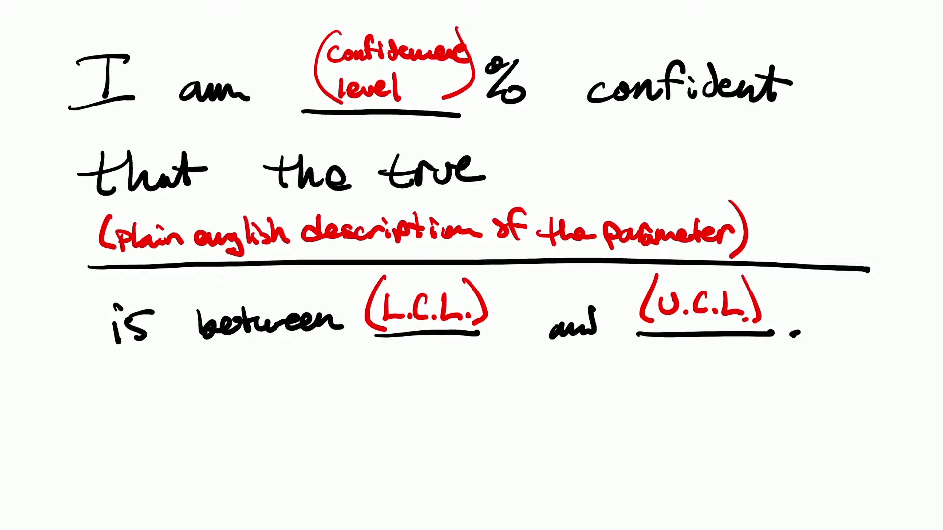
{"action": "key", "text": "alt+Tab"}
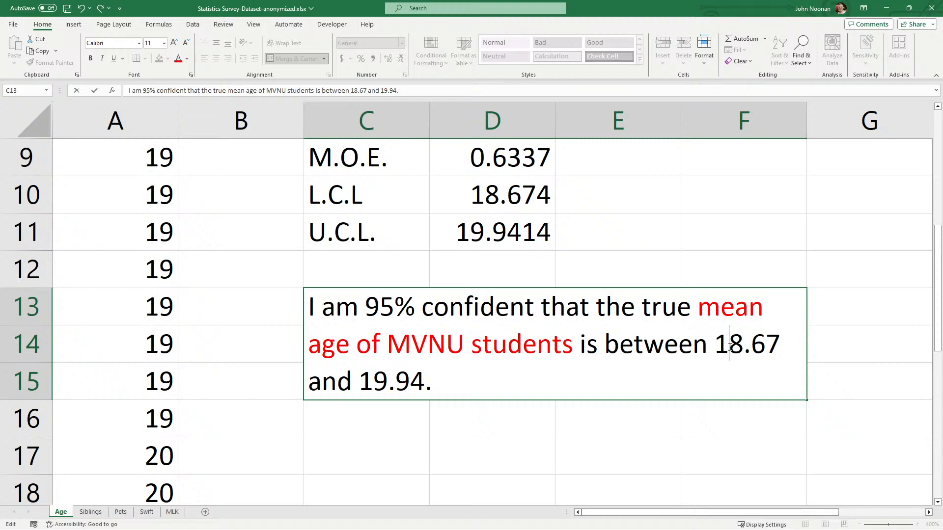
{"action": "left_click", "coordinate": [121, 513]}
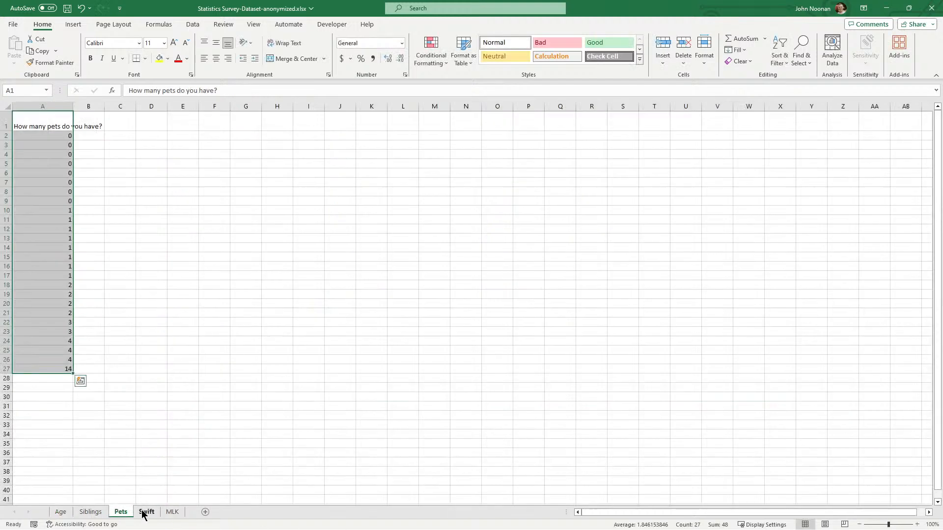
Look through the survey workbook's Swift and Age sheets, and select cell C2 on the Siblings sheet
{"action": "left_click", "coordinate": [144, 512]}
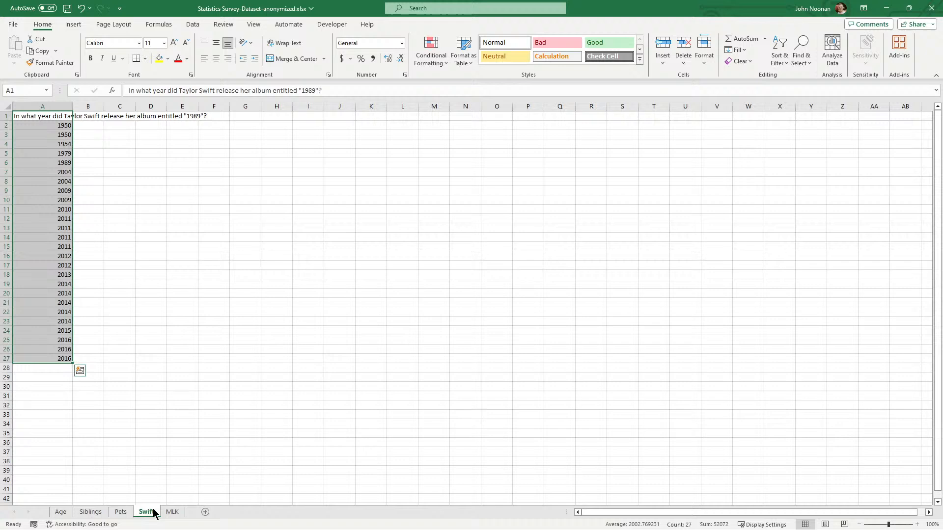
{"action": "left_click", "coordinate": [98, 512]}
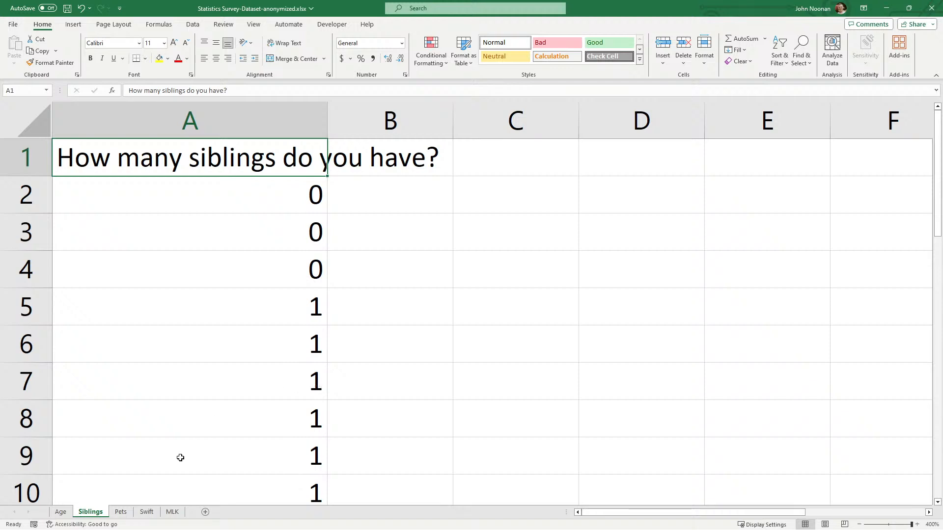
{"action": "left_click", "coordinate": [63, 512]}
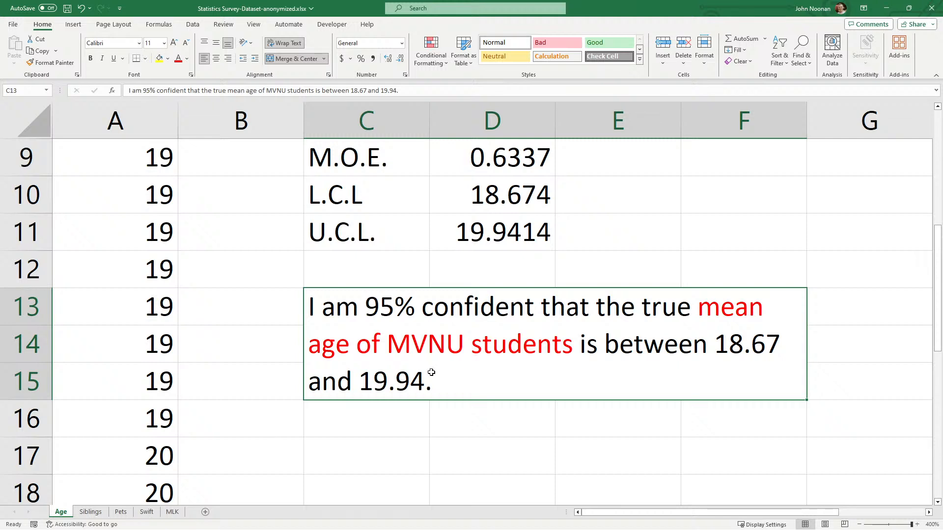
{"action": "left_click", "coordinate": [93, 512]}
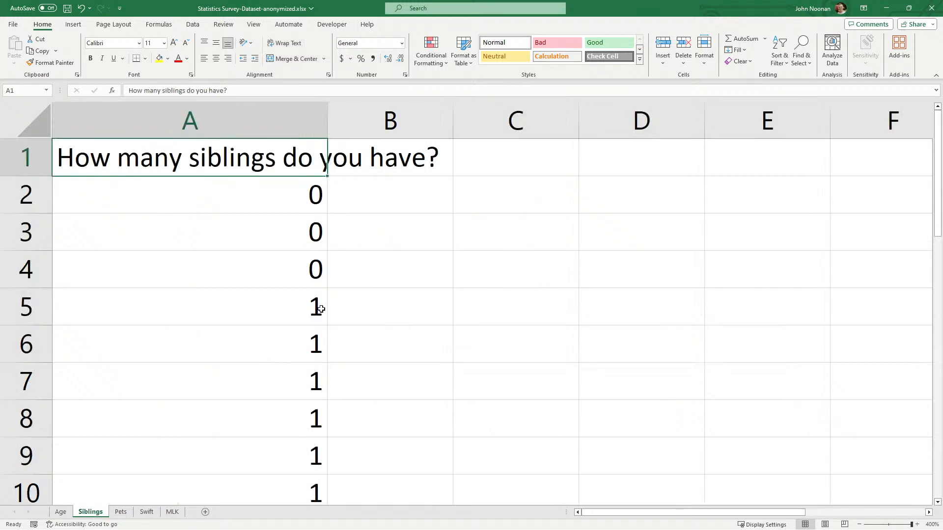
{"action": "scroll", "coordinate": [321, 309], "scroll_direction": "down", "scroll_amount": 3, "text": "ctrl"}
{"action": "left_click", "coordinate": [433, 181]}
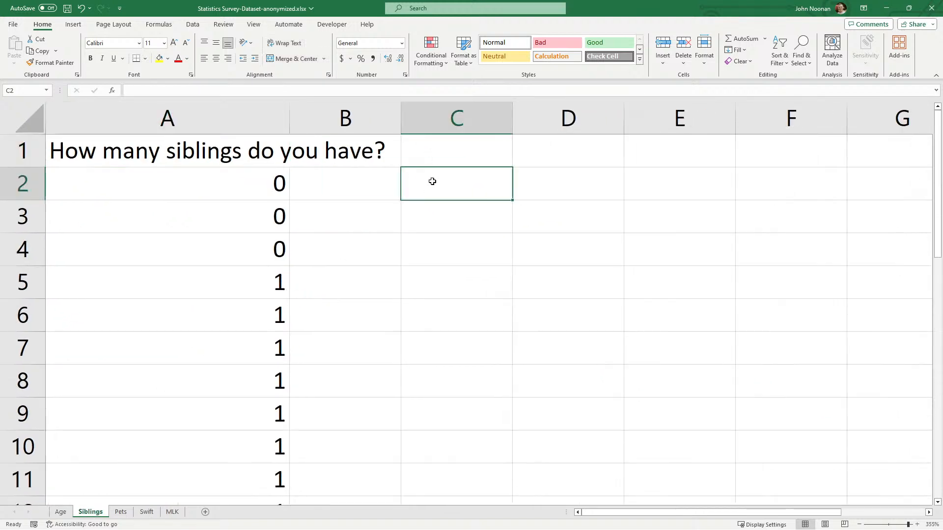
Switch to the Confidence_Interval_Gold workbook and fill the input cells A1:B4 on the Means sheet light green
{"action": "key", "text": "alt+Tab"}
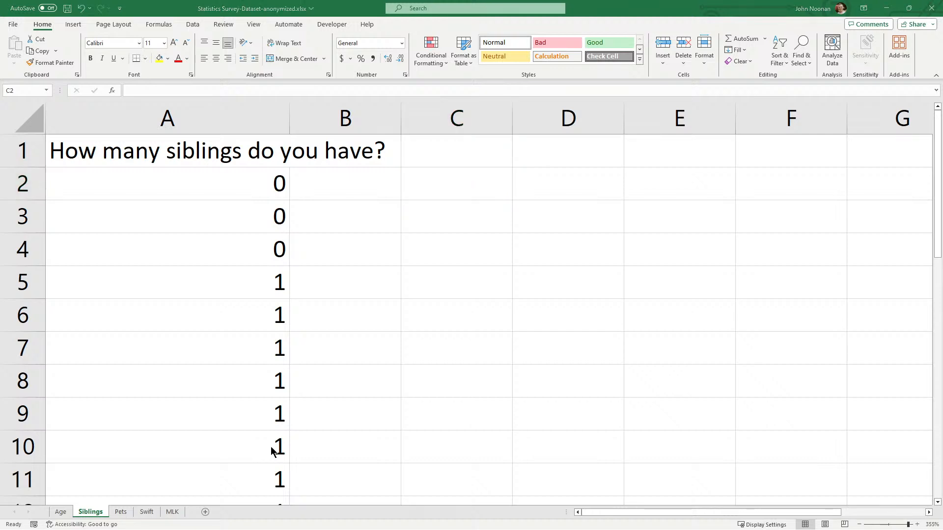
{"action": "left_click", "coordinate": [278, 436]}
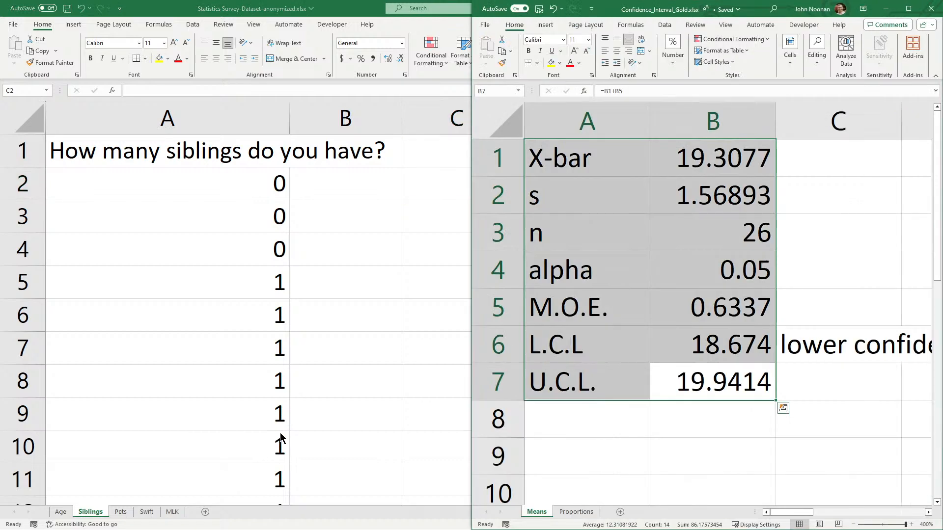
{"action": "left_click", "coordinate": [487, 25]}
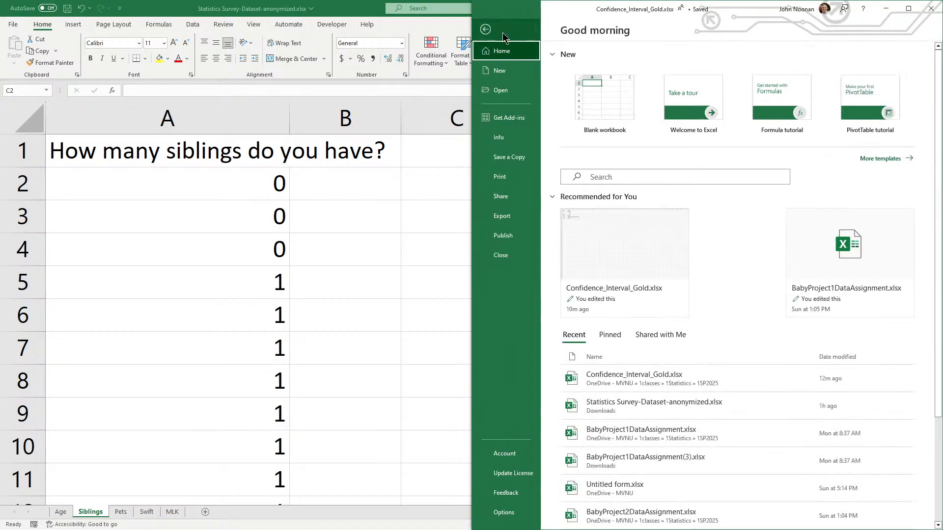
{"action": "key", "text": "Escape"}
{"action": "left_click", "coordinate": [546, 153]}
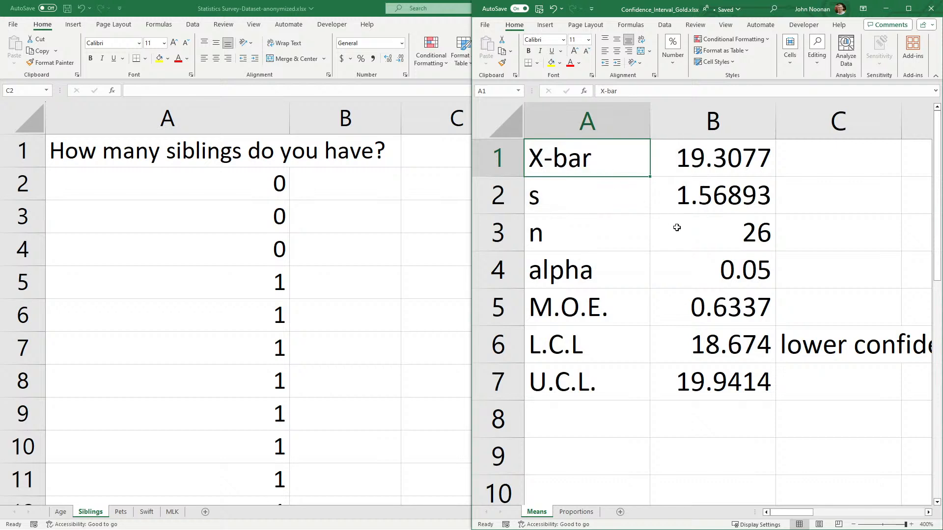
{"action": "left_click", "coordinate": [742, 270], "text": "shift"}
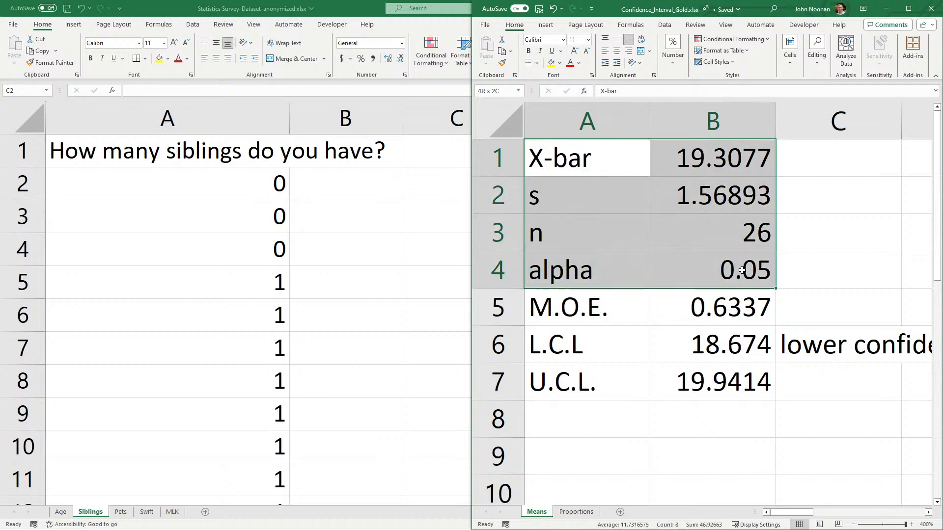
{"action": "left_click", "coordinate": [560, 64]}
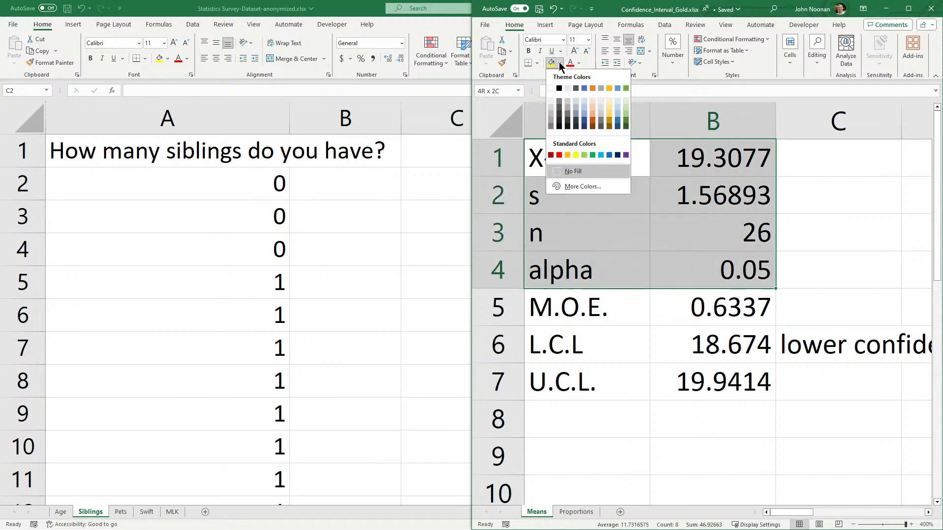
{"action": "left_click", "coordinate": [627, 110]}
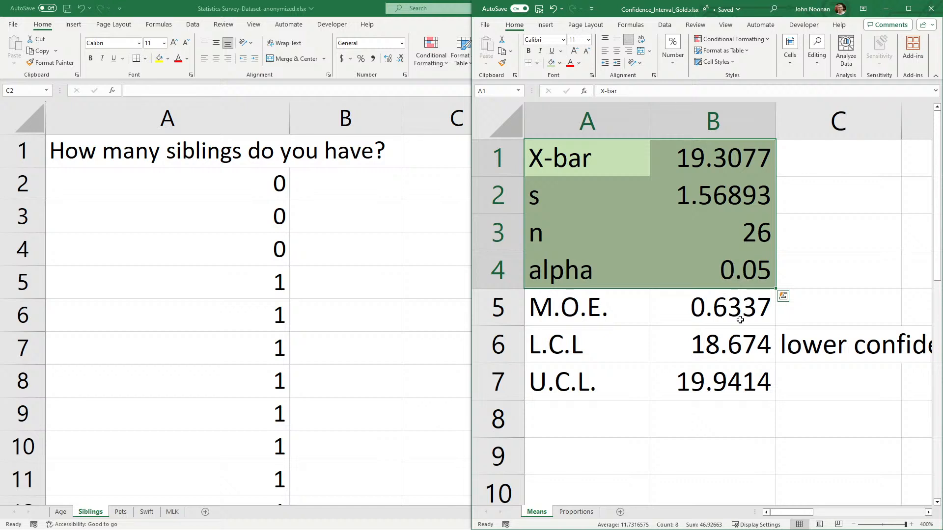
Color the text of the M.O.E., L.C.L and U.C.L. rows in A5:B7 red
{"action": "left_click_drag", "start_coordinate": [710, 391], "coordinate": [571, 313]}
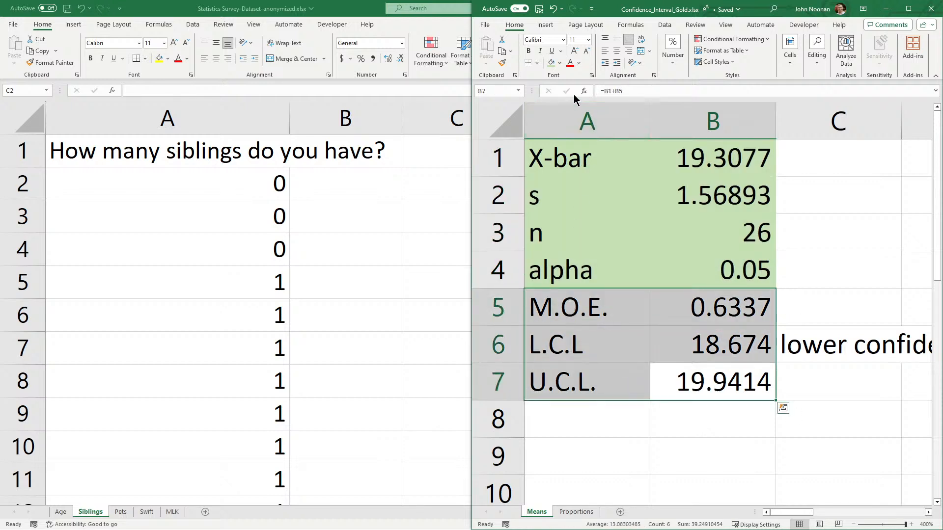
{"action": "left_click", "coordinate": [571, 63]}
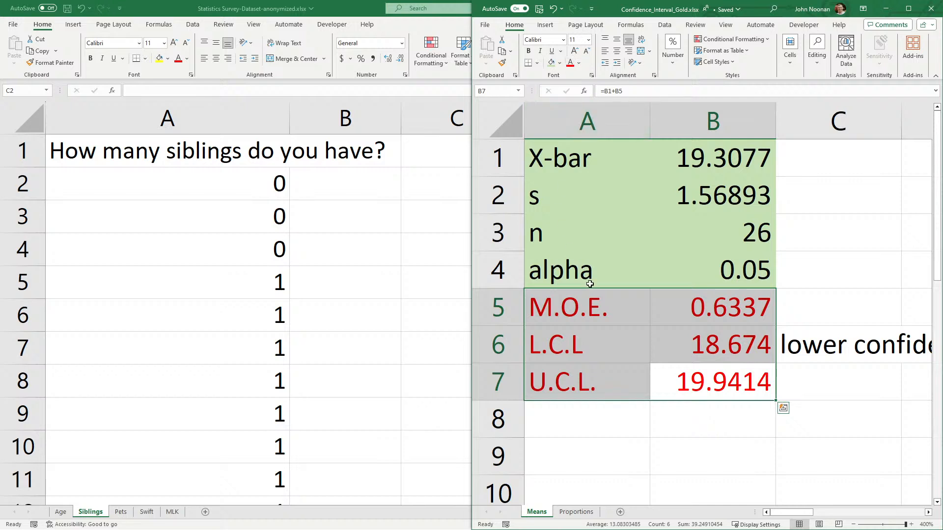
{"action": "left_click", "coordinate": [617, 421]}
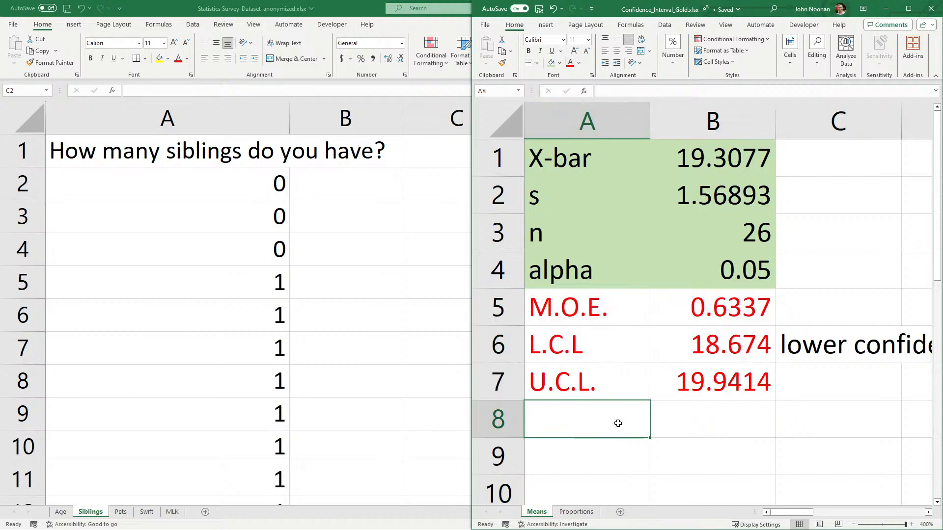
Review the input values in B1:B4 of the Means sheet and return to the survey workbook's Siblings sheet
{"action": "left_click", "coordinate": [598, 261]}
{"action": "left_click", "coordinate": [737, 160]}
{"action": "left_click_drag", "start_coordinate": [737, 159], "coordinate": [720, 265]}
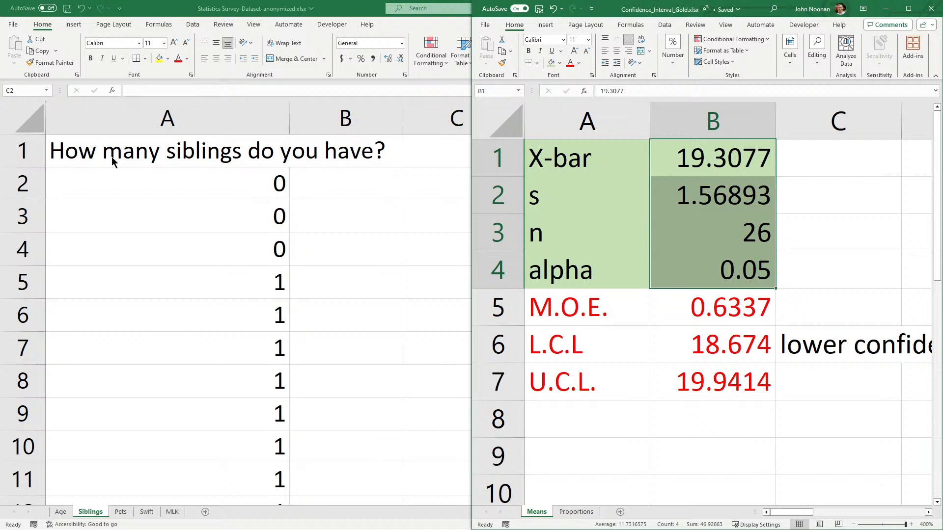
{"action": "key", "text": "super+Up"}
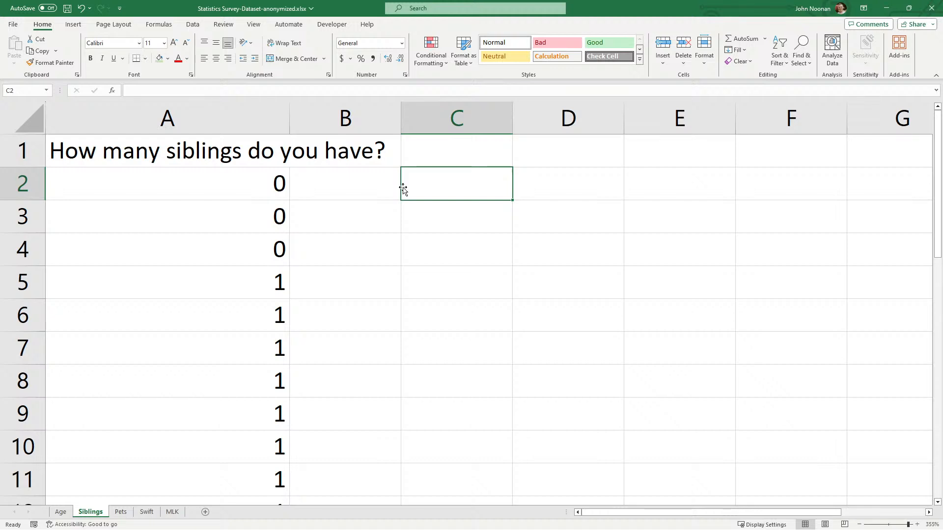
Enter the heading "99% CI" in C2 and the labels mean, stdev and n in C4:C6 of the Siblings sheet
{"action": "type", "text": "99"}
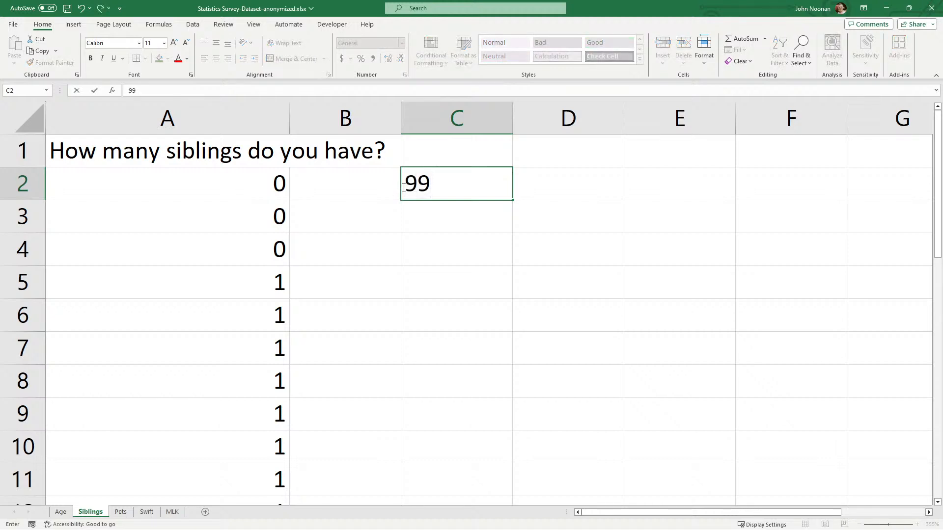
{"action": "type", "text": "% CI"}
{"action": "key", "text": "Return"}
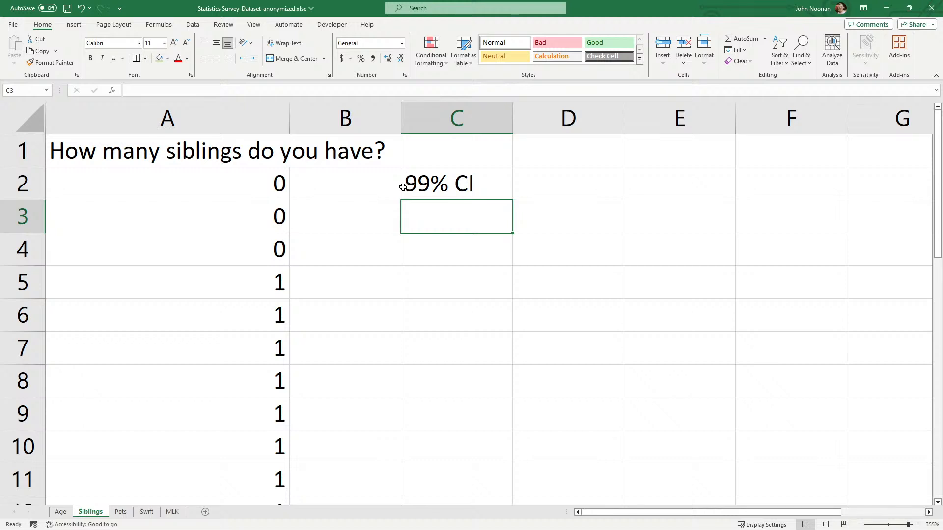
{"action": "key", "text": "Return"}
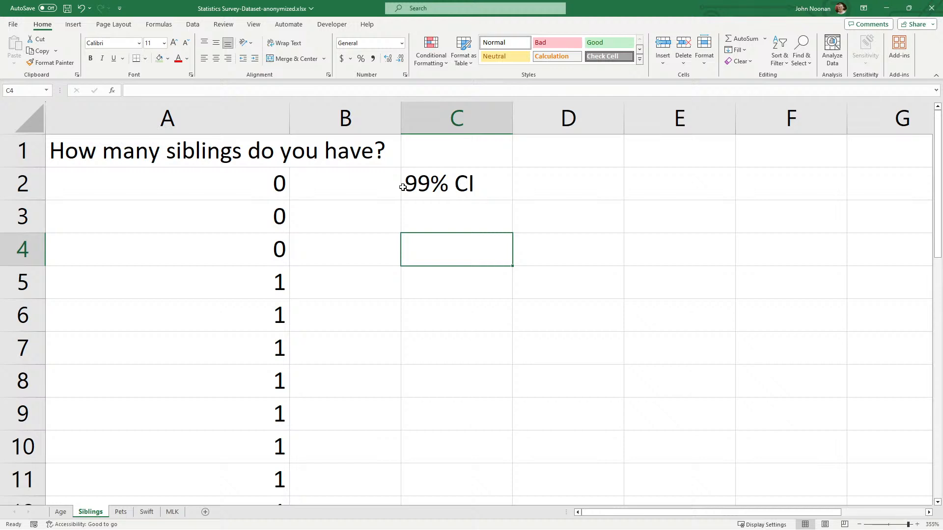
{"action": "type", "text": "mean"}
{"action": "key", "text": "Return"}
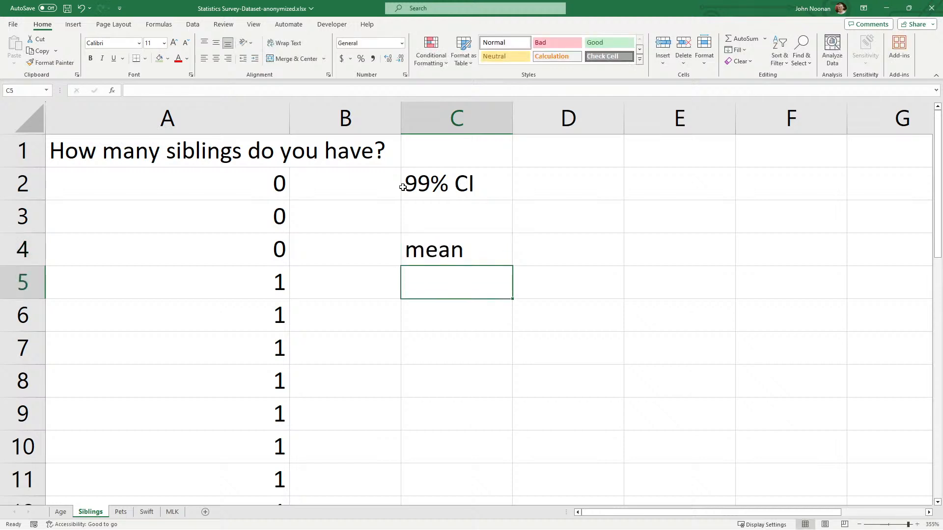
{"action": "type", "text": "stdev"}
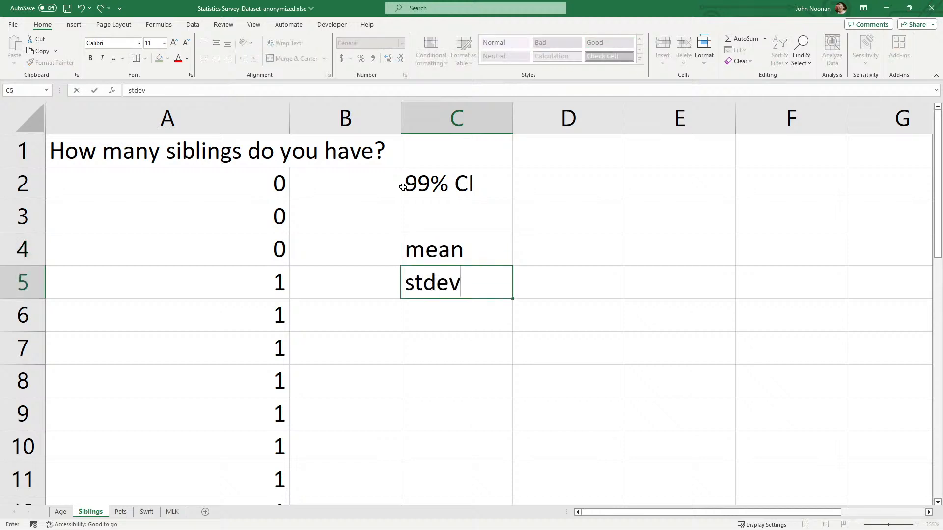
{"action": "key", "text": "Return"}
{"action": "type", "text": "n"}
{"action": "key", "text": "Up"}
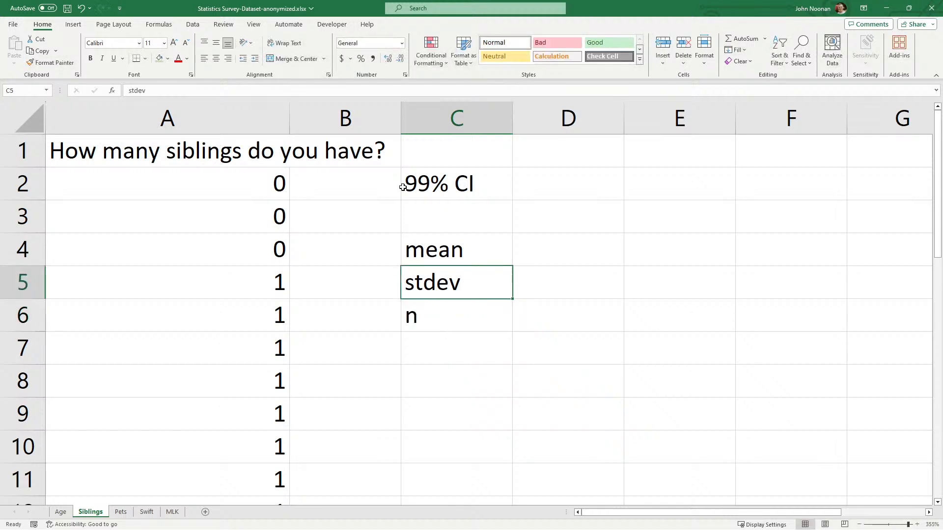
Calculate the mean number of siblings in D4 with =average(A:A)
{"action": "key", "text": "Up"}
{"action": "key", "text": "Right"}
{"action": "key", "text": "Right"}
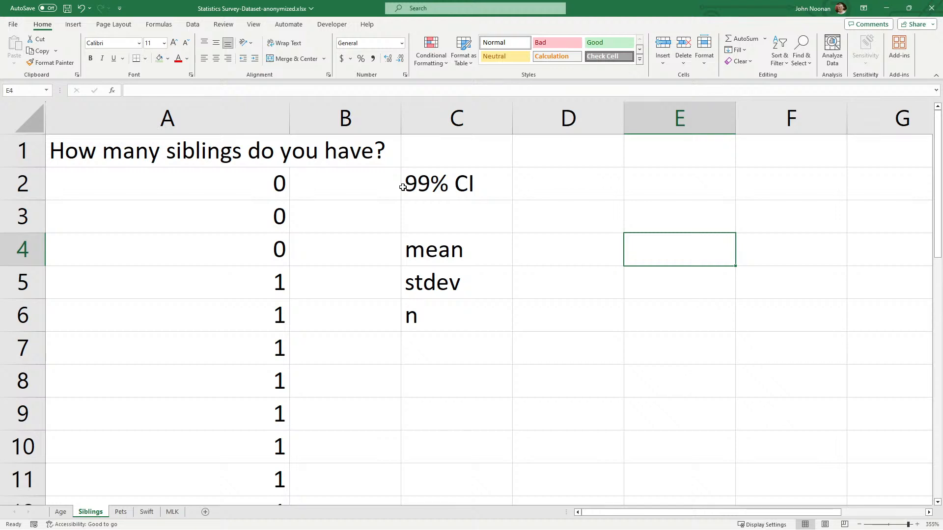
{"action": "key", "text": "Left"}
{"action": "type", "text": "="}
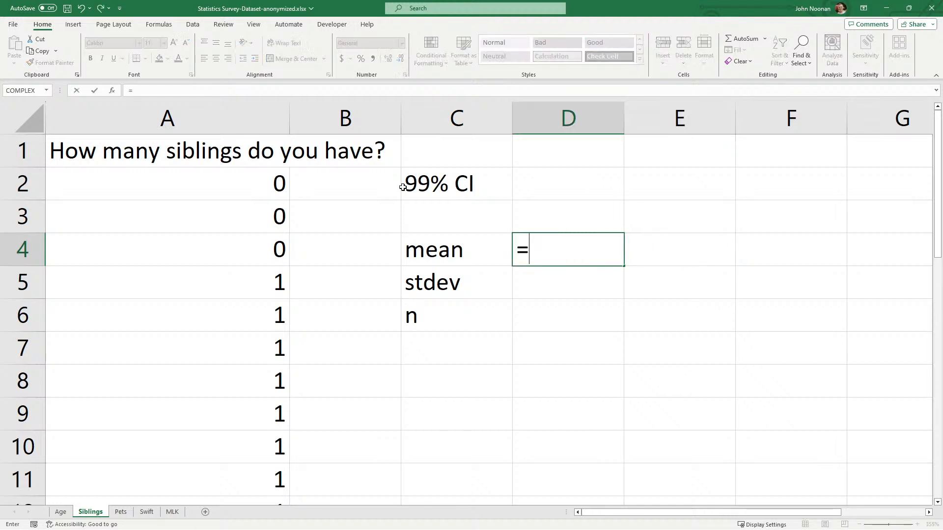
{"action": "type", "text": "average(A\""}
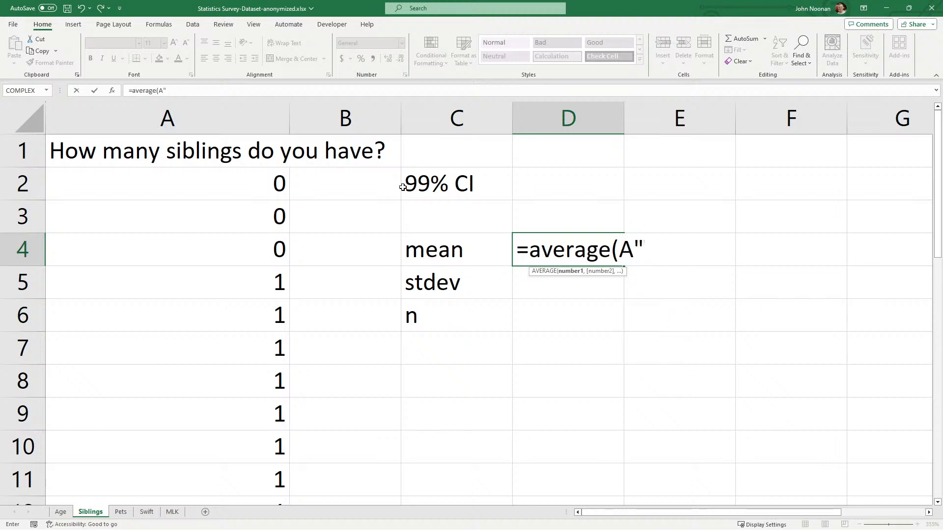
{"action": "key", "text": "BackSpace"}
{"action": "type", "text": ":A("}
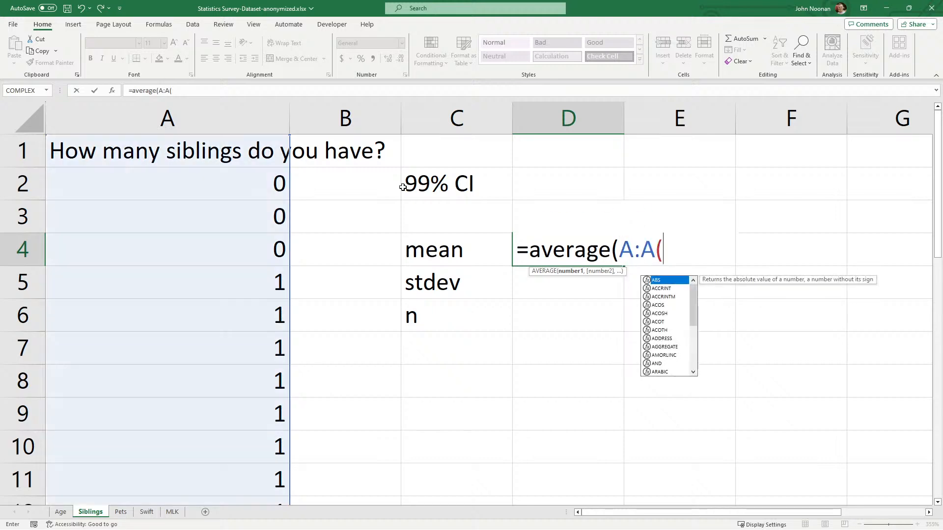
{"action": "key", "text": "BackSpace"}
{"action": "type", "text": ")"}
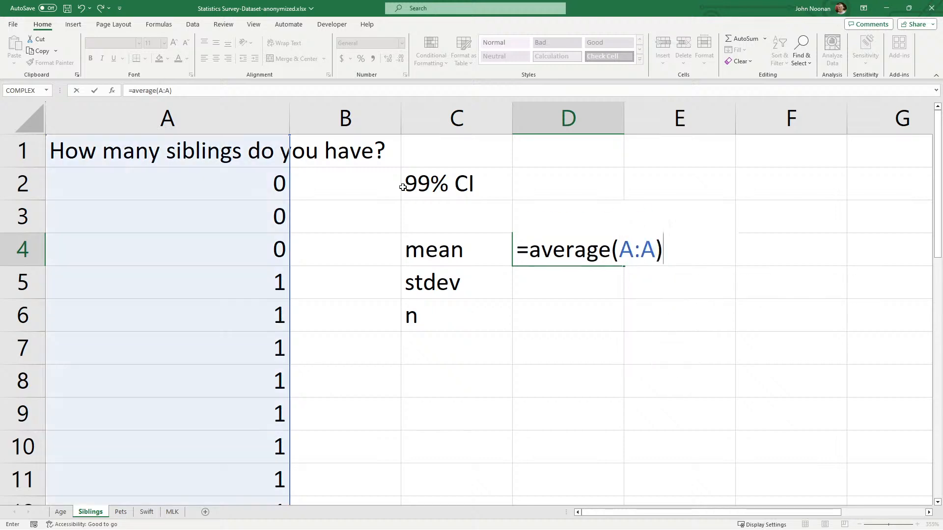
{"action": "key", "text": "Return"}
Calculate the sample standard deviation of the siblings data in D5 with =stdev.s(A:A)
{"action": "type", "text": "="}
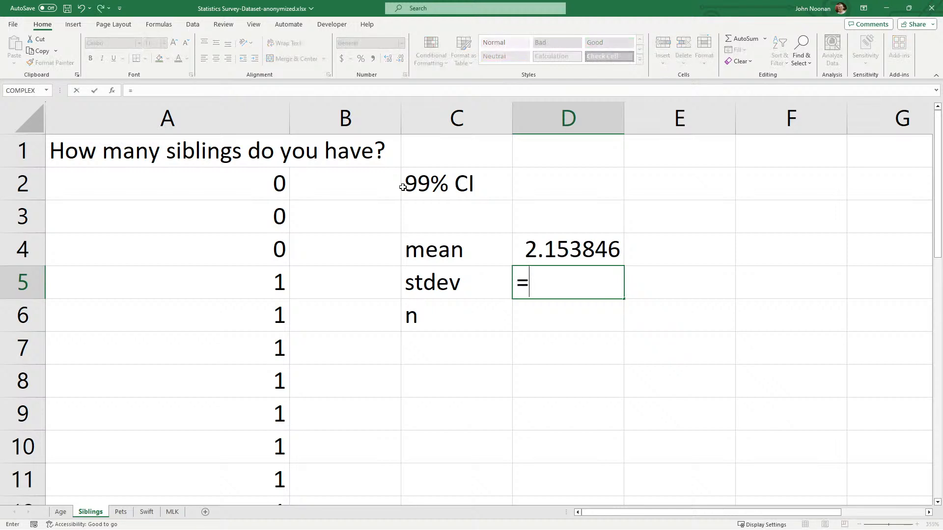
{"action": "type", "text": "stdev.s"}
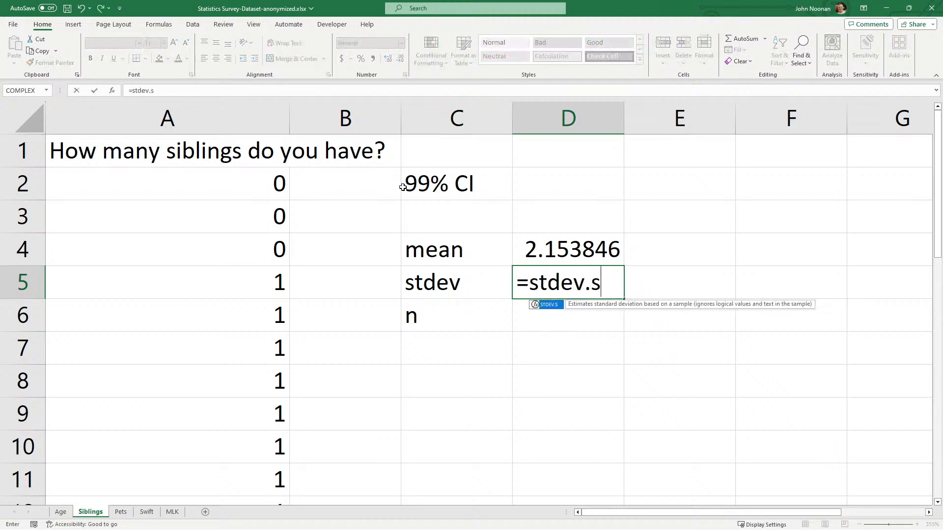
{"action": "type", "text": "(A:A)"}
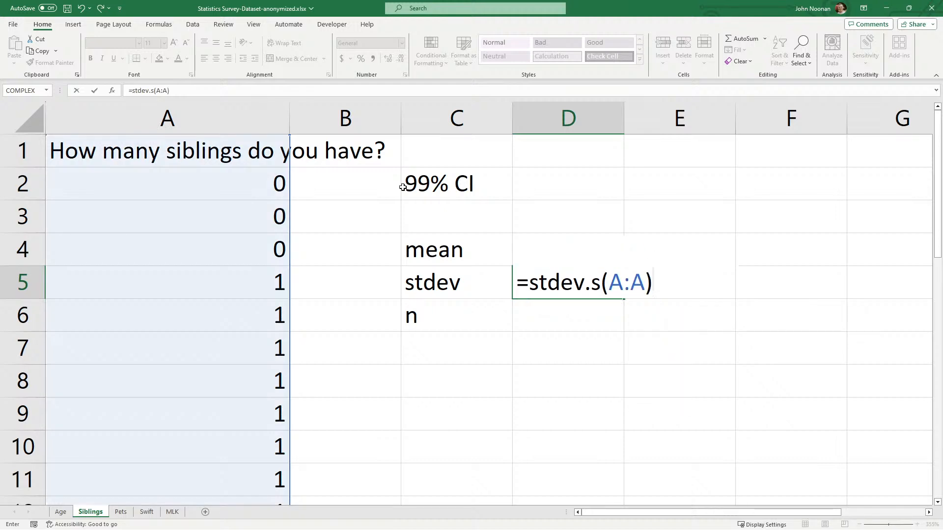
{"action": "key", "text": "Return"}
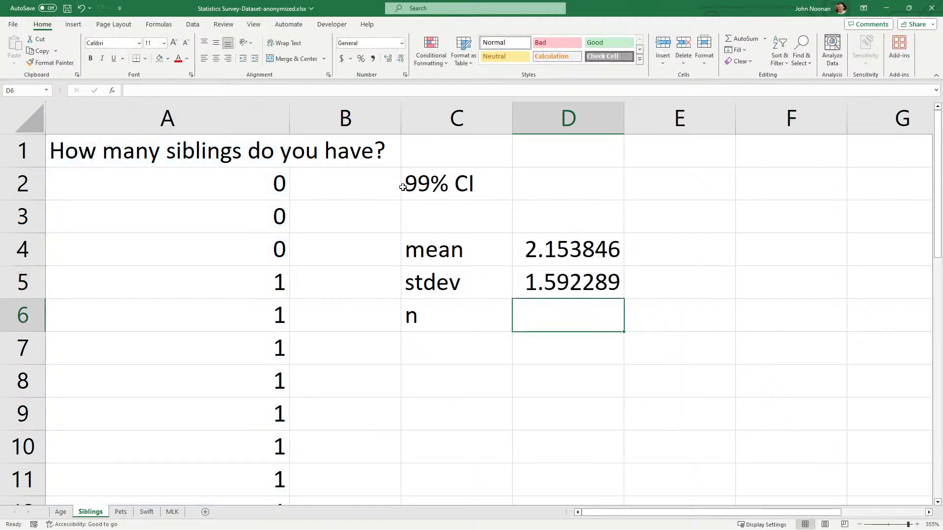
Calculate the sample size of the siblings data in D6 with =count(A:A)
{"action": "type", "text": "=count("}
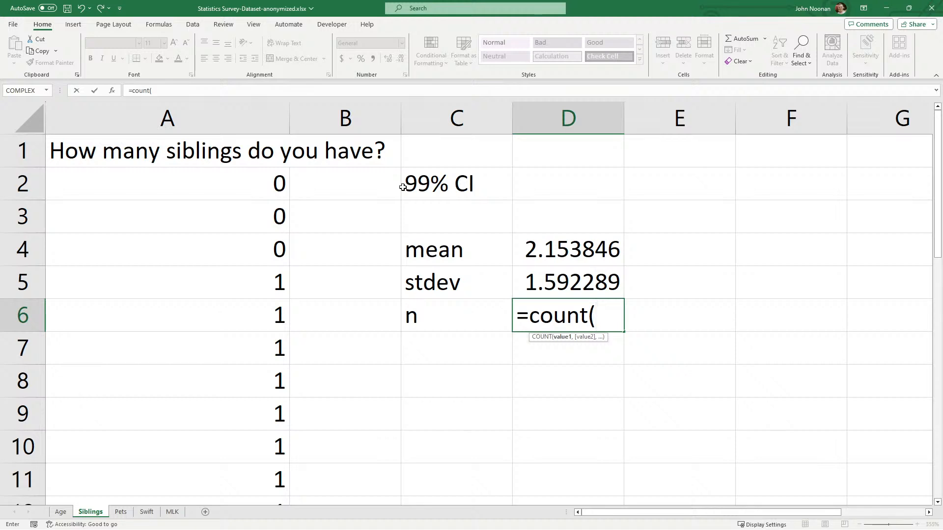
{"action": "type", "text": "A:A)"}
{"action": "key", "text": "Return"}
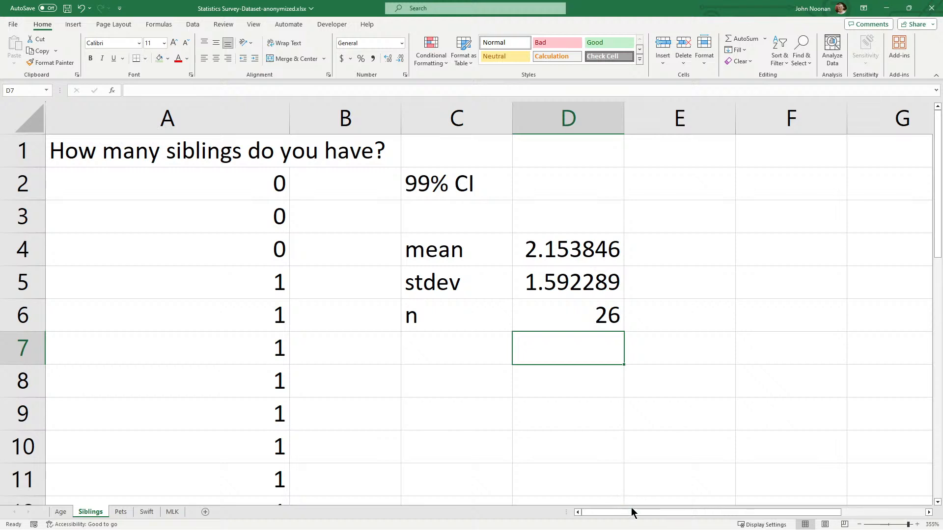
{"action": "left_click_drag", "start_coordinate": [634, 511], "coordinate": [721, 492]}
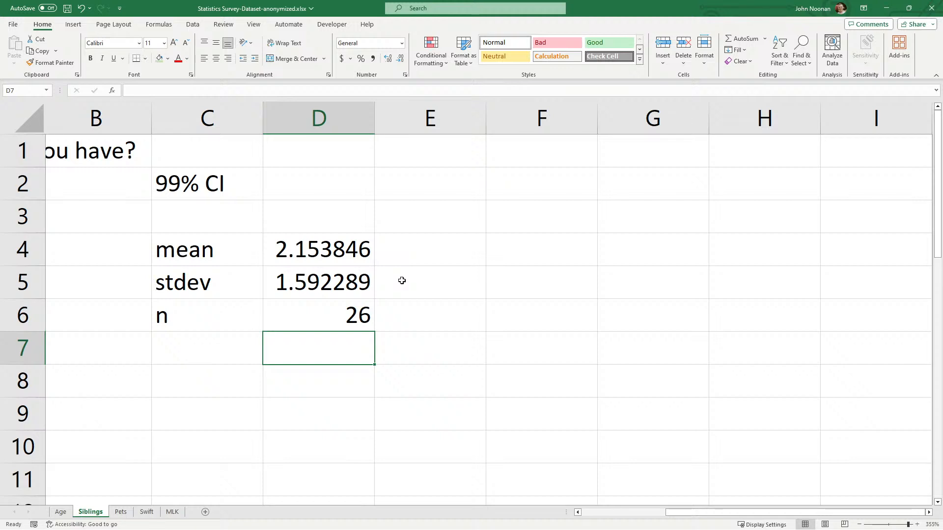
Switch to the Confidence_Interval_Gold workbook and set alpha in B4 of the Means sheet to 0.01
{"action": "key", "text": "alt+Tab"}
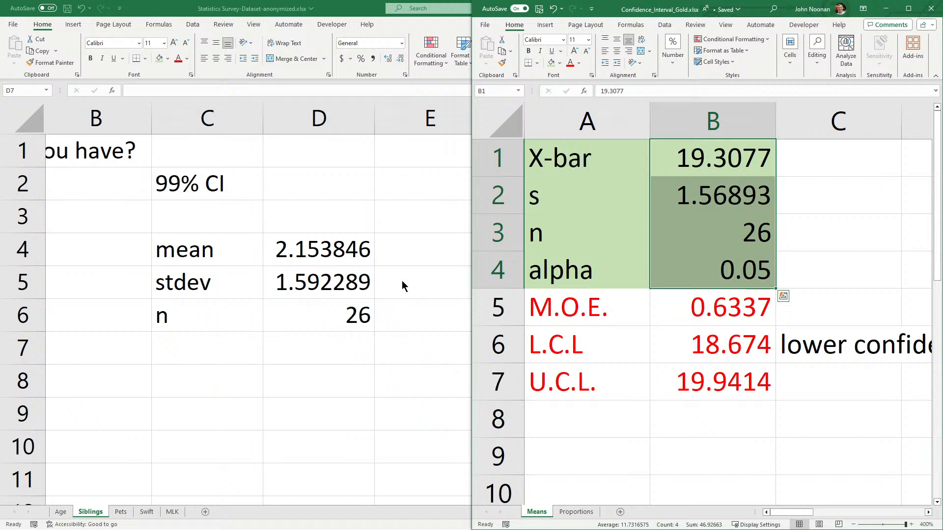
{"action": "key", "text": "Down"}
{"action": "key", "text": "Down"}
{"action": "key", "text": "Down"}
{"action": "key", "text": "Down"}
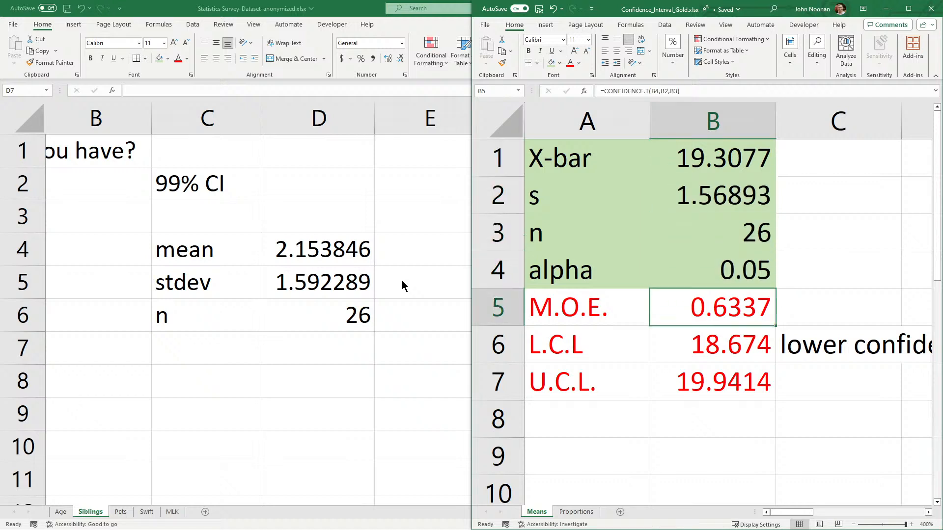
{"action": "key", "text": "Up"}
{"action": "key", "text": "Up"}
{"action": "key", "text": "Down"}
{"action": "type", "text": "0"}
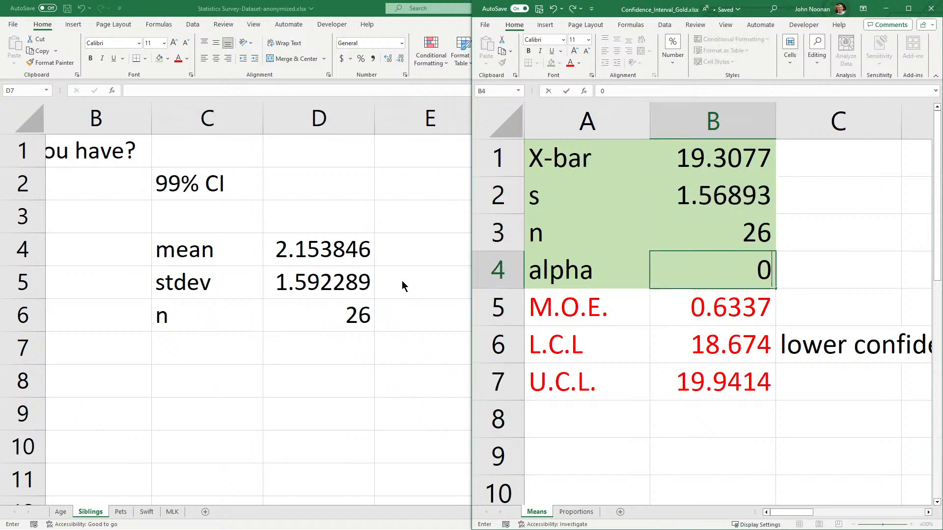
{"action": "type", "text": ".01"}
{"action": "key", "text": "Return"}
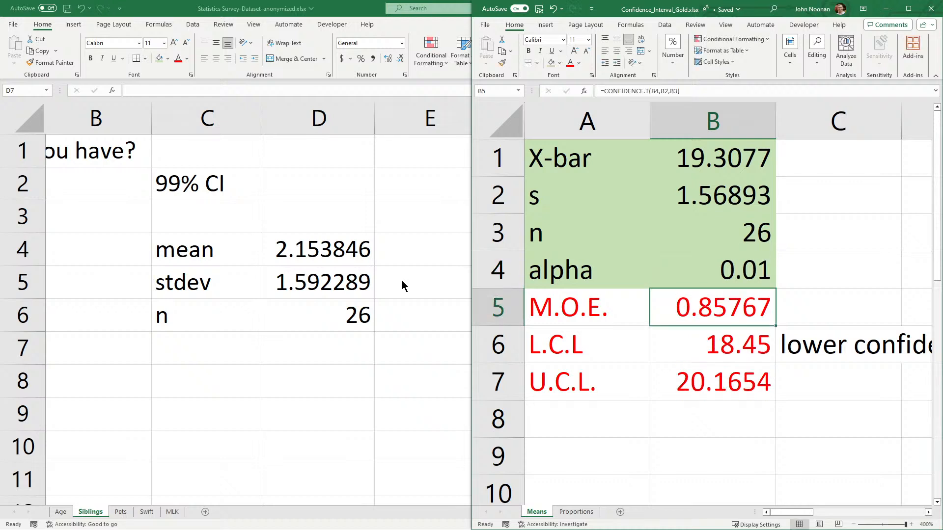
Set X-bar in B1 to 2.153846 and s in B2 to 1.592289 from the siblings statistics
{"action": "key", "text": "Up"}
{"action": "key", "text": "Up"}
{"action": "key", "text": "Up"}
{"action": "key", "text": "Up"}
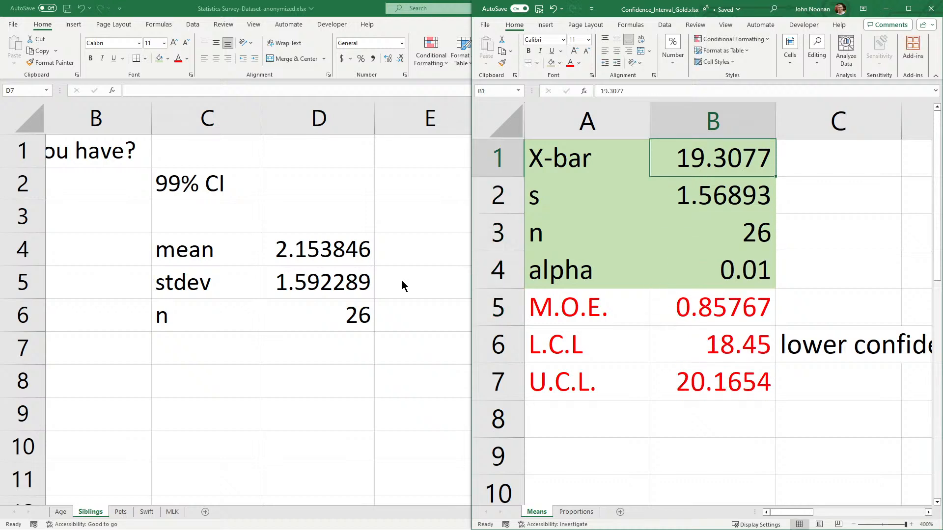
{"action": "type", "text": "2."}
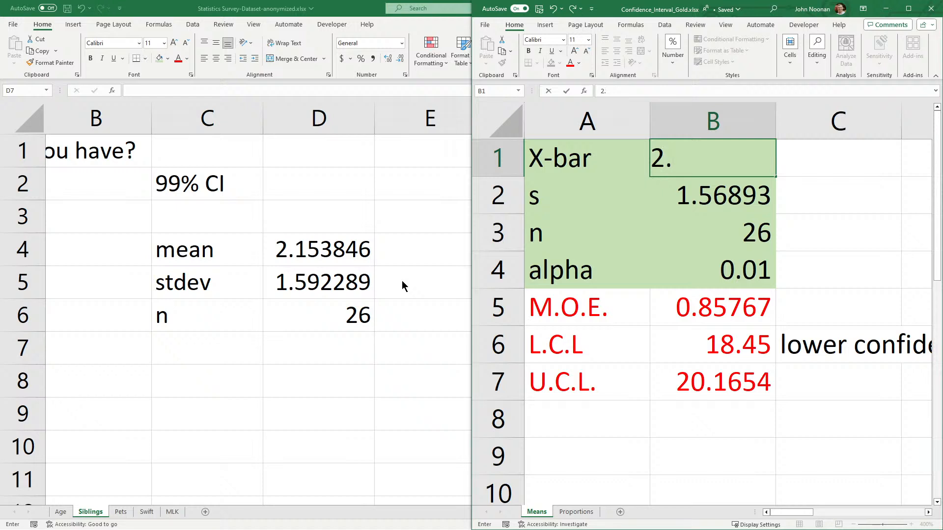
{"action": "type", "text": "153846"}
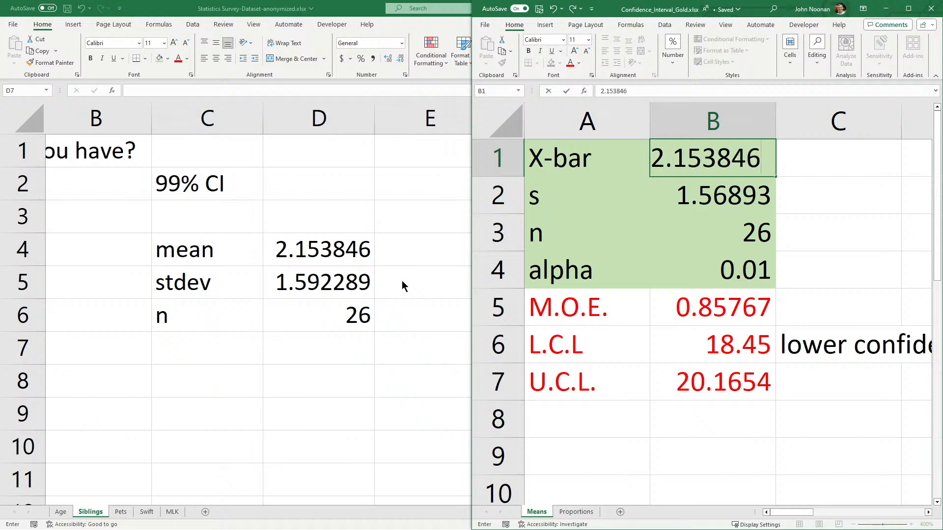
{"action": "key", "text": "Return"}
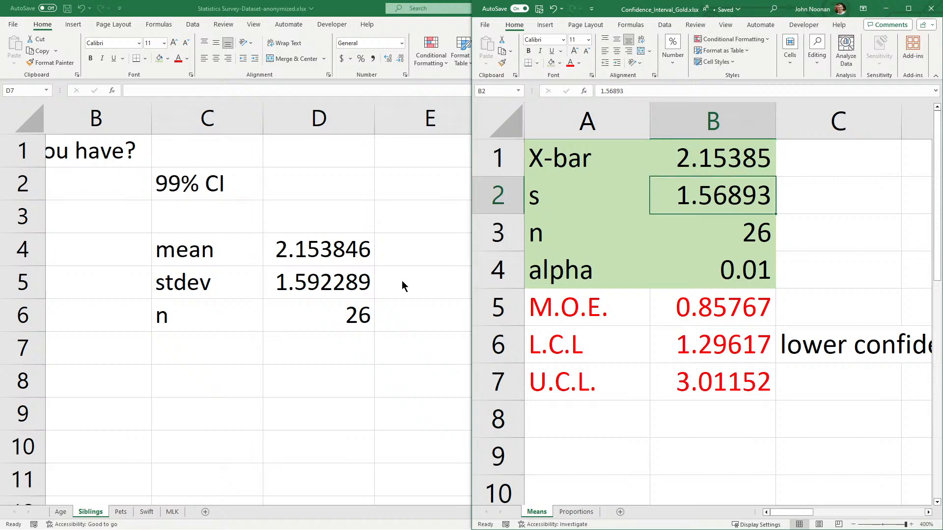
{"action": "type", "text": "1.59"}
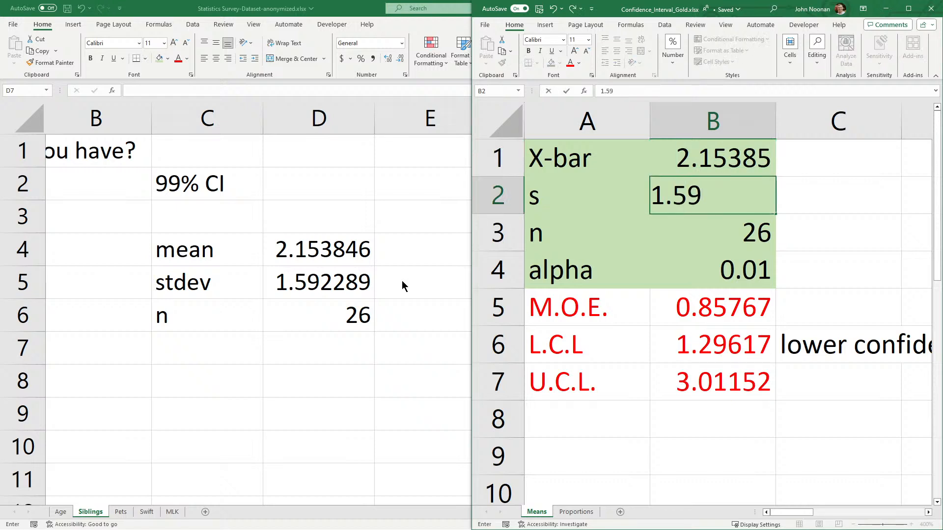
{"action": "type", "text": "2289"}
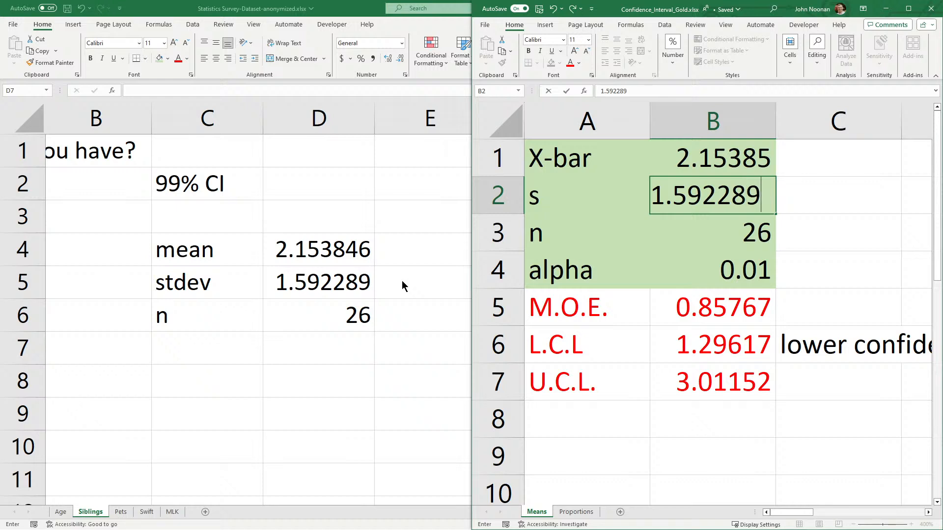
{"action": "key", "text": "Return"}
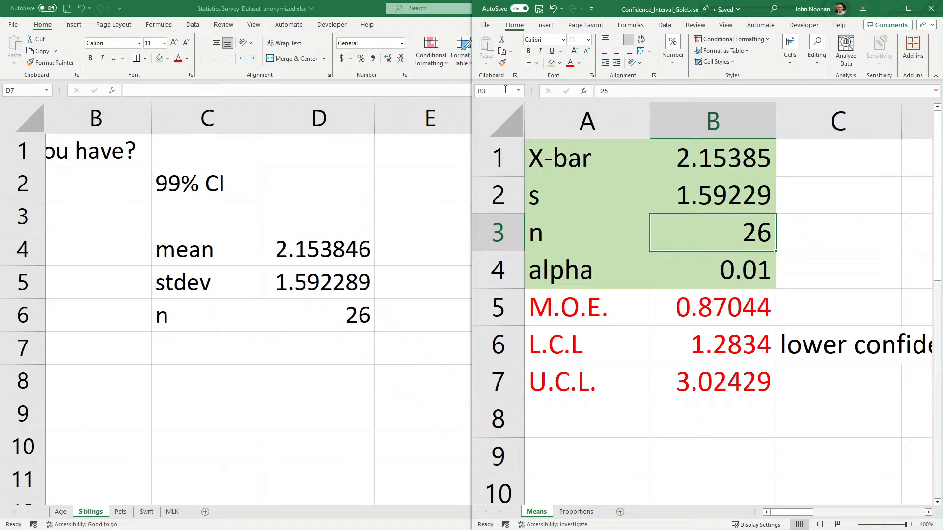
Arrange the survey dataset workbook and the confidence interval workbook side by side, each filling half the screen
{"action": "left_click", "coordinate": [708, 353]}
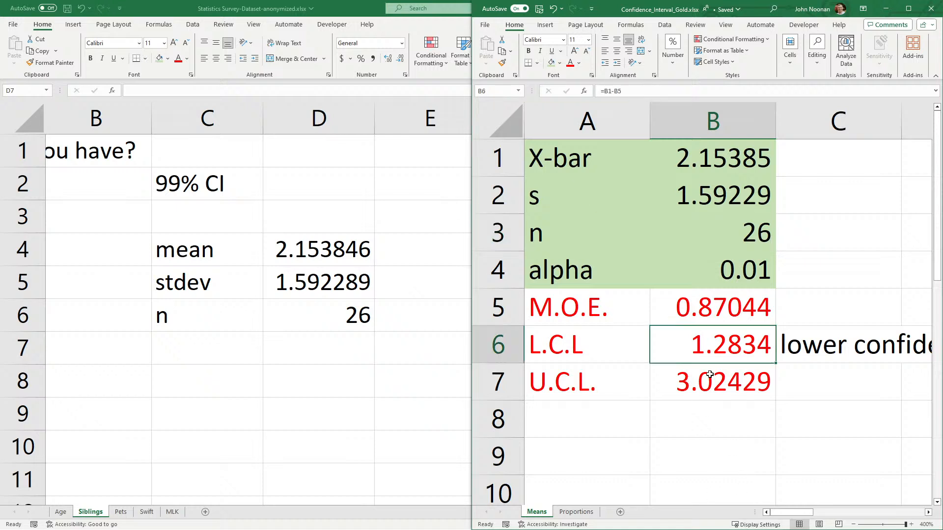
{"action": "left_click", "coordinate": [174, 375]}
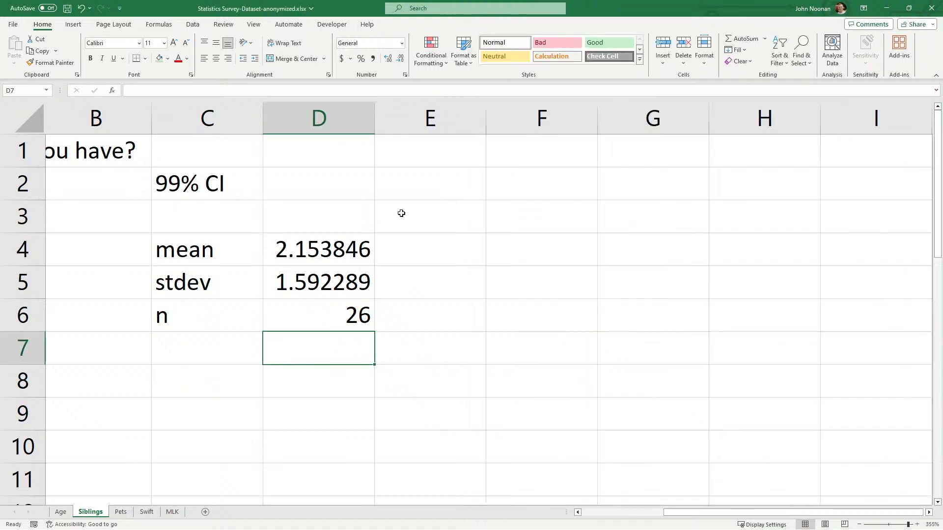
{"action": "key", "text": "alt+Tab"}
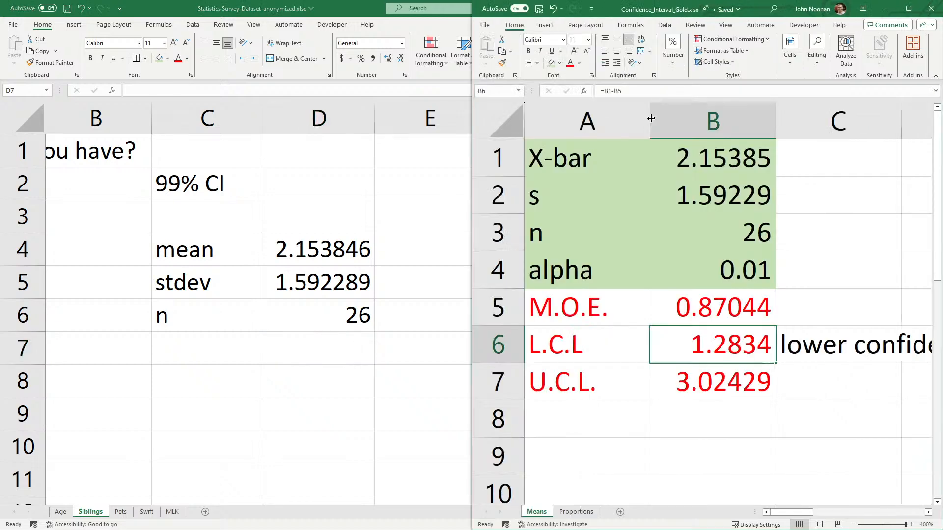
{"action": "left_click_drag", "start_coordinate": [757, 19], "coordinate": [941, 206]}
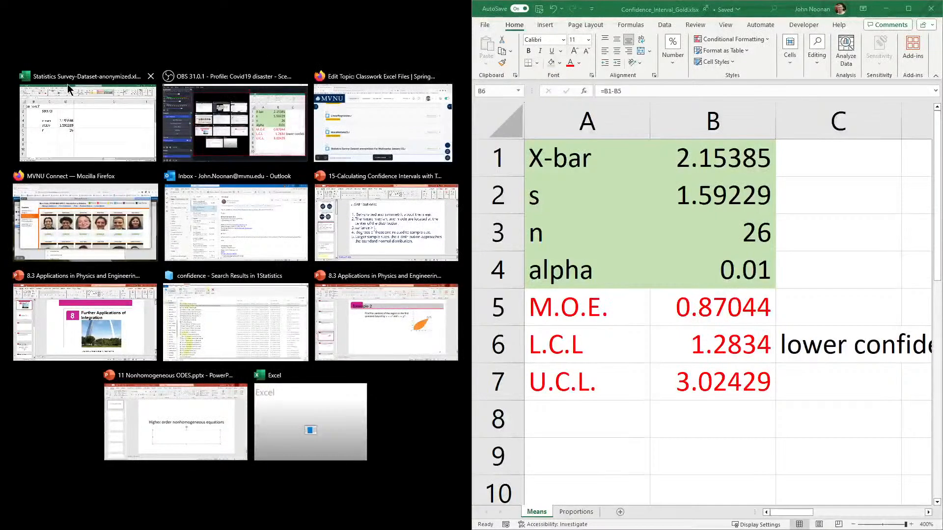
{"action": "left_click", "coordinate": [72, 110]}
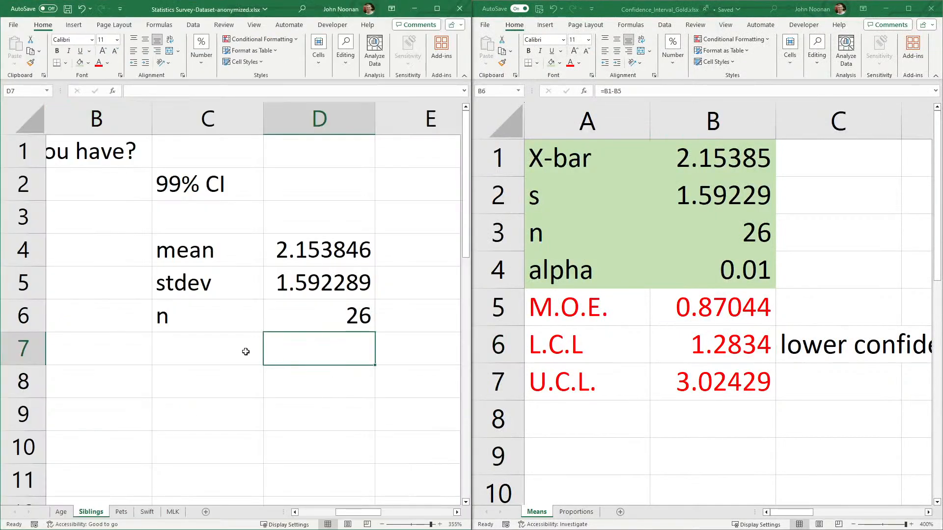
In C8 of the Siblings sheet, write "I am 99% confident that the true mean number of siblings that MVNU students have is between 1.3 and 3.0."
{"action": "left_click", "coordinate": [168, 388]}
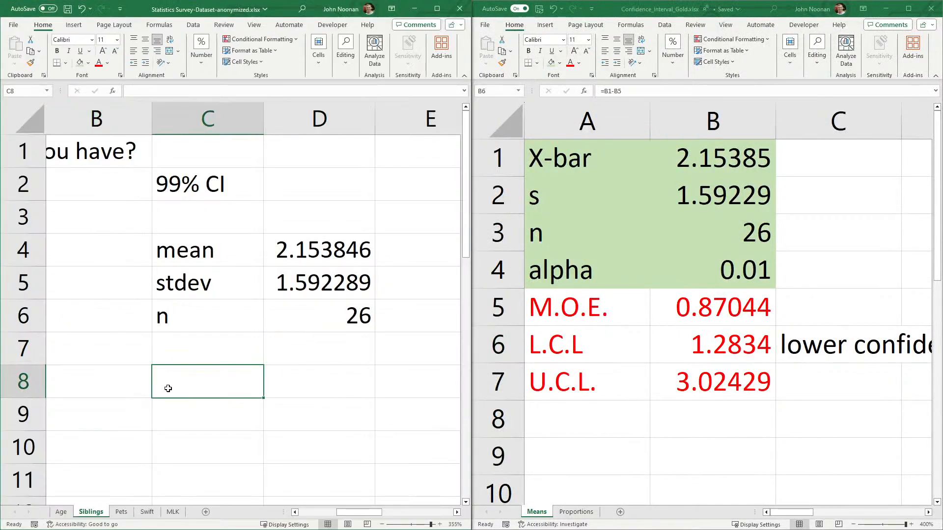
{"action": "type", "text": "I am 9"}
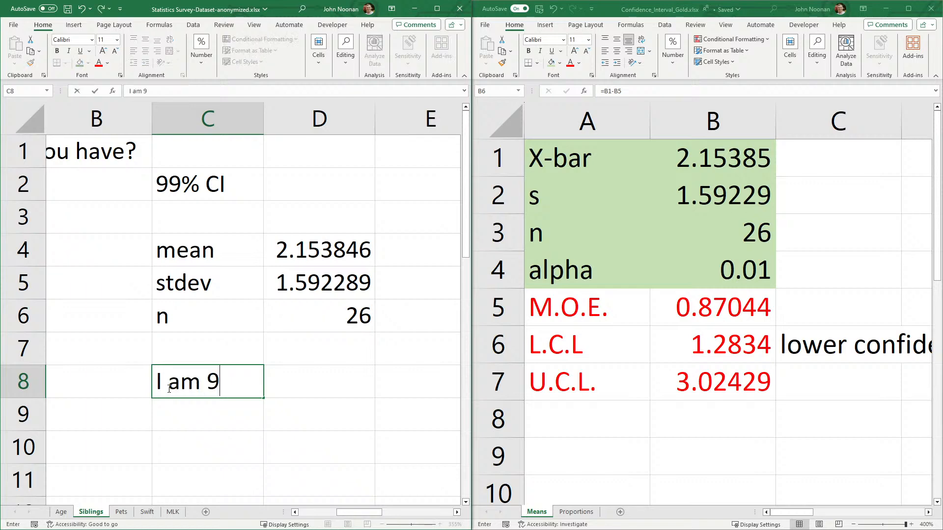
{"action": "type", "text": "9% confide"}
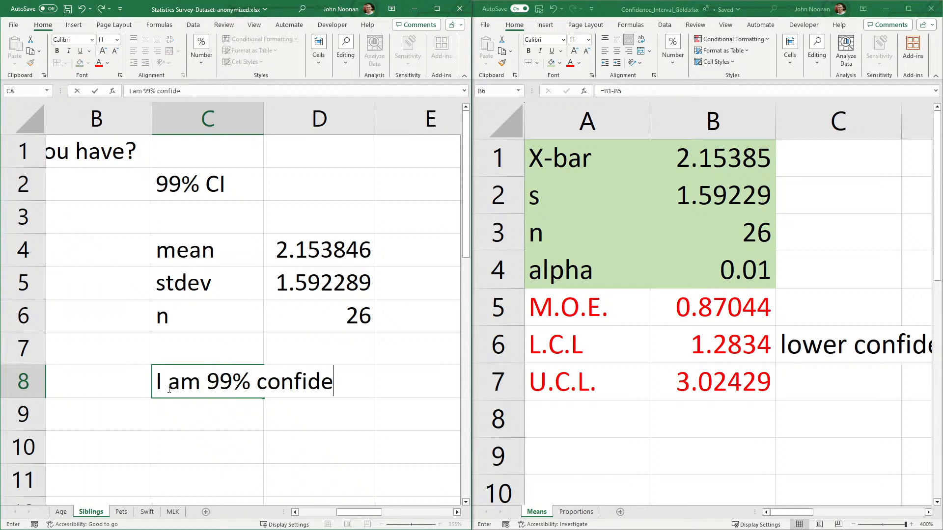
{"action": "type", "text": "nt that the true "}
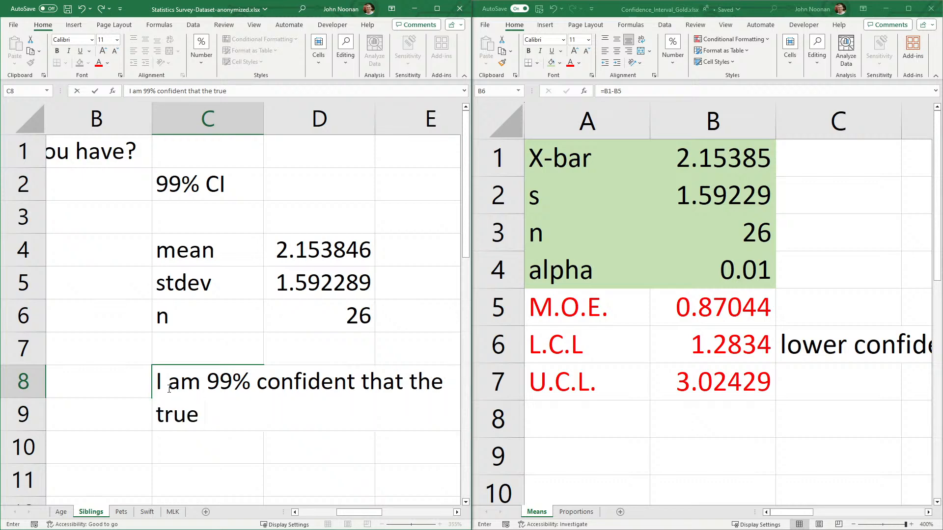
{"action": "type", "text": "mean number of"}
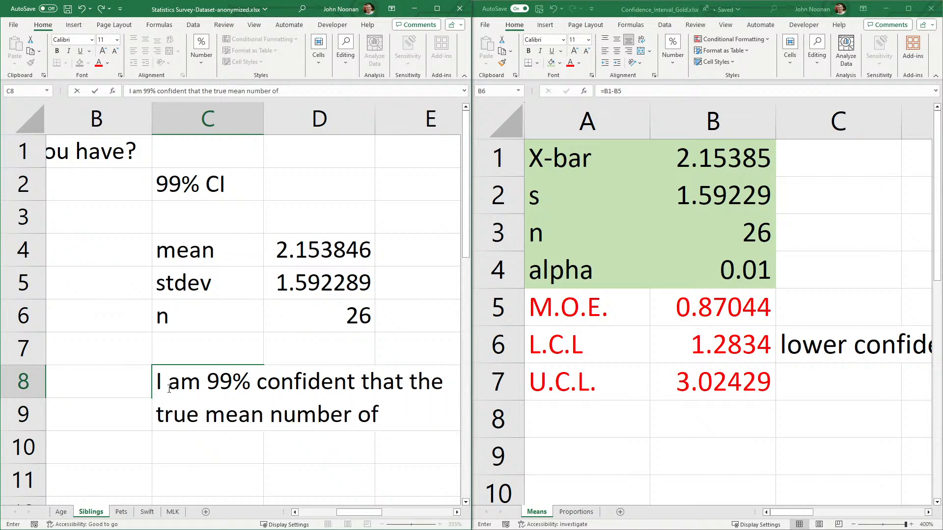
{"action": "type", "text": " siblings"}
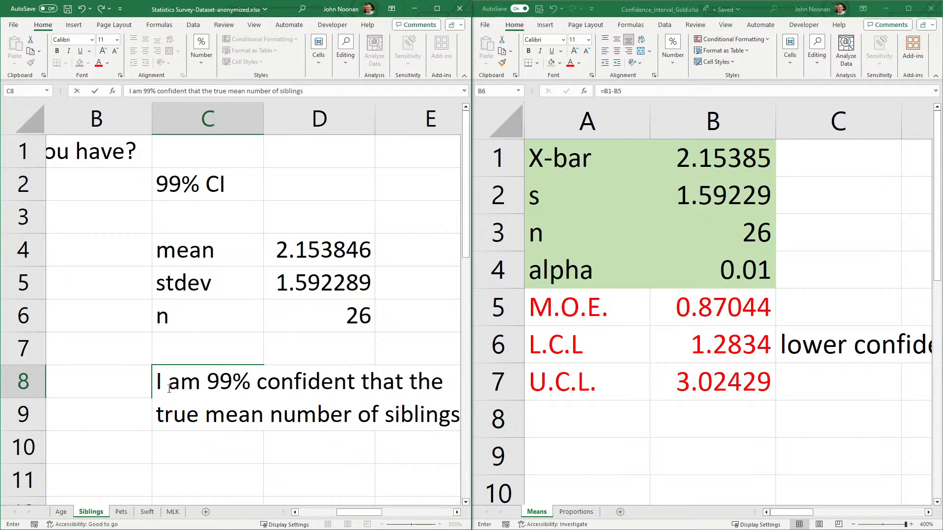
{"action": "type", "text": " that MVNU s"}
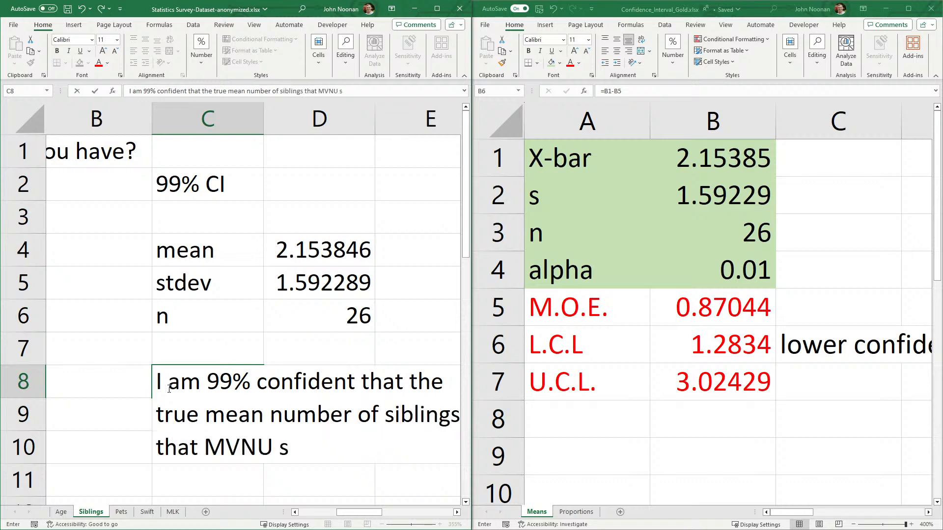
{"action": "type", "text": "tudents have is between "}
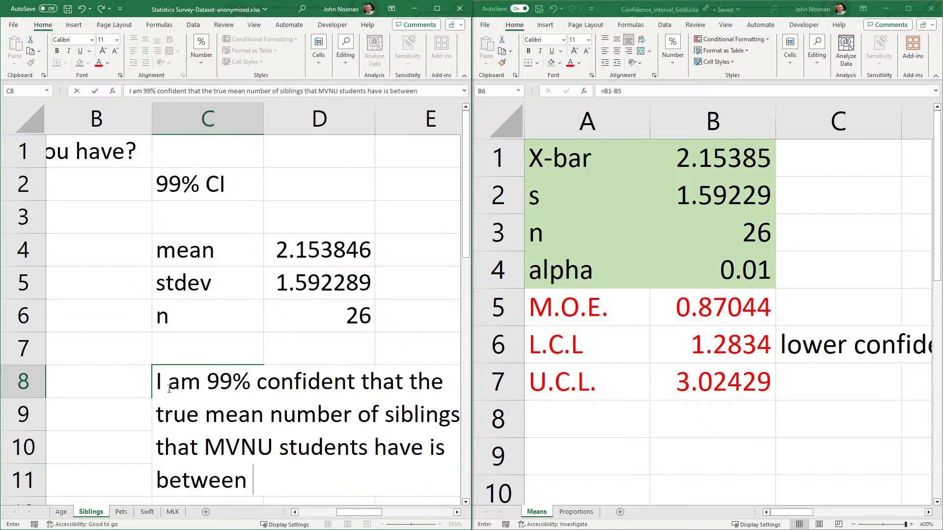
{"action": "type", "text": "1.3 and"}
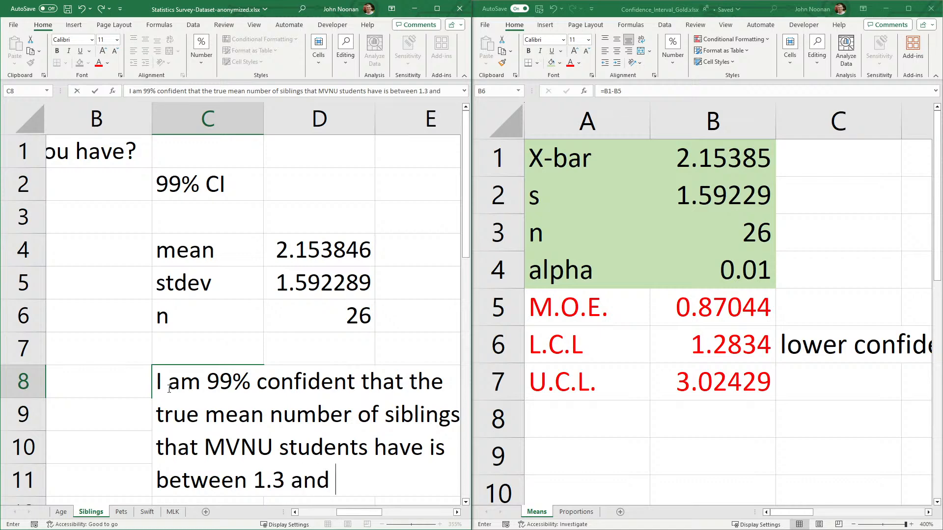
{"action": "type", "text": " 3.0."}
Minimize the survey dataset workbook and narrow the confidence interval workbook's window to uncover more of the instruction slide behind it
{"action": "key", "text": "alt+Tab"}
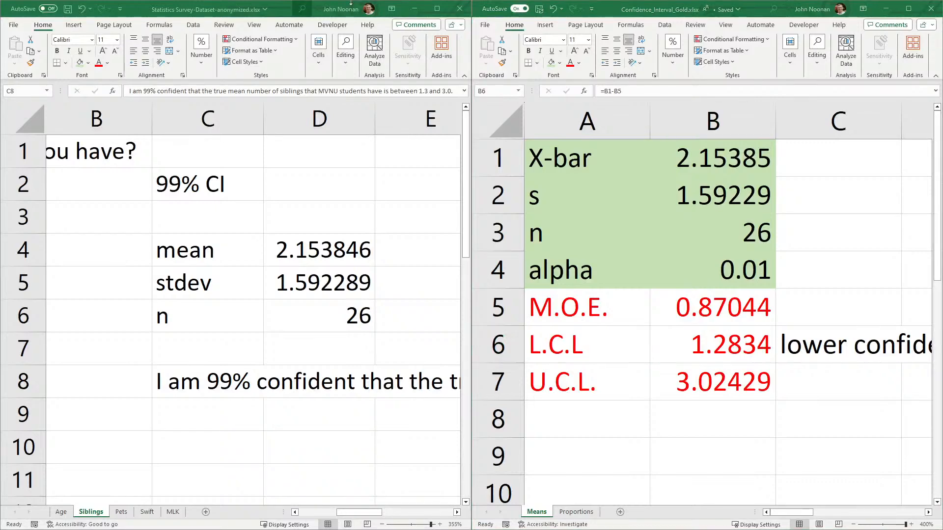
{"action": "left_click", "coordinate": [413, 13]}
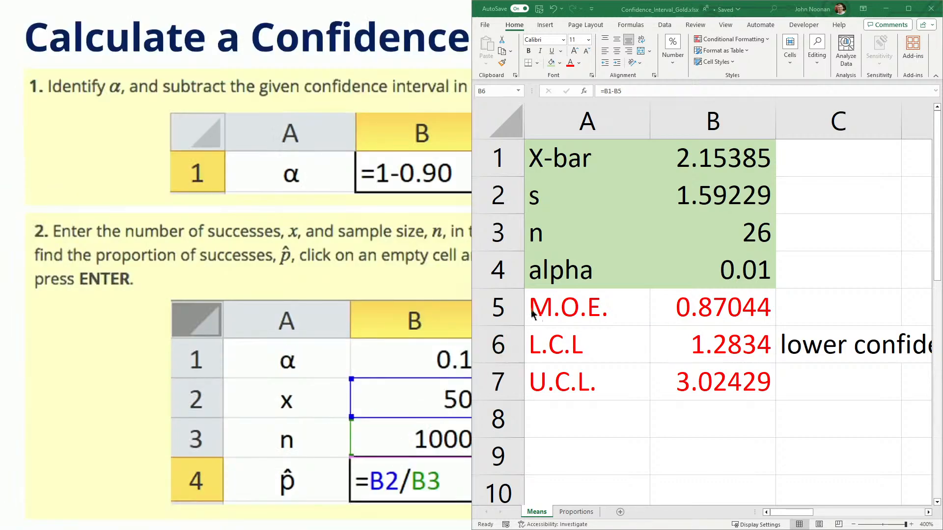
{"action": "left_click_drag", "start_coordinate": [471, 221], "coordinate": [542, 221]}
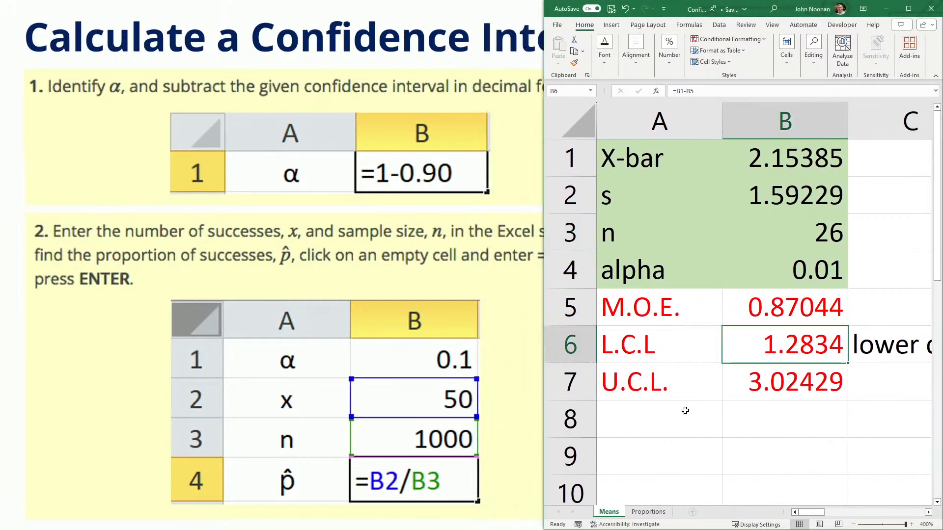
Enter the labels alpha, x, n and p-hat in A1:A4 of the Proportions sheet
{"action": "left_click", "coordinate": [662, 514]}
{"action": "scroll", "coordinate": [654, 412], "scroll_direction": "up", "scroll_amount": 15, "text": "ctrl"}
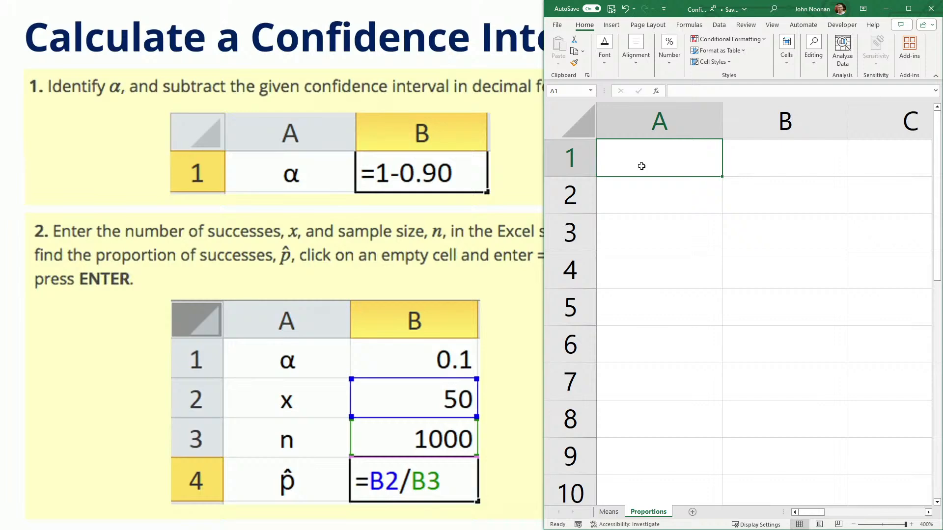
{"action": "type", "text": "alpha"}
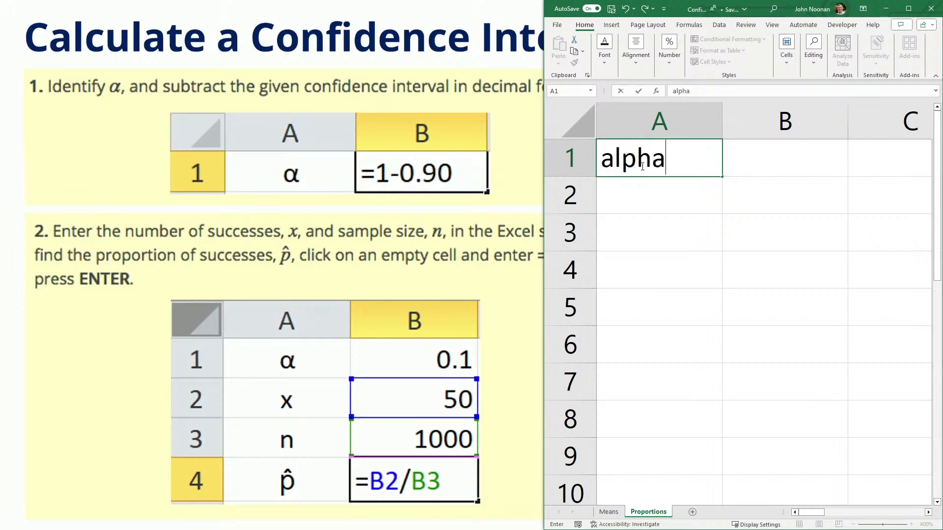
{"action": "key", "text": "Return"}
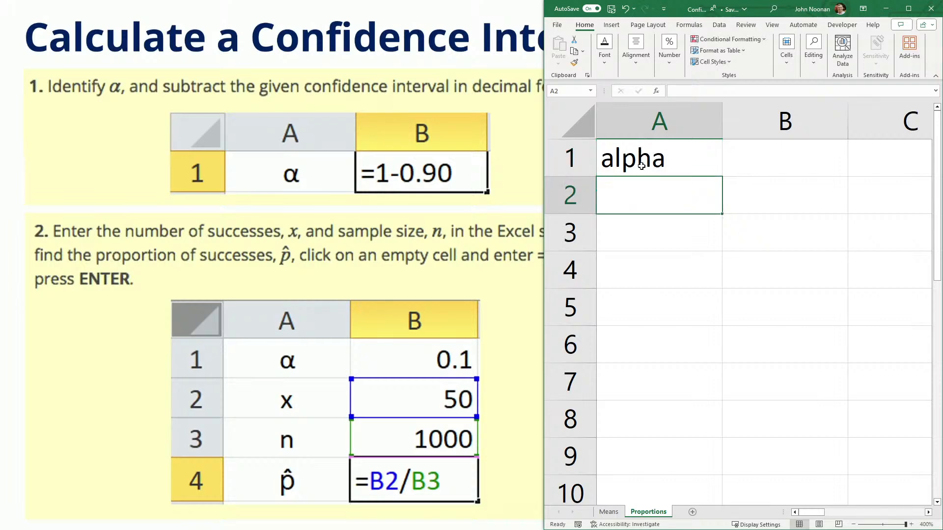
{"action": "type", "text": "x"}
{"action": "key", "text": "Return"}
{"action": "type", "text": "n"}
{"action": "key", "text": "Return"}
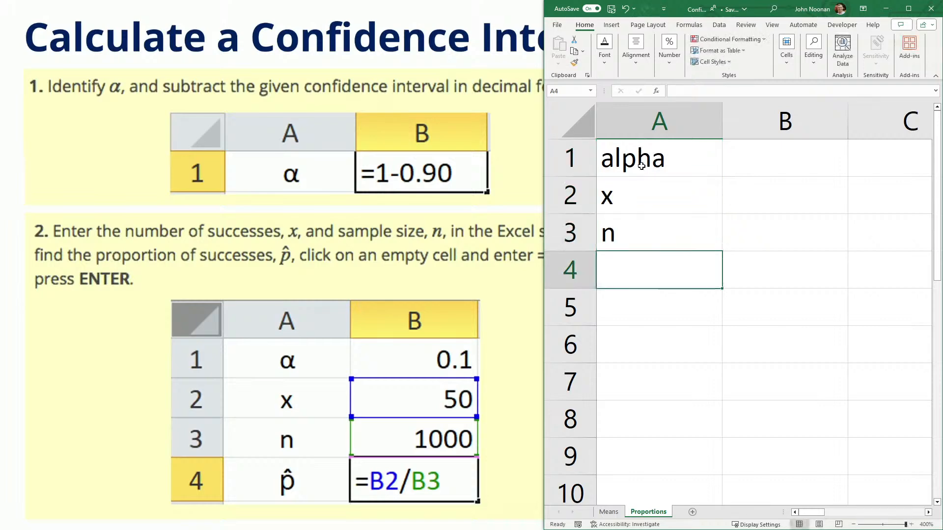
{"action": "type", "text": "p-hat"}
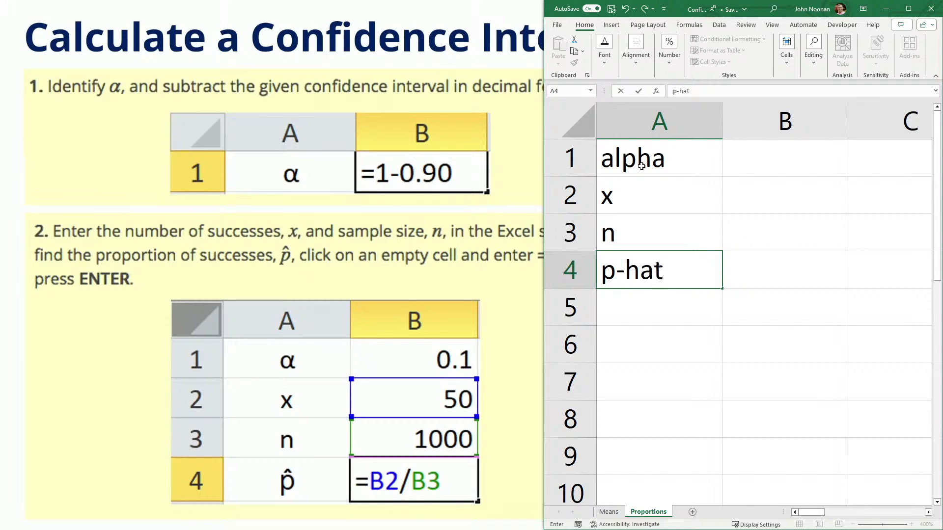
{"action": "key", "text": "Return"}
Enter 0.1 for alpha, 50 for x and 1000 for n in B1:B3 of the Proportions sheet
{"action": "key", "text": "Up"}
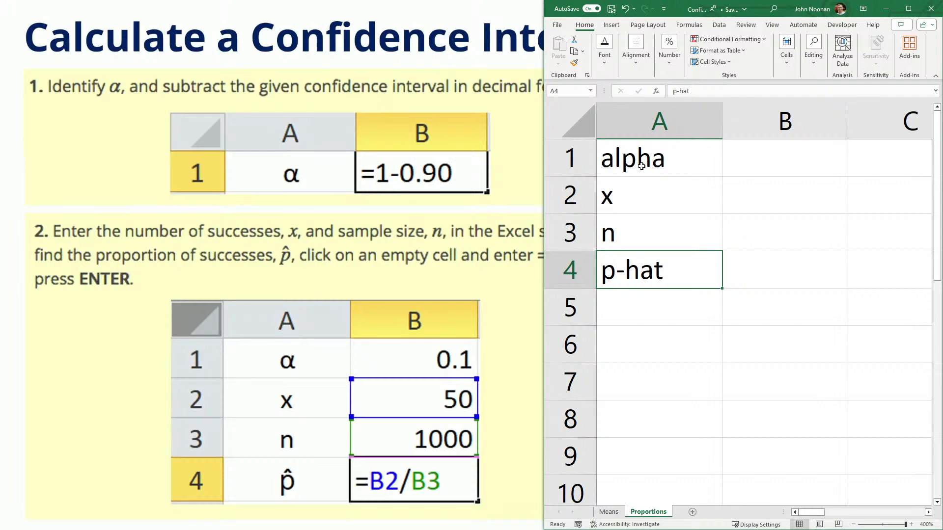
{"action": "key", "text": "Right"}
{"action": "key", "text": "Up"}
{"action": "key", "text": "Up"}
{"action": "key", "text": "Up"}
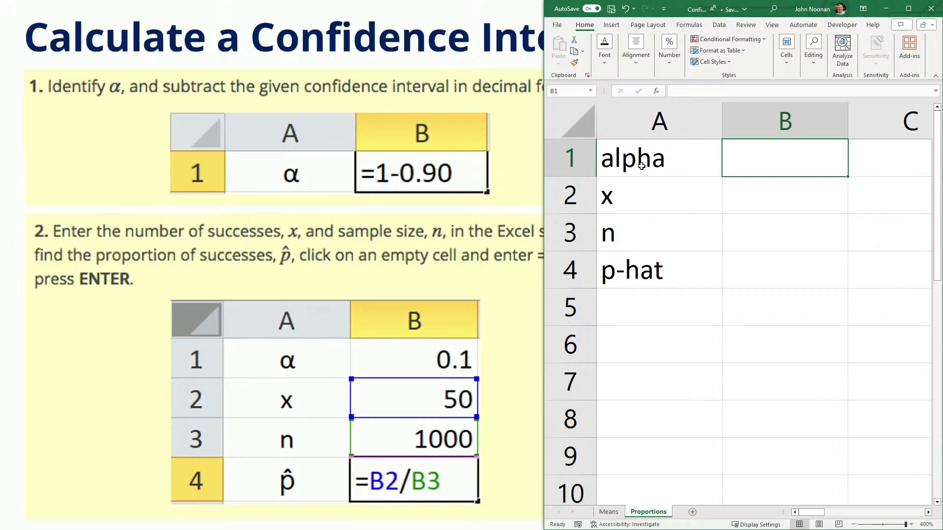
{"action": "type", "text": "0.1"}
{"action": "key", "text": "Return"}
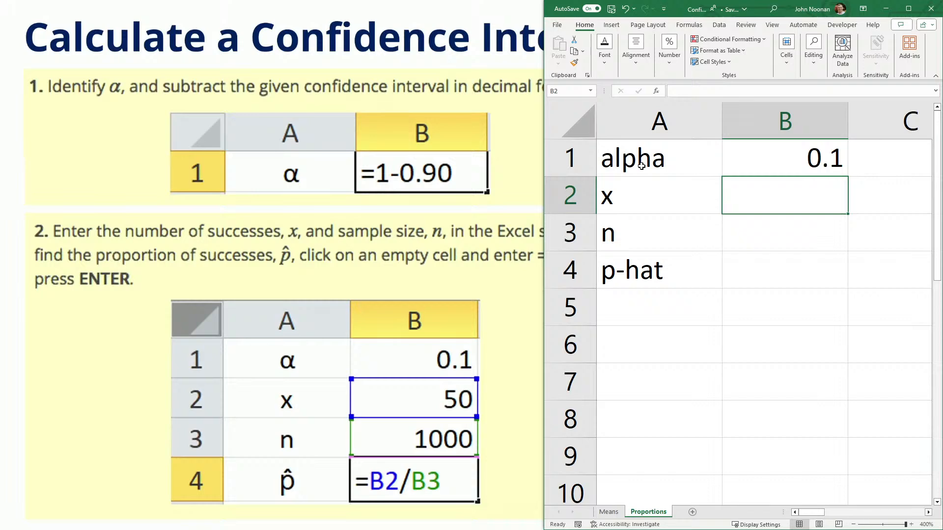
{"action": "type", "text": "50"}
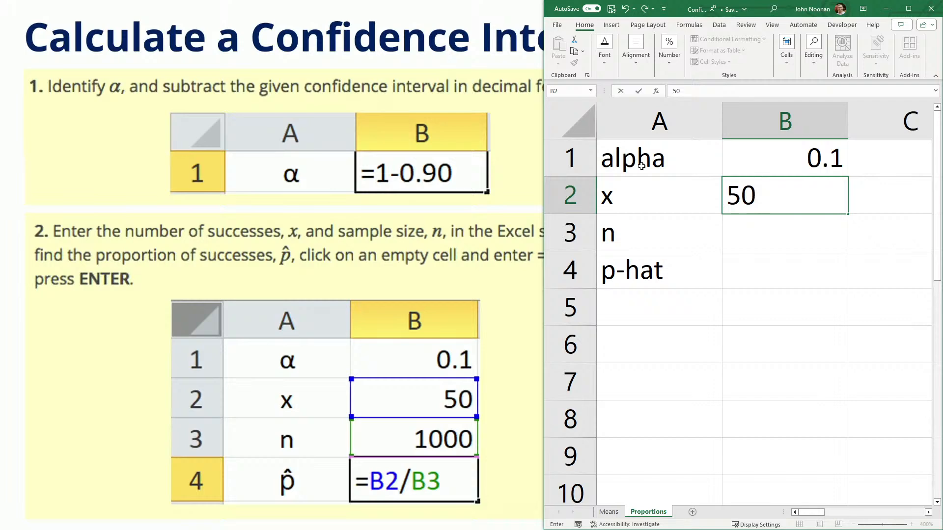
{"action": "key", "text": "Return"}
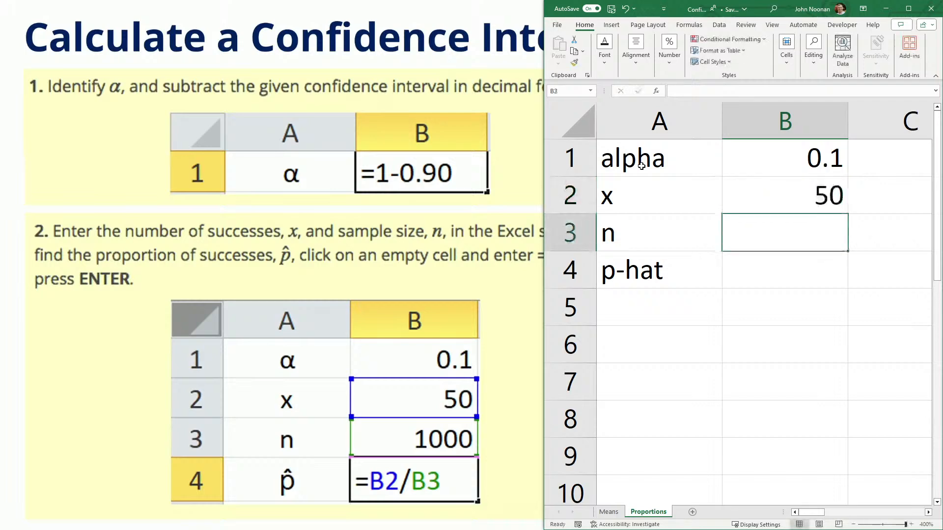
{"action": "key", "text": "Up"}
{"action": "key", "text": "Down"}
{"action": "type", "text": "1000"}
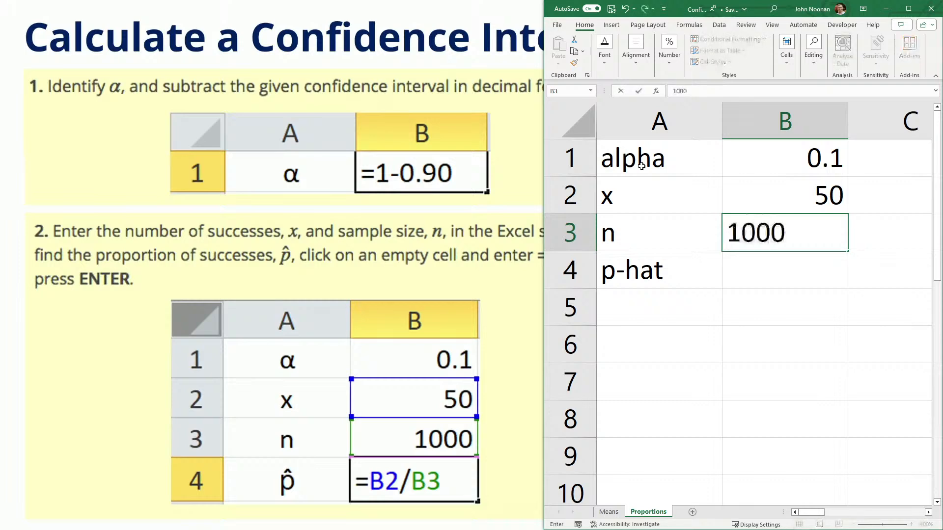
{"action": "key", "text": "Up"}
{"action": "key", "text": "Left"}
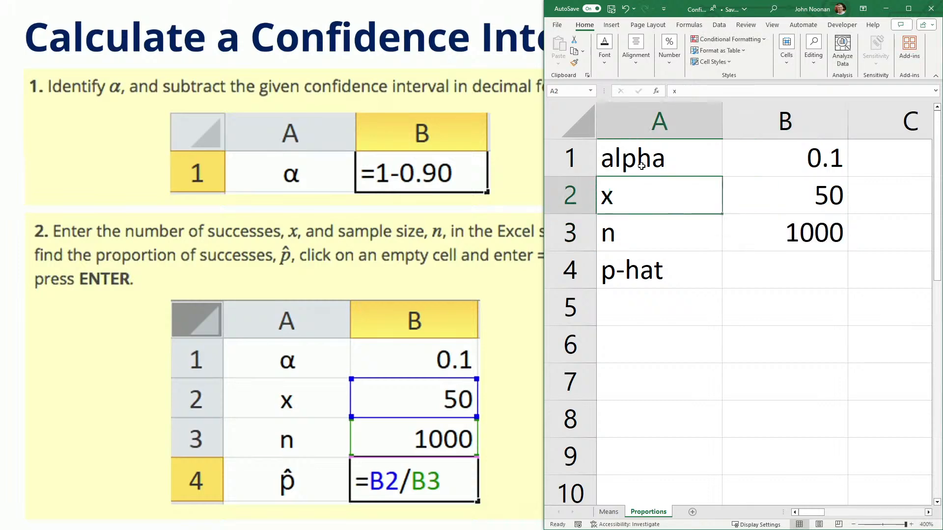
{"action": "key", "text": "F2"}
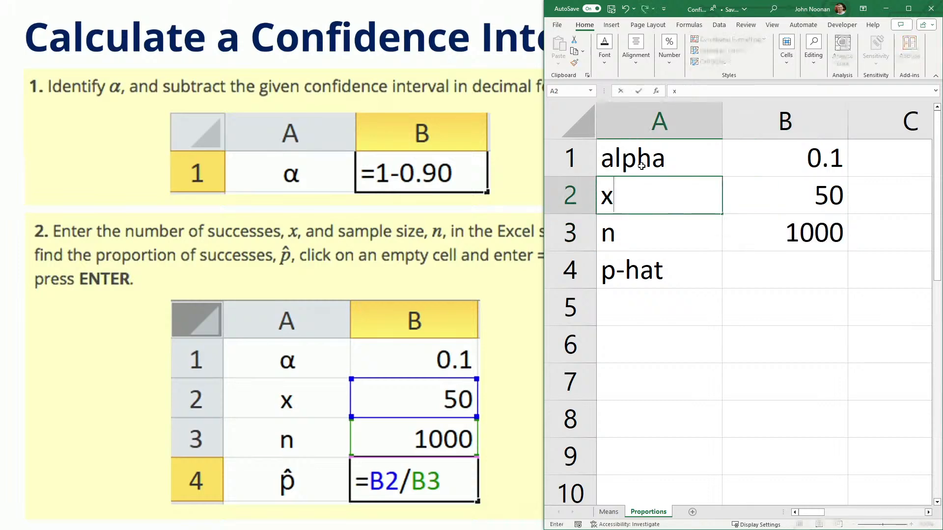
{"action": "type", "text": "(n"}
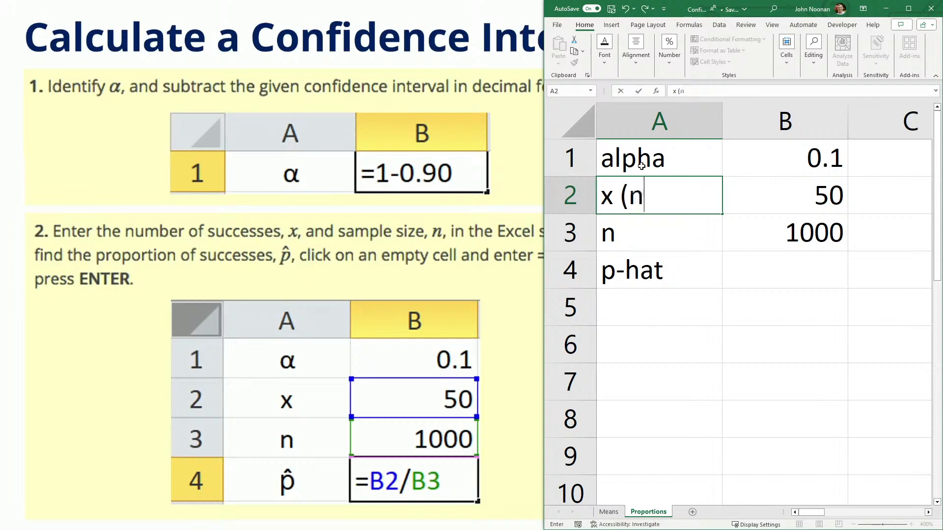
{"action": "type", "text": "umber of su"}
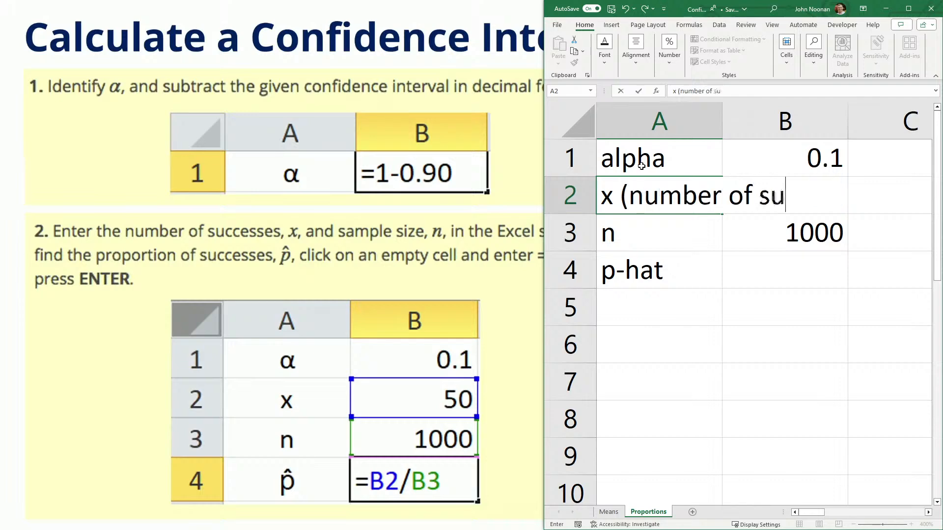
{"action": "key", "text": "BackSpace"}
{"action": "key", "text": "BackSpace"}
{"action": "key", "text": "BackSpace"}
{"action": "key", "text": "BackSpace"}
{"action": "key", "text": "BackSpace"}
{"action": "key", "text": "BackSpace"}
{"action": "key", "text": "BackSpace"}
{"action": "key", "text": "BackSpace"}
{"action": "key", "text": "BackSpace"}
{"action": "key", "text": "BackSpace"}
{"action": "key", "text": "BackSpace"}
{"action": "key", "text": "BackSpace"}
{"action": "key", "text": "BackSpace"}
{"action": "key", "text": "BackSpace"}
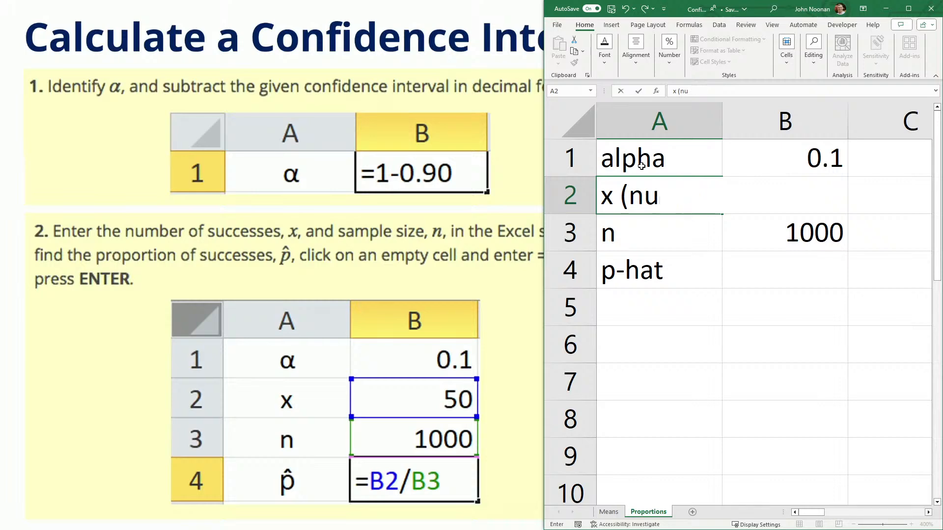
{"action": "key", "text": "Return"}
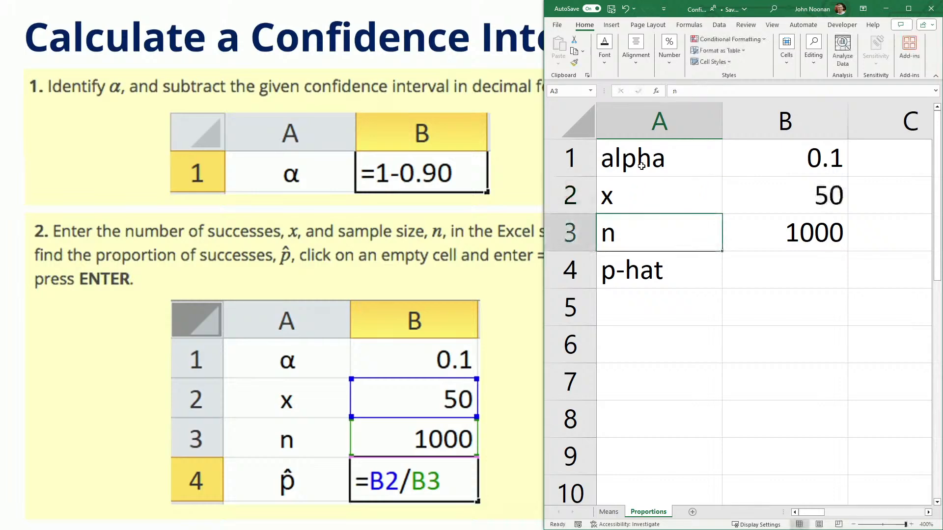
Calculate p-hat in B4 with the formula =B2/B3
{"action": "key", "text": "Down"}
{"action": "key", "text": "Right"}
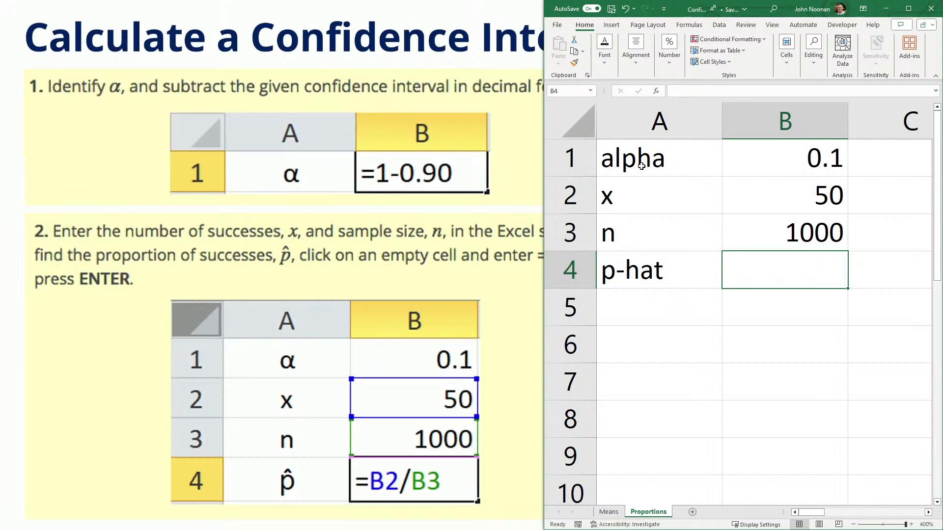
{"action": "type", "text": "="}
{"action": "key", "text": "Up"}
{"action": "key", "text": "Up"}
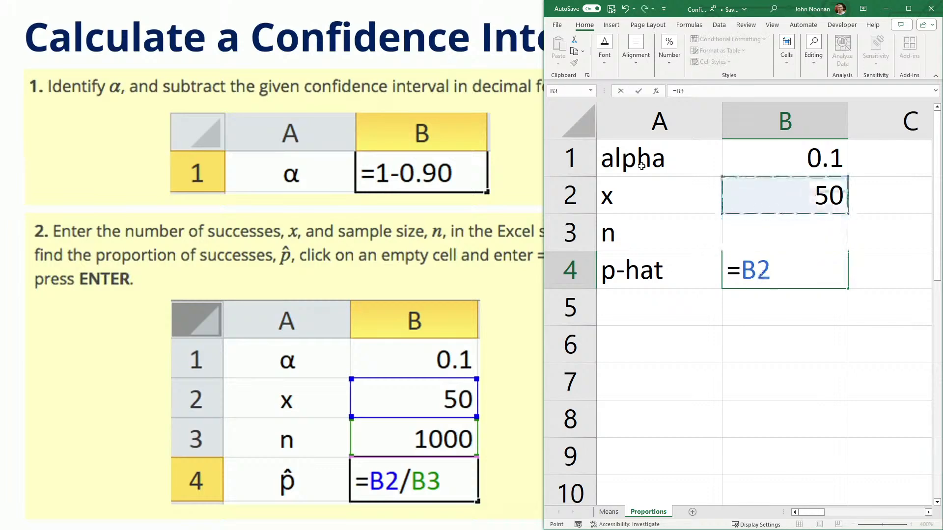
{"action": "type", "text": "/"}
{"action": "key", "text": "Up"}
{"action": "key", "text": "Return"}
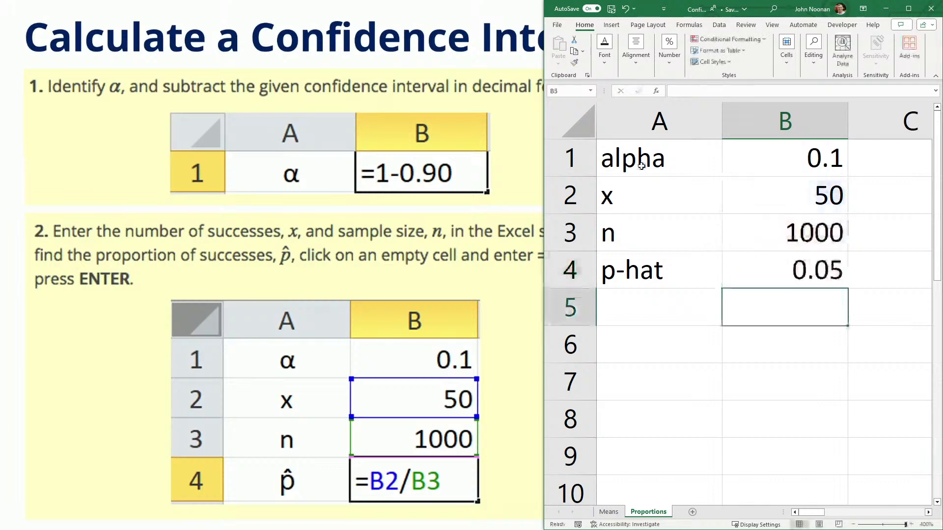
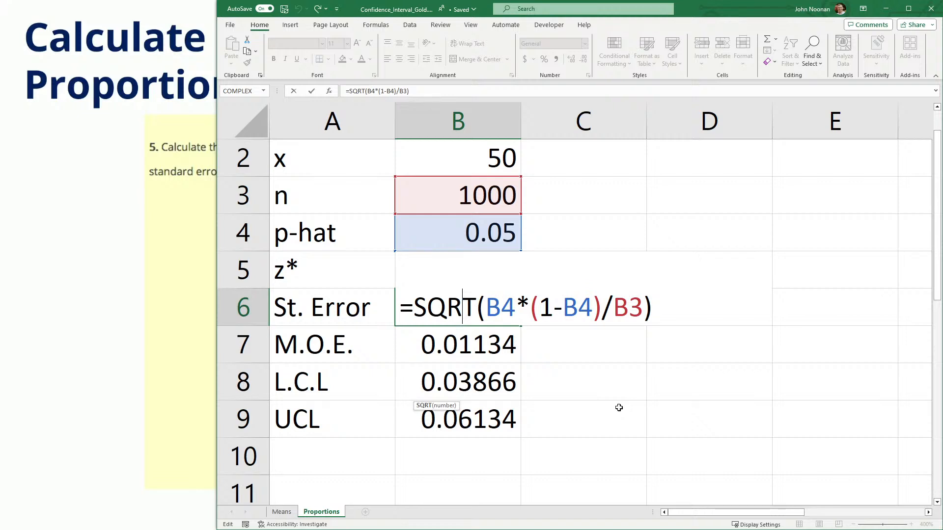
Close the standard error formula in B6 and inspect the margin of error formula in B7
{"action": "key", "text": "ctrl+Return"}
{"action": "key", "text": "Down"}
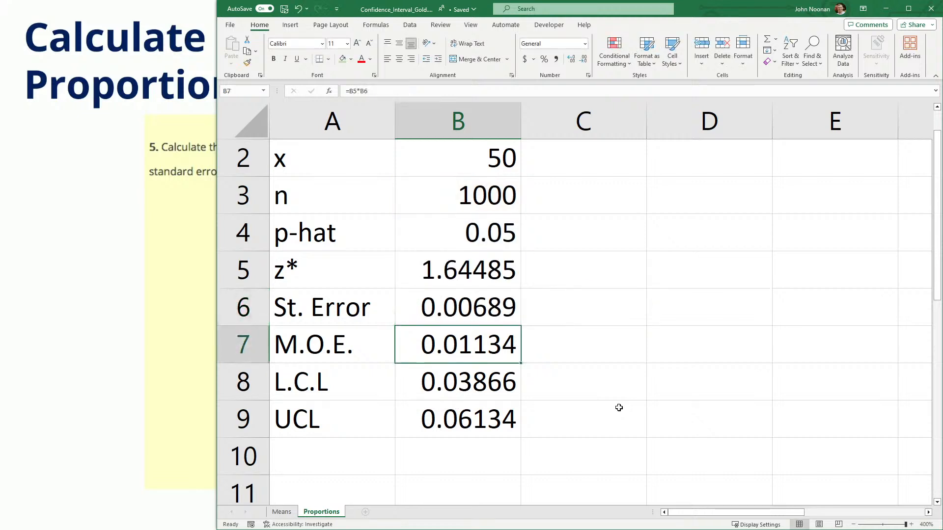
{"action": "key", "text": "F2"}
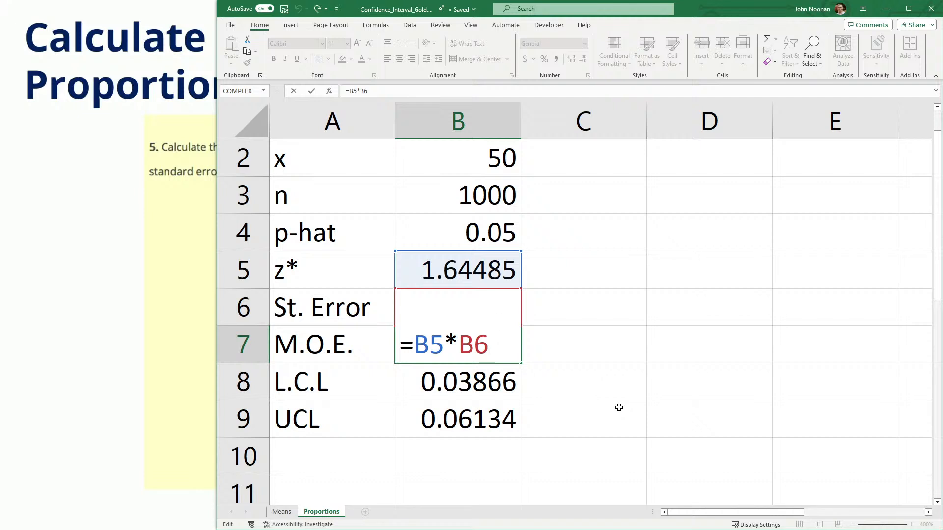
Fill the alpha, x and n input rows in A1:B3 with light green
{"action": "scroll", "coordinate": [659, 301], "scroll_direction": "up", "scroll_amount": 1}
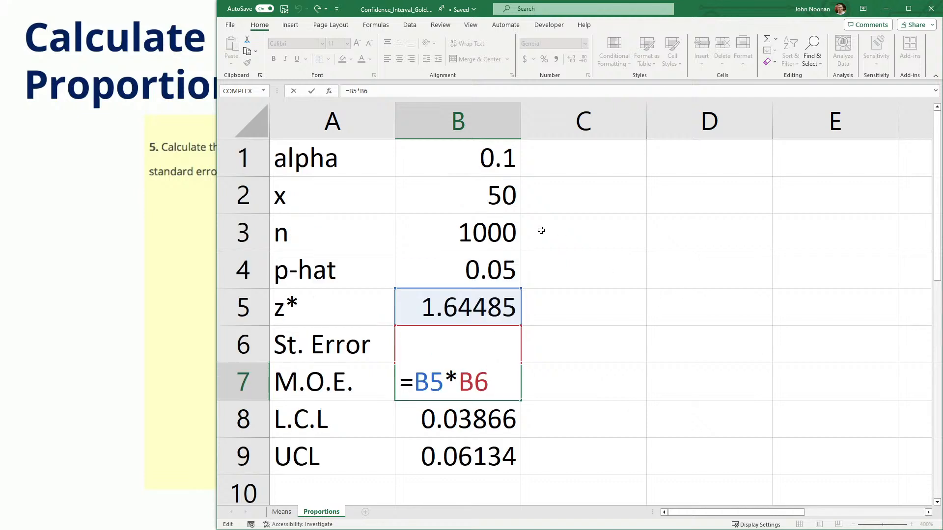
{"action": "mouse_move", "coordinate": [512, 240]}
{"action": "left_mouse_down"}
{"action": "mouse_move", "coordinate": [485, 241]}
{"action": "mouse_move", "coordinate": [345, 158]}
{"action": "mouse_move", "coordinate": [342, 169]}
{"action": "left_mouse_up"}
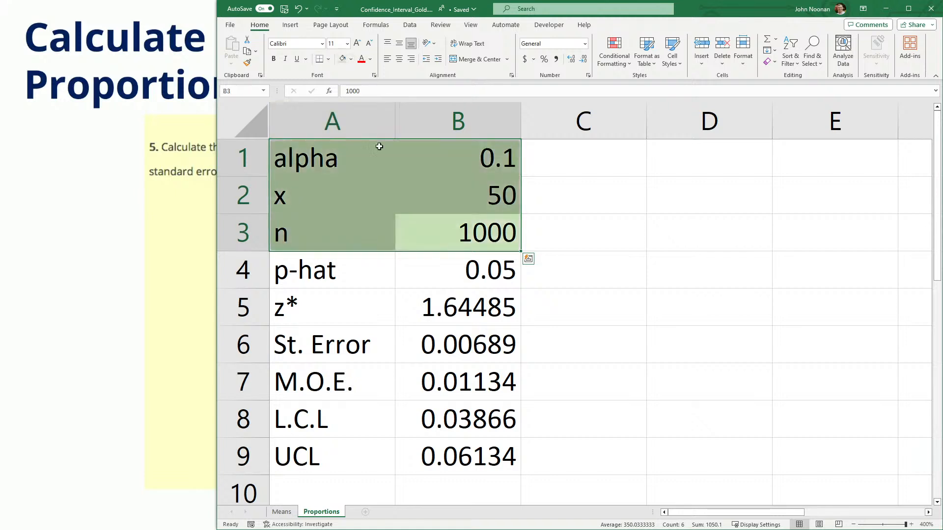
{"action": "left_click", "coordinate": [562, 294]}
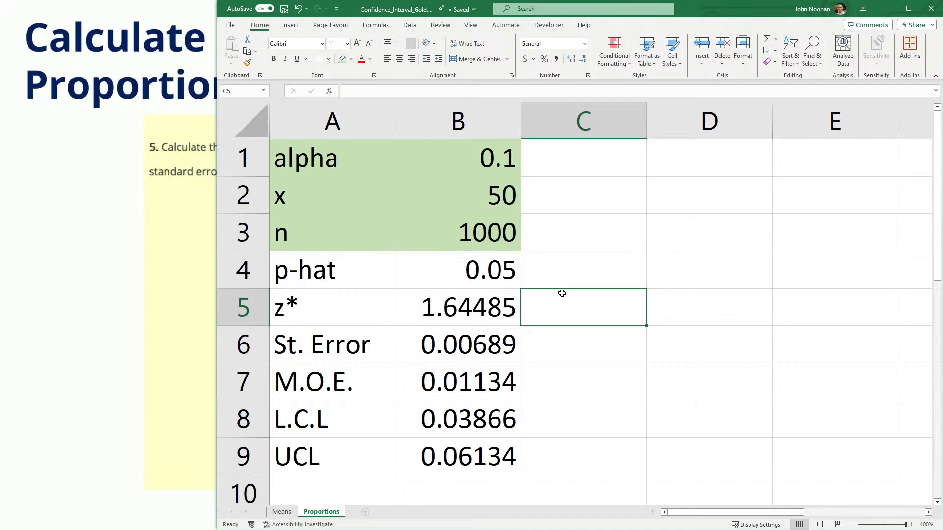
Format the calculated rows from p-hat to UCL in A4:B9 with red text and a yellow fill
{"action": "left_click", "coordinate": [390, 266]}
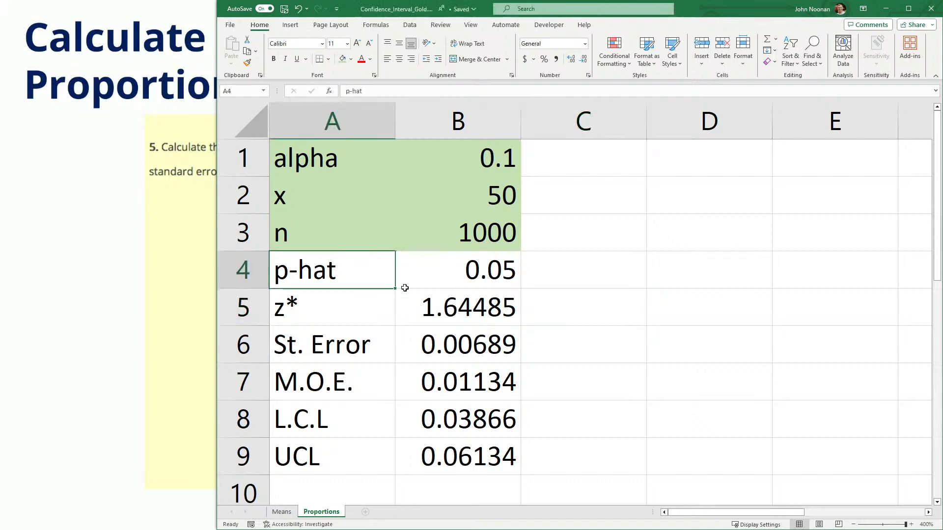
{"action": "left_click_drag", "start_coordinate": [405, 288], "coordinate": [439, 448]}
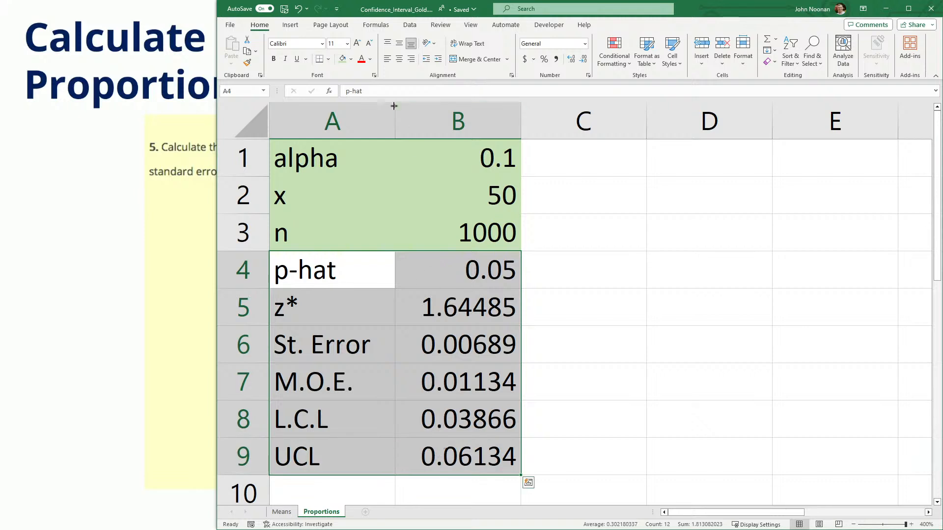
{"action": "left_click", "coordinate": [365, 60]}
{"action": "left_click", "coordinate": [350, 60]}
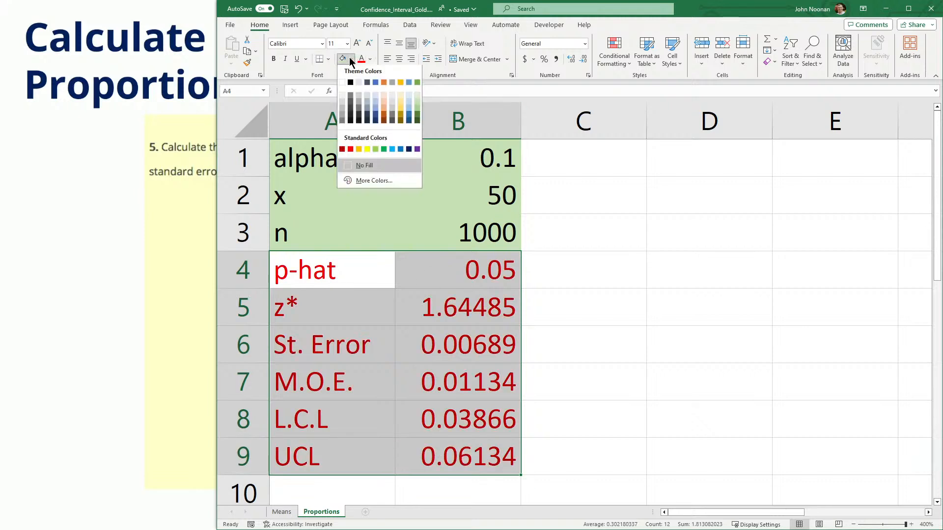
{"action": "left_click", "coordinate": [367, 149]}
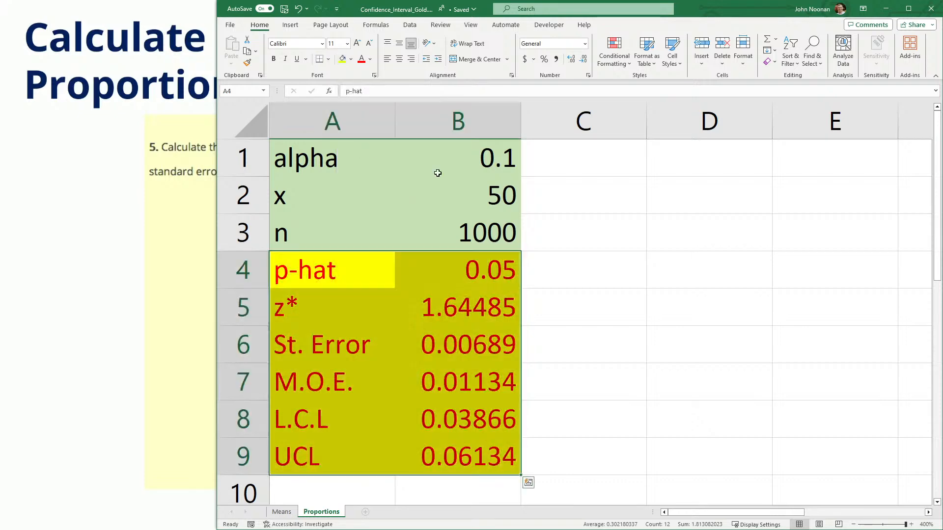
{"action": "left_click", "coordinate": [556, 263]}
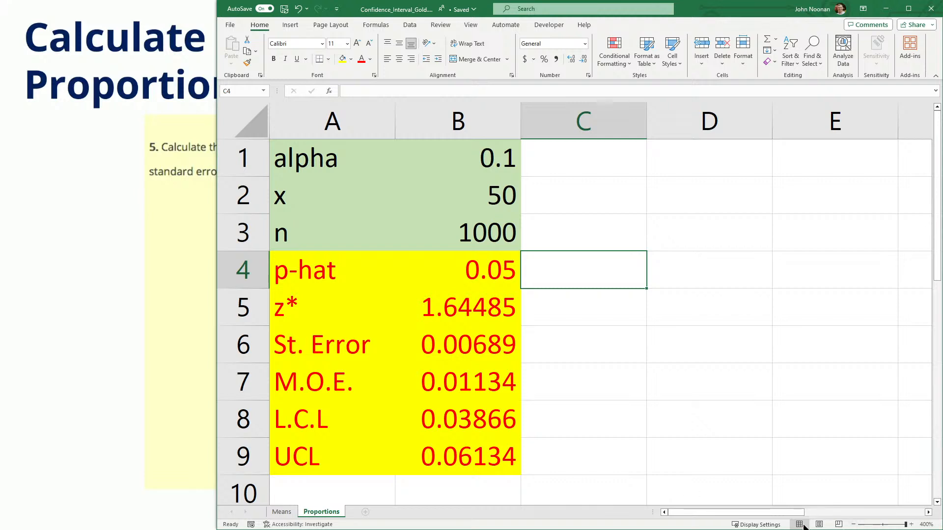
Inspect the lower confidence limit formula in B8, and switch to the slideshow to bring up the mayoral election practice problem
{"action": "double_click", "coordinate": [484, 422]}
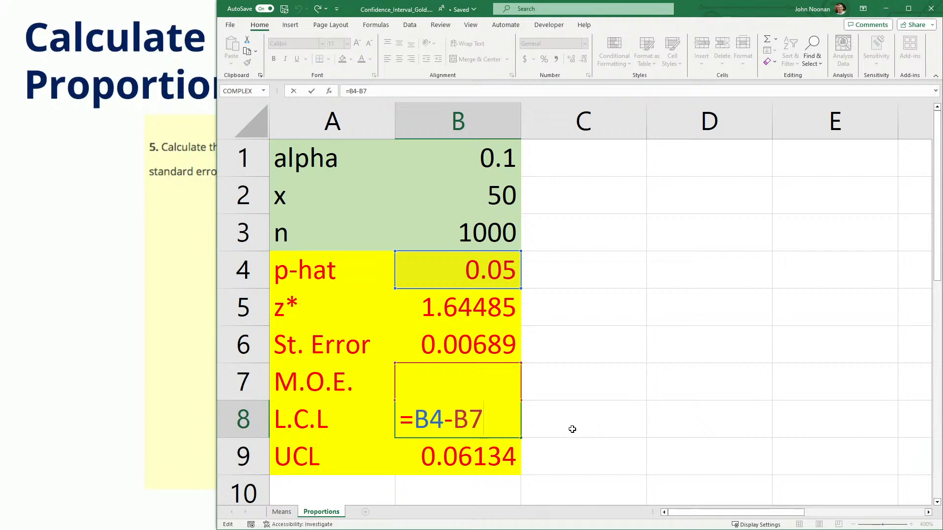
{"action": "key", "text": "ctrl+Return"}
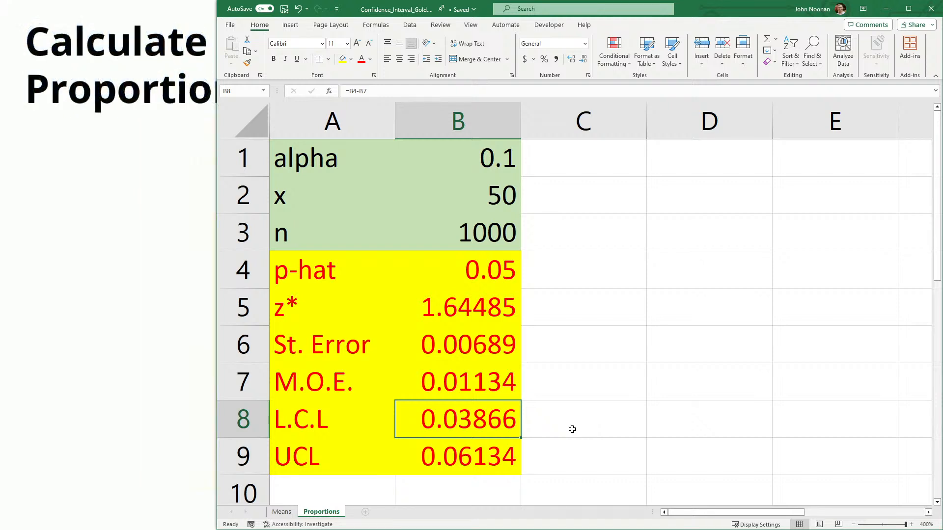
{"action": "key", "text": "alt+Tab"}
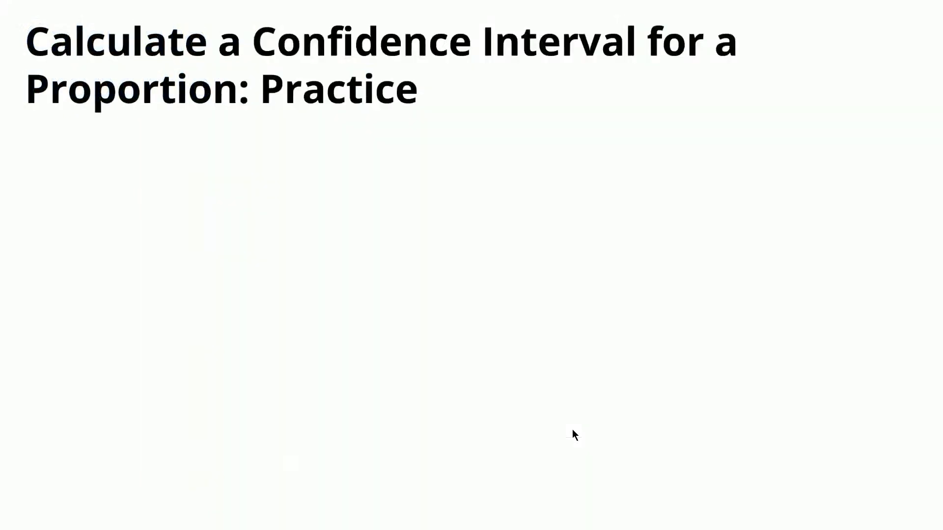
{"action": "key", "text": "Right"}
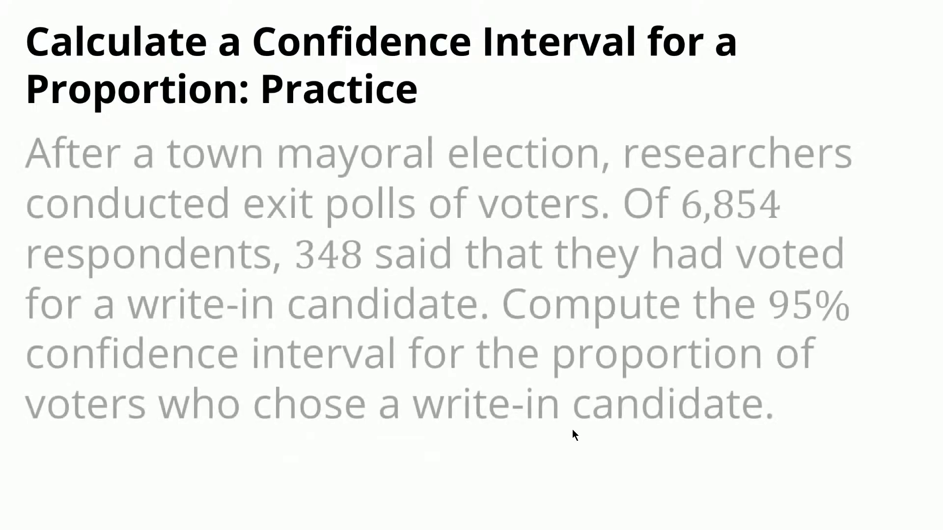
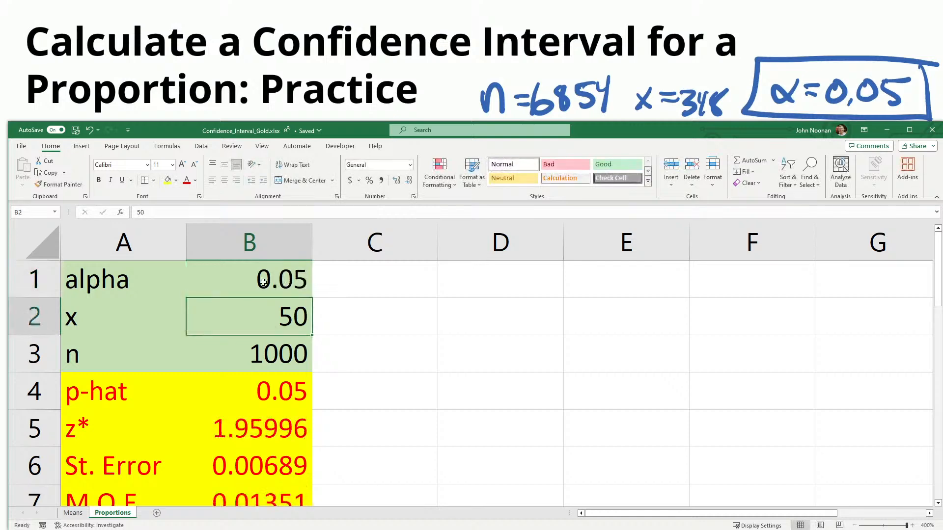
Set x in B2 to 348 and n in B3 to 6854 for the exit poll problem
{"action": "type", "text": "348"}
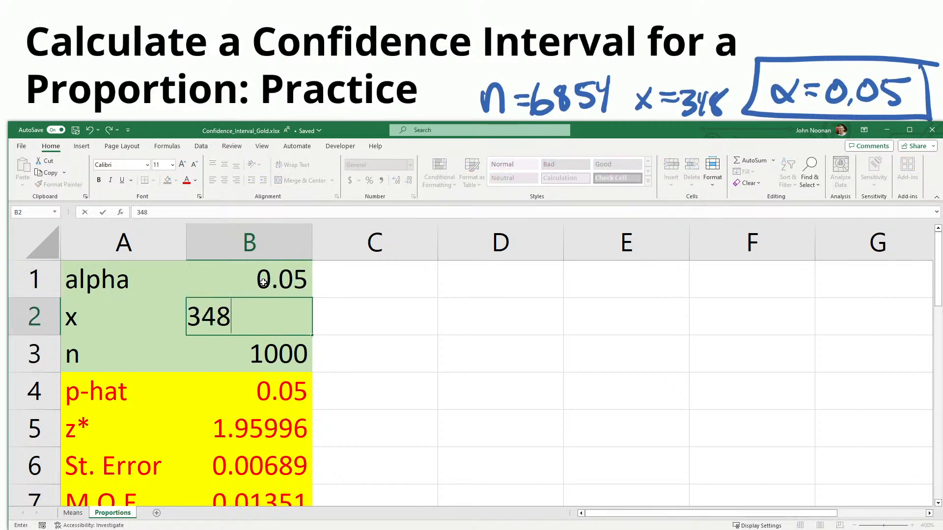
{"action": "key", "text": "Return"}
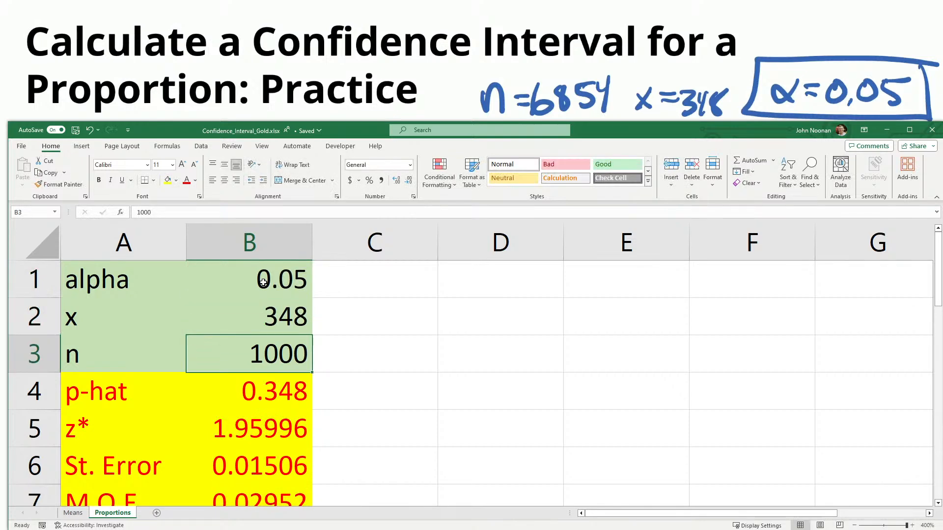
{"action": "type", "text": "685"}
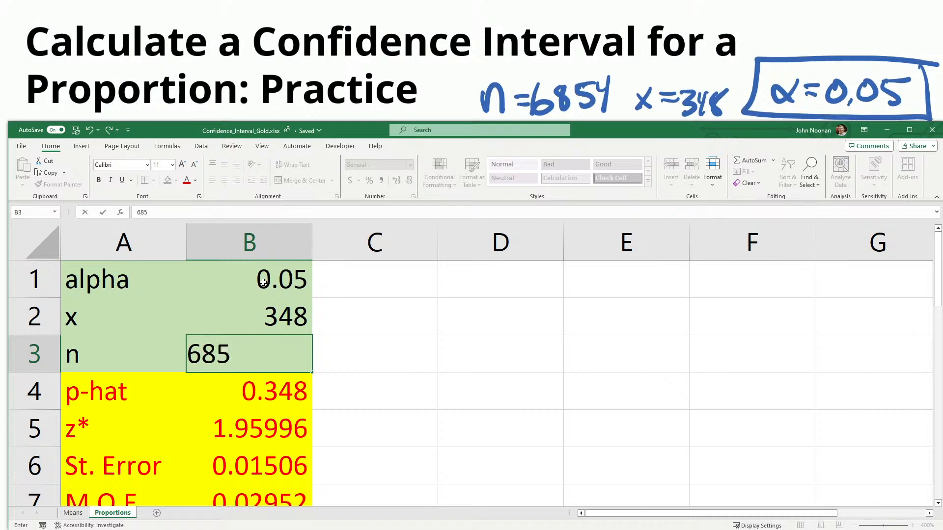
{"action": "type", "text": "4"}
{"action": "key", "text": "Return"}
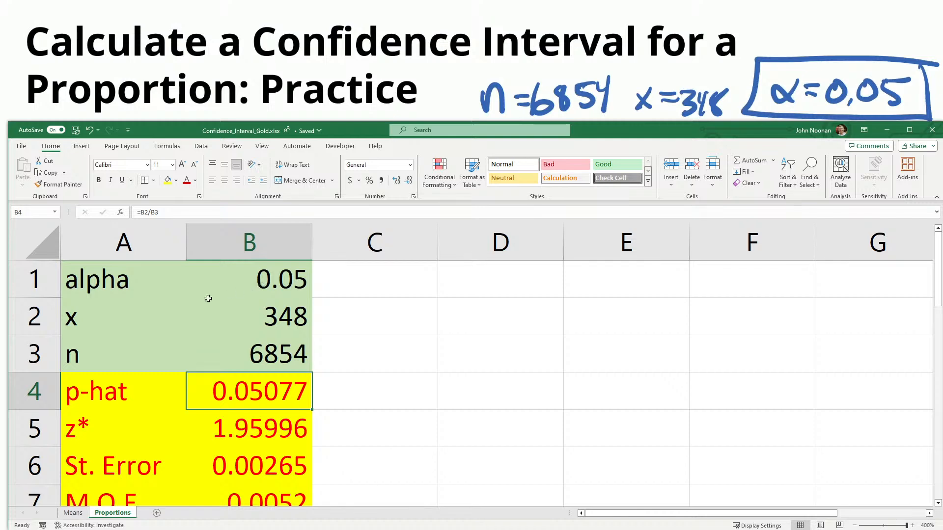
Review the calculated rows down to UCL and maximize the workbook window so all nine rows fit on screen
{"action": "scroll", "coordinate": [234, 310], "scroll_direction": "down", "scroll_amount": 1}
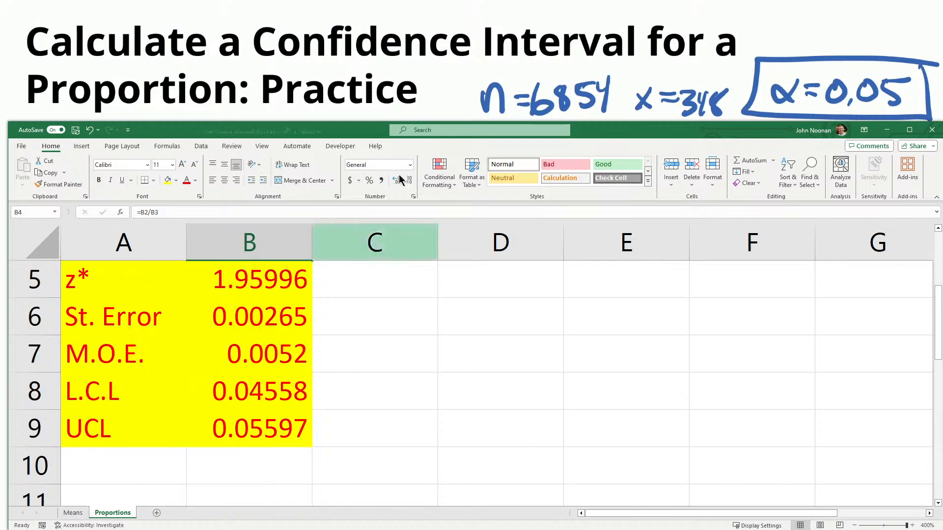
{"action": "double_click", "coordinate": [660, 130]}
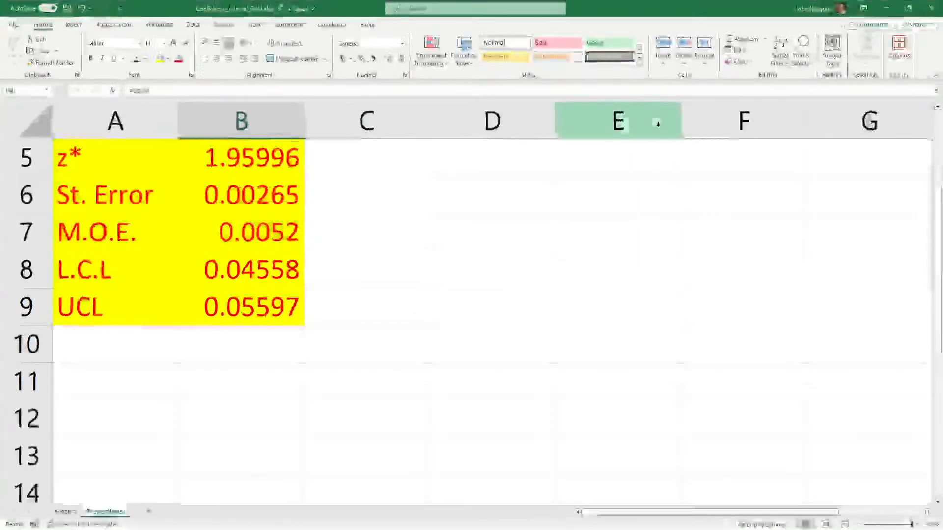
{"action": "scroll", "coordinate": [573, 217], "scroll_direction": "up", "scroll_amount": 1}
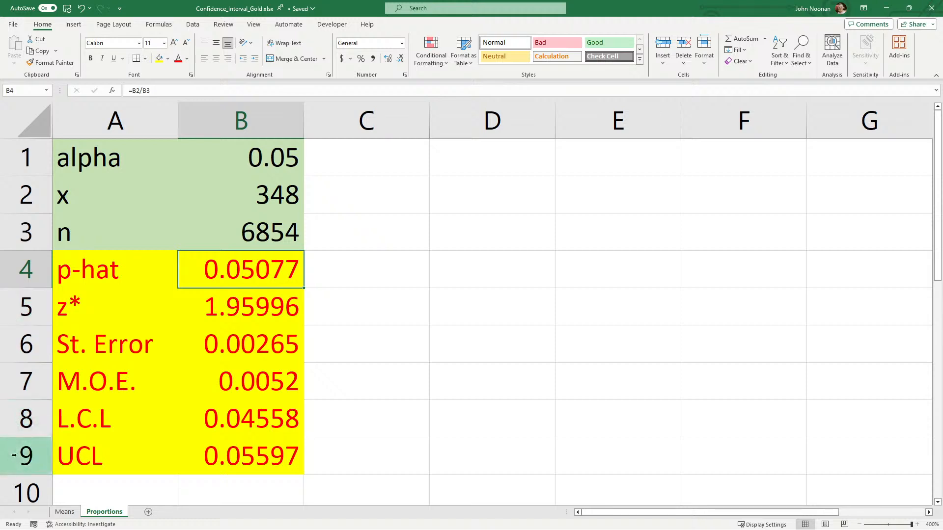
Inspect the standard error formula in B6 and the z* formula in B5, leaving both cells as they are
{"action": "double_click", "coordinate": [234, 343]}
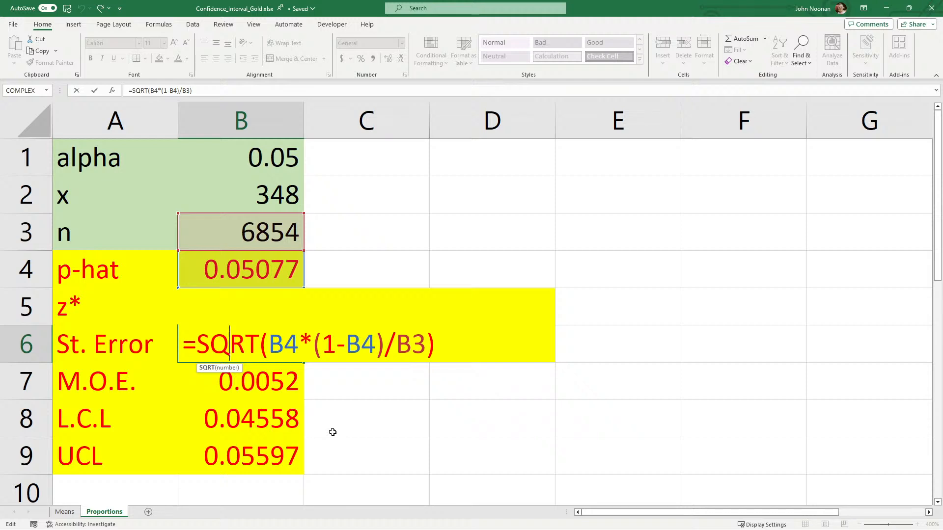
{"action": "key", "text": "Return"}
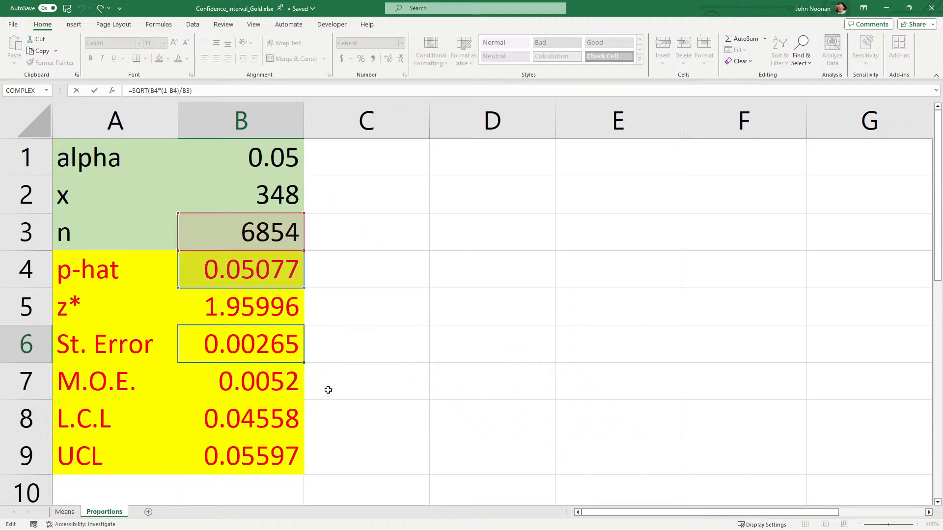
{"action": "key", "text": "Up"}
{"action": "key", "text": "Up"}
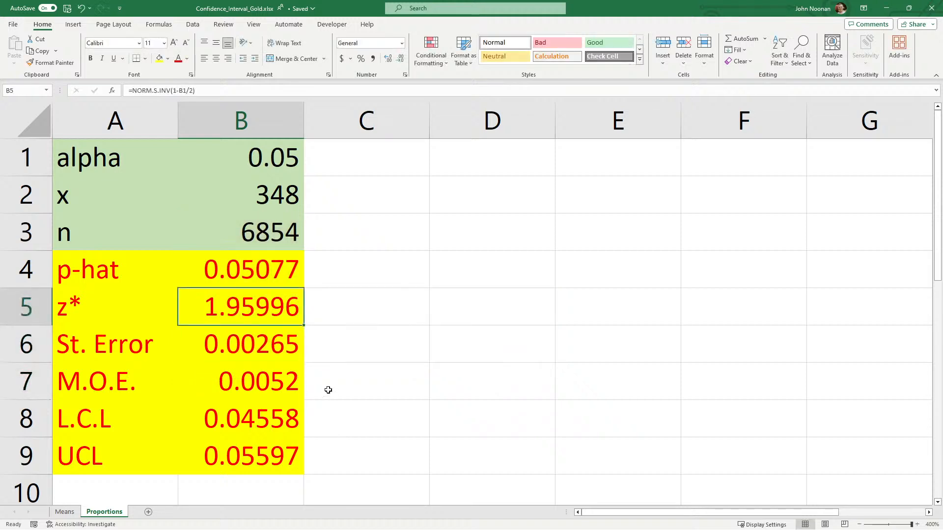
{"action": "key", "text": "Down"}
{"action": "key", "text": "Up"}
{"action": "key", "text": "F2"}
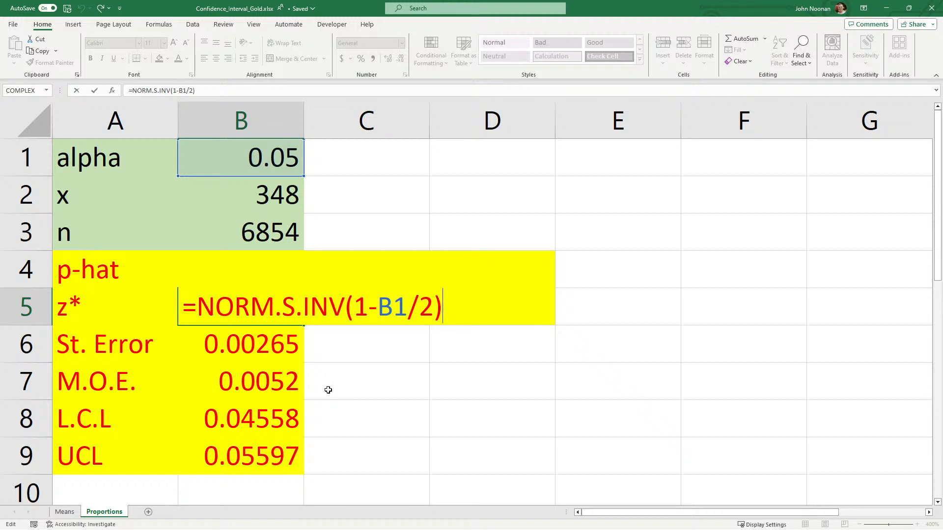
{"action": "key", "text": "ctrl+Return"}
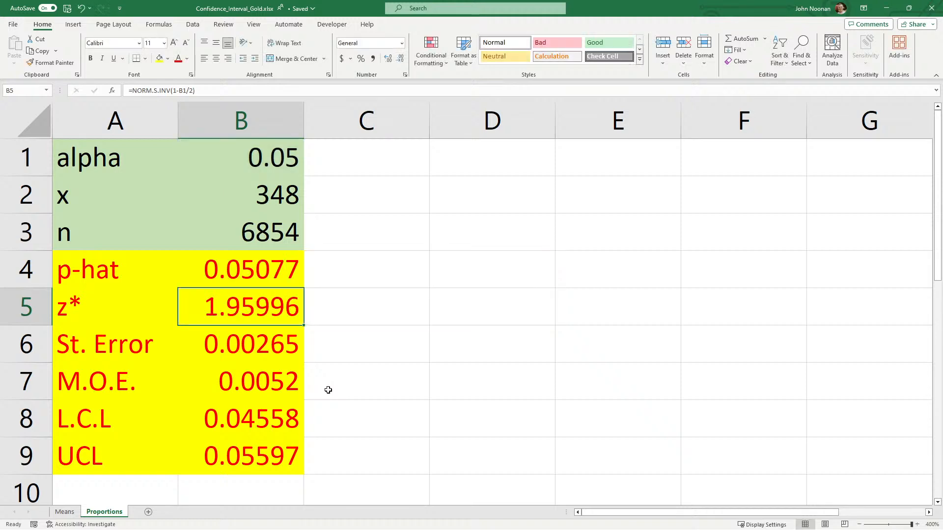
Start the plain-English interpretation in D1 with "I am 95% confident that the true"
{"action": "key", "text": "Right"}
{"action": "key", "text": "Up"}
{"action": "key", "text": "Right"}
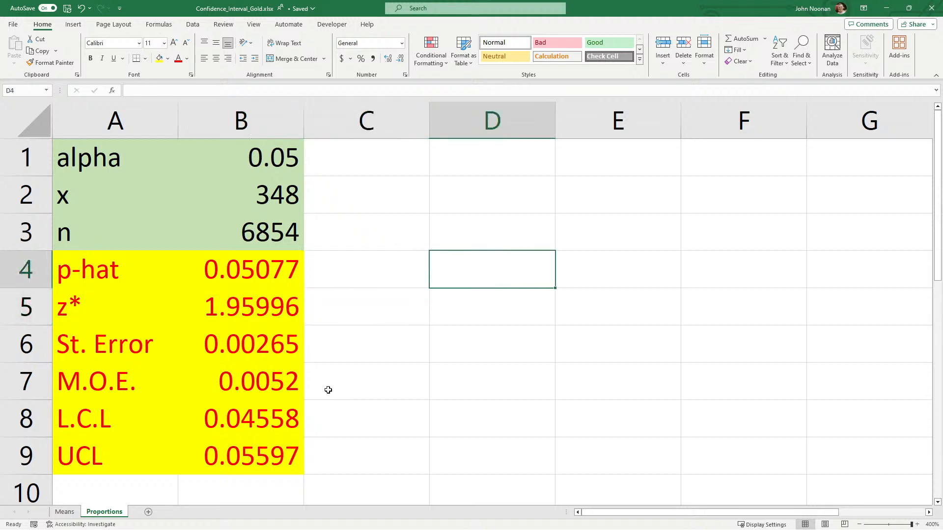
{"action": "key", "text": "Up"}
{"action": "key", "text": "Up"}
{"action": "key", "text": "Up"}
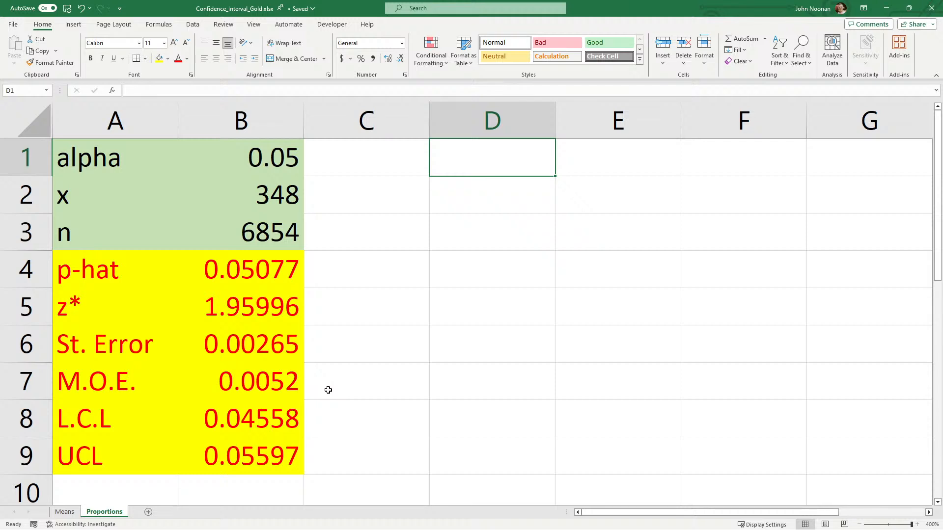
{"action": "type", "text": "I am "}
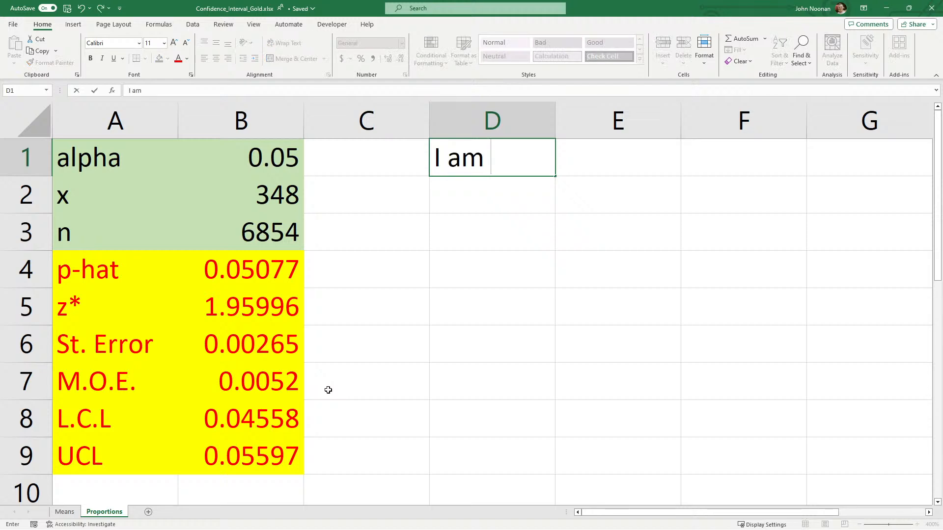
{"action": "type", "text": "95% "}
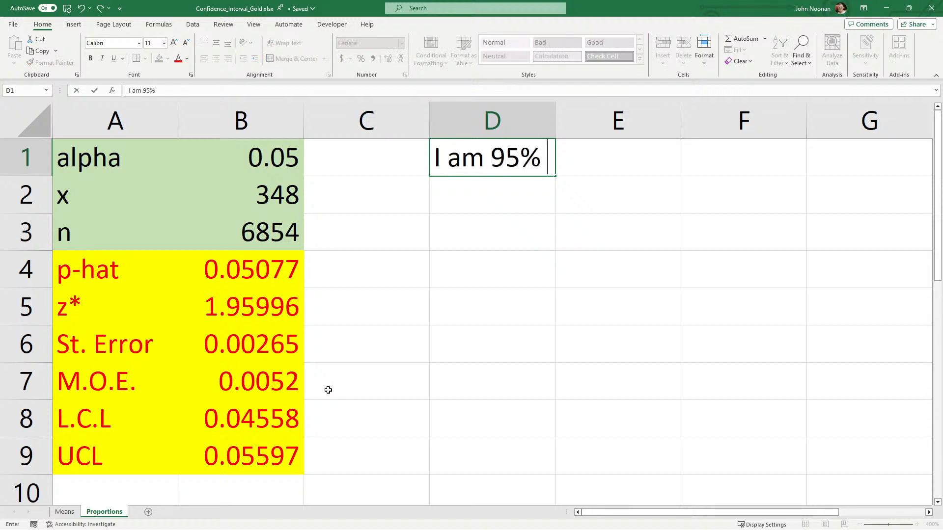
{"action": "type", "text": "confid"}
{"action": "key", "text": "BackSpace"}
{"action": "type", "text": "fiden"}
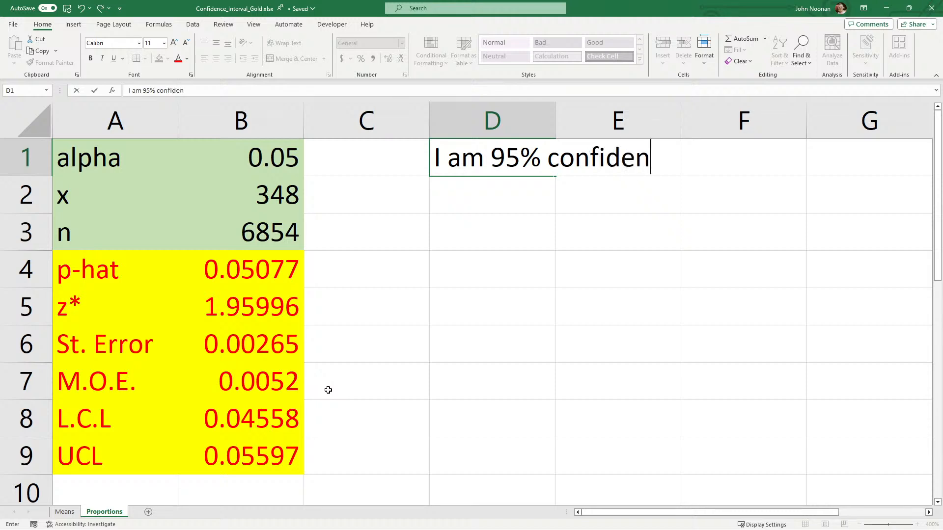
{"action": "type", "text": "t that the tru"}
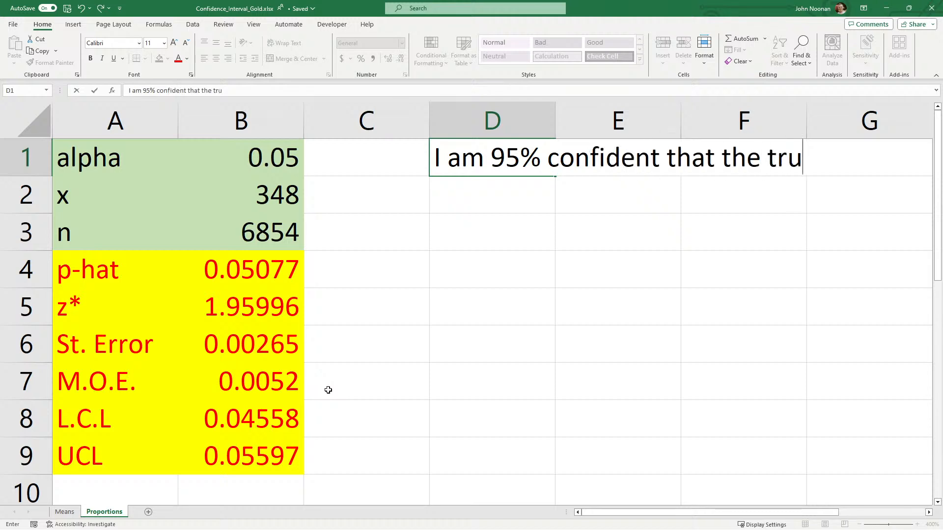
{"action": "type", "text": "e"}
Recheck the other open window, and continue the D1 sentence with "proportion of all voters who chose a write in candidate is"
{"action": "key", "text": "alt+Tab"}
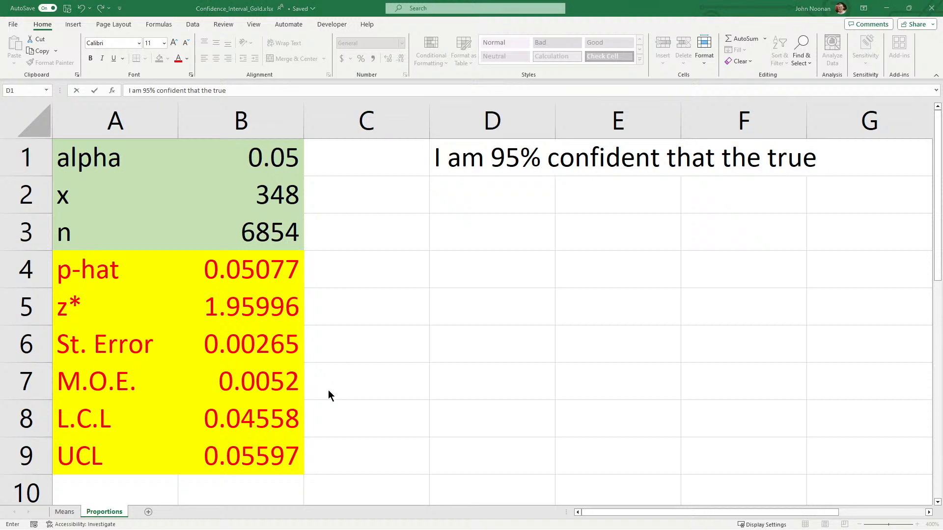
{"action": "key", "text": "alt+Tab"}
{"action": "key", "text": "alt+Tab"}
{"action": "key", "text": "alt+Tab"}
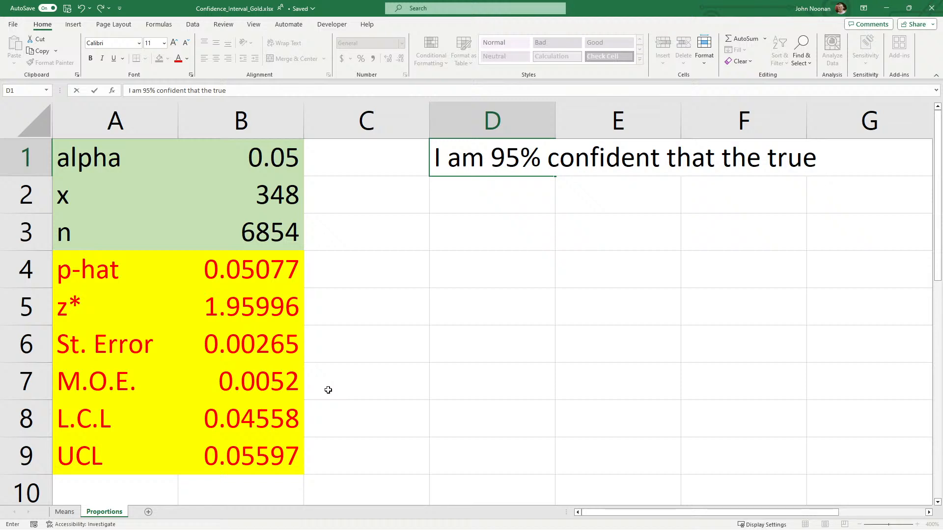
{"action": "type", "text": "propor"}
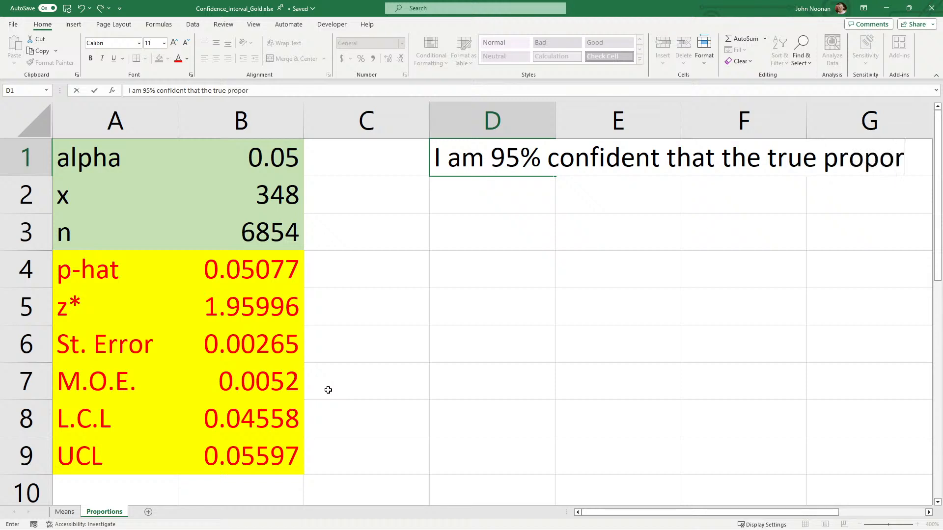
{"action": "type", "text": "tion of all"}
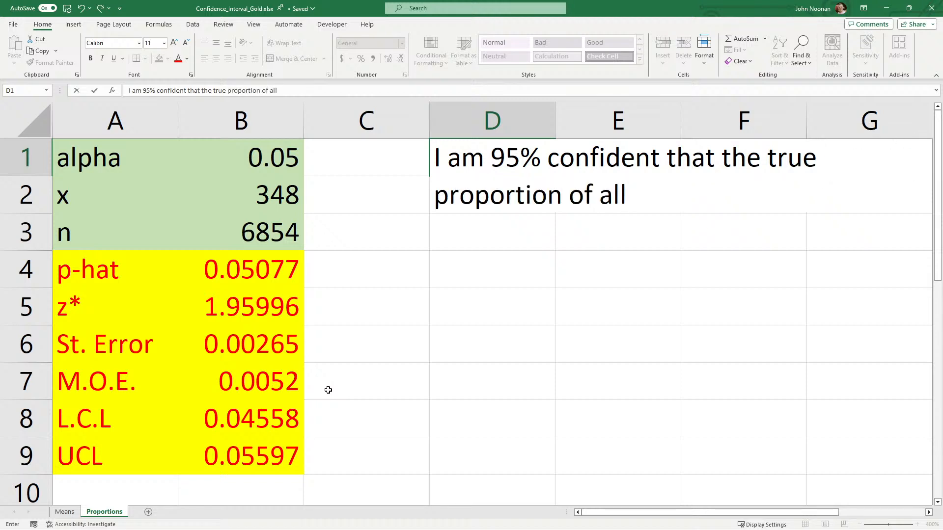
{"action": "type", "text": " voters wh"}
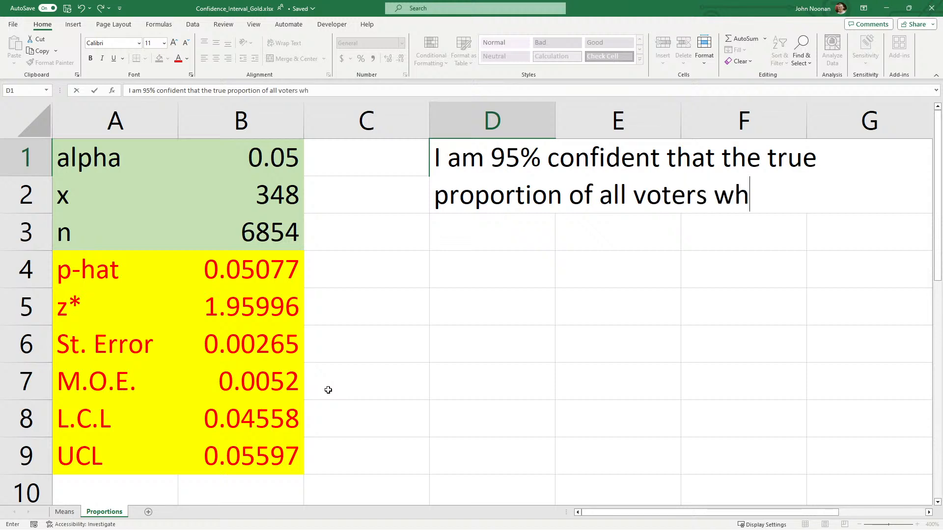
{"action": "type", "text": "o chose a "}
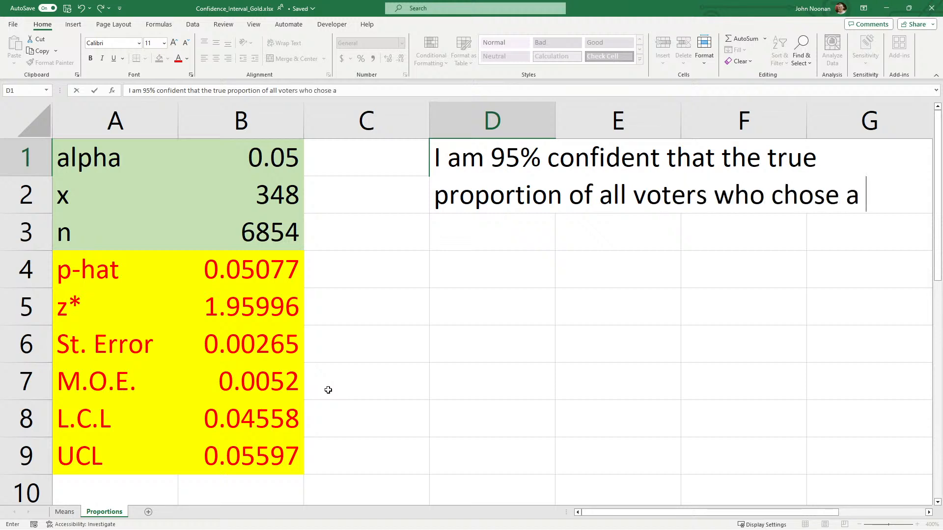
{"action": "type", "text": "write in ca"}
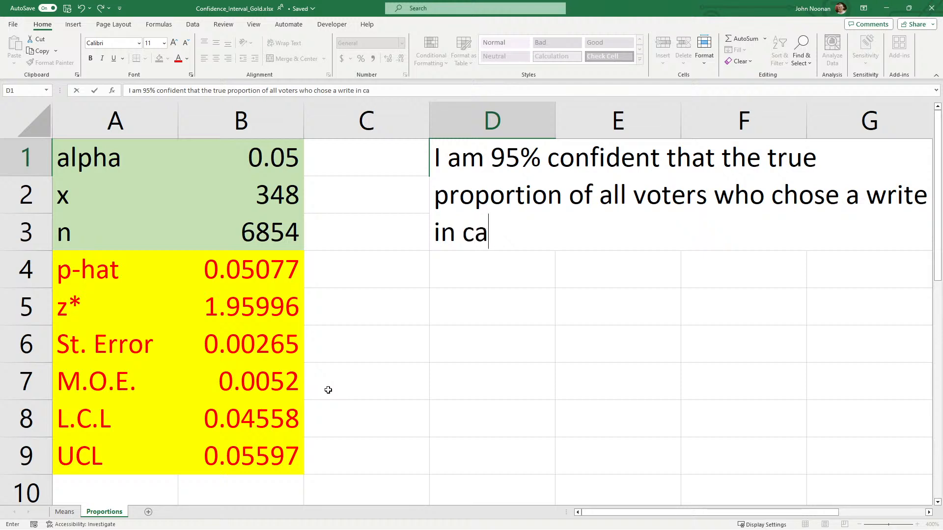
{"action": "type", "text": "ndidate is "}
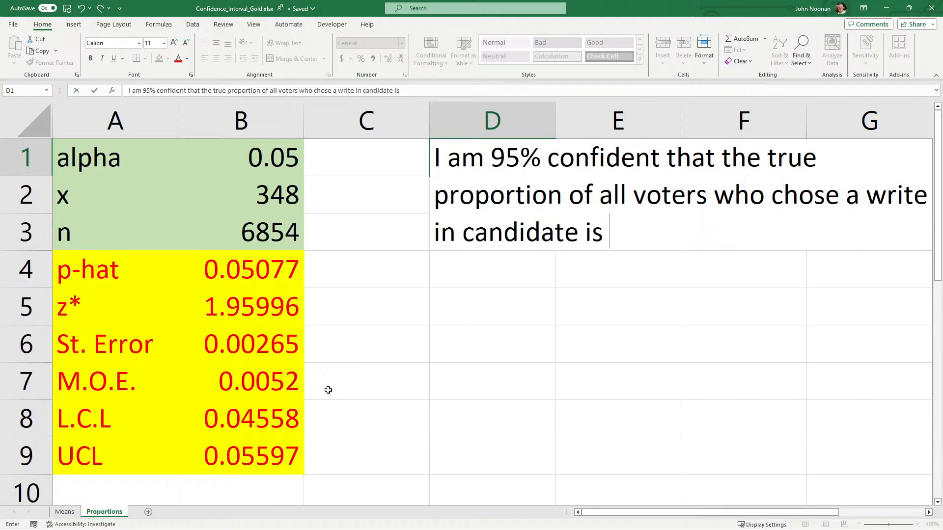
Complete the D1 interpretation with the interval limits "between 4.6% and 5.6%"
{"action": "type", "text": "between"}
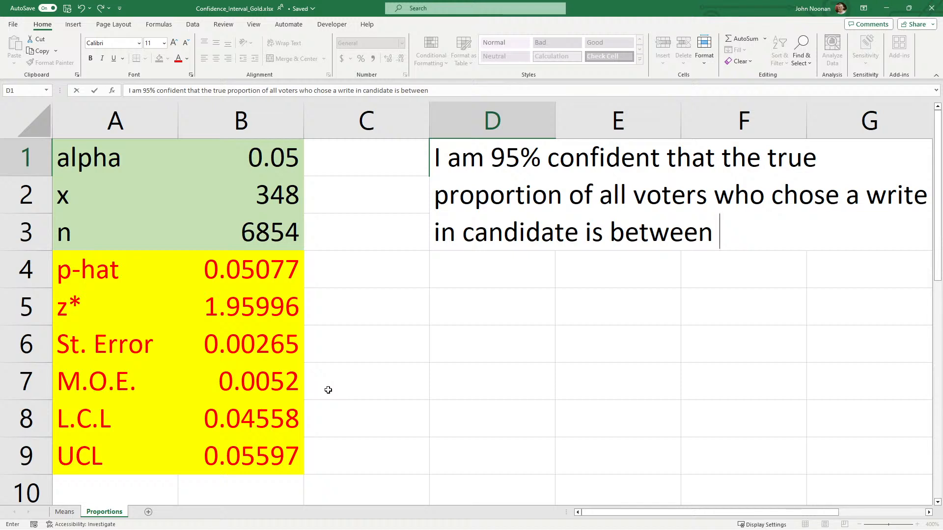
{"action": "type", "text": "4.6% and "}
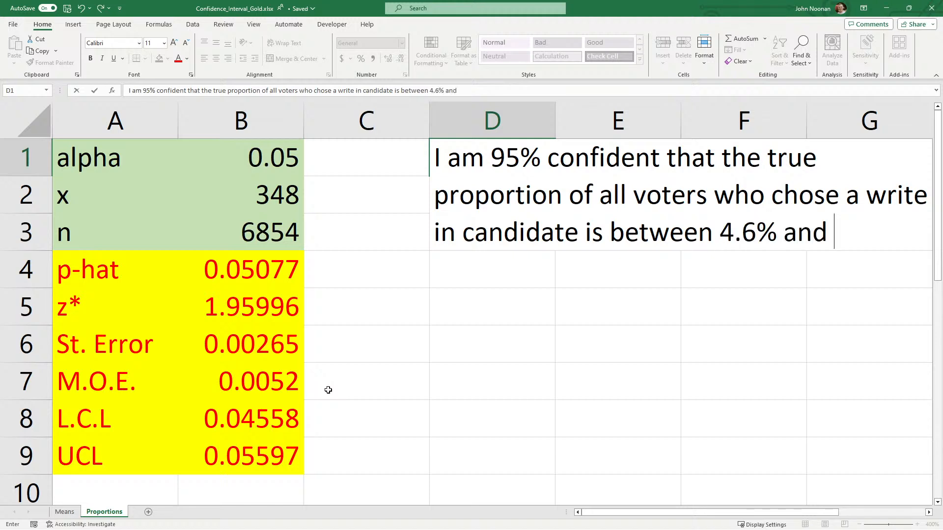
{"action": "type", "text": "5.6%"}
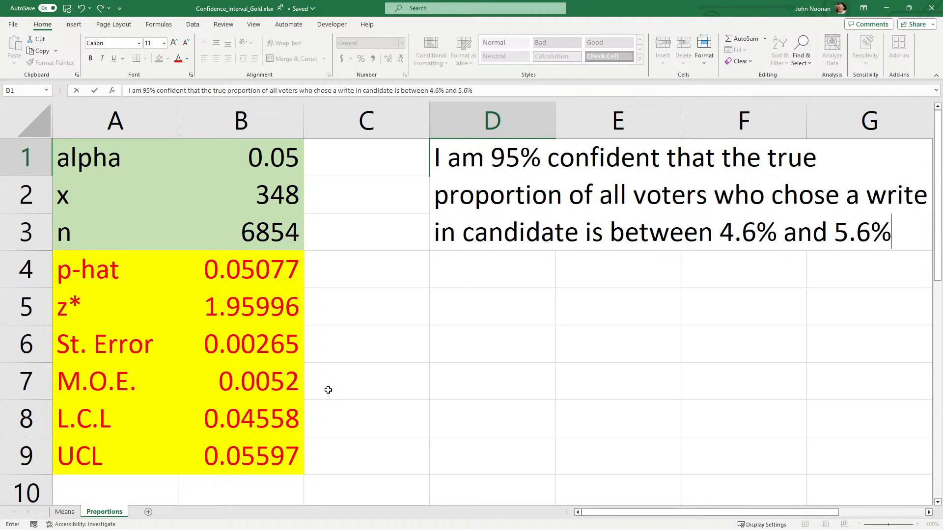